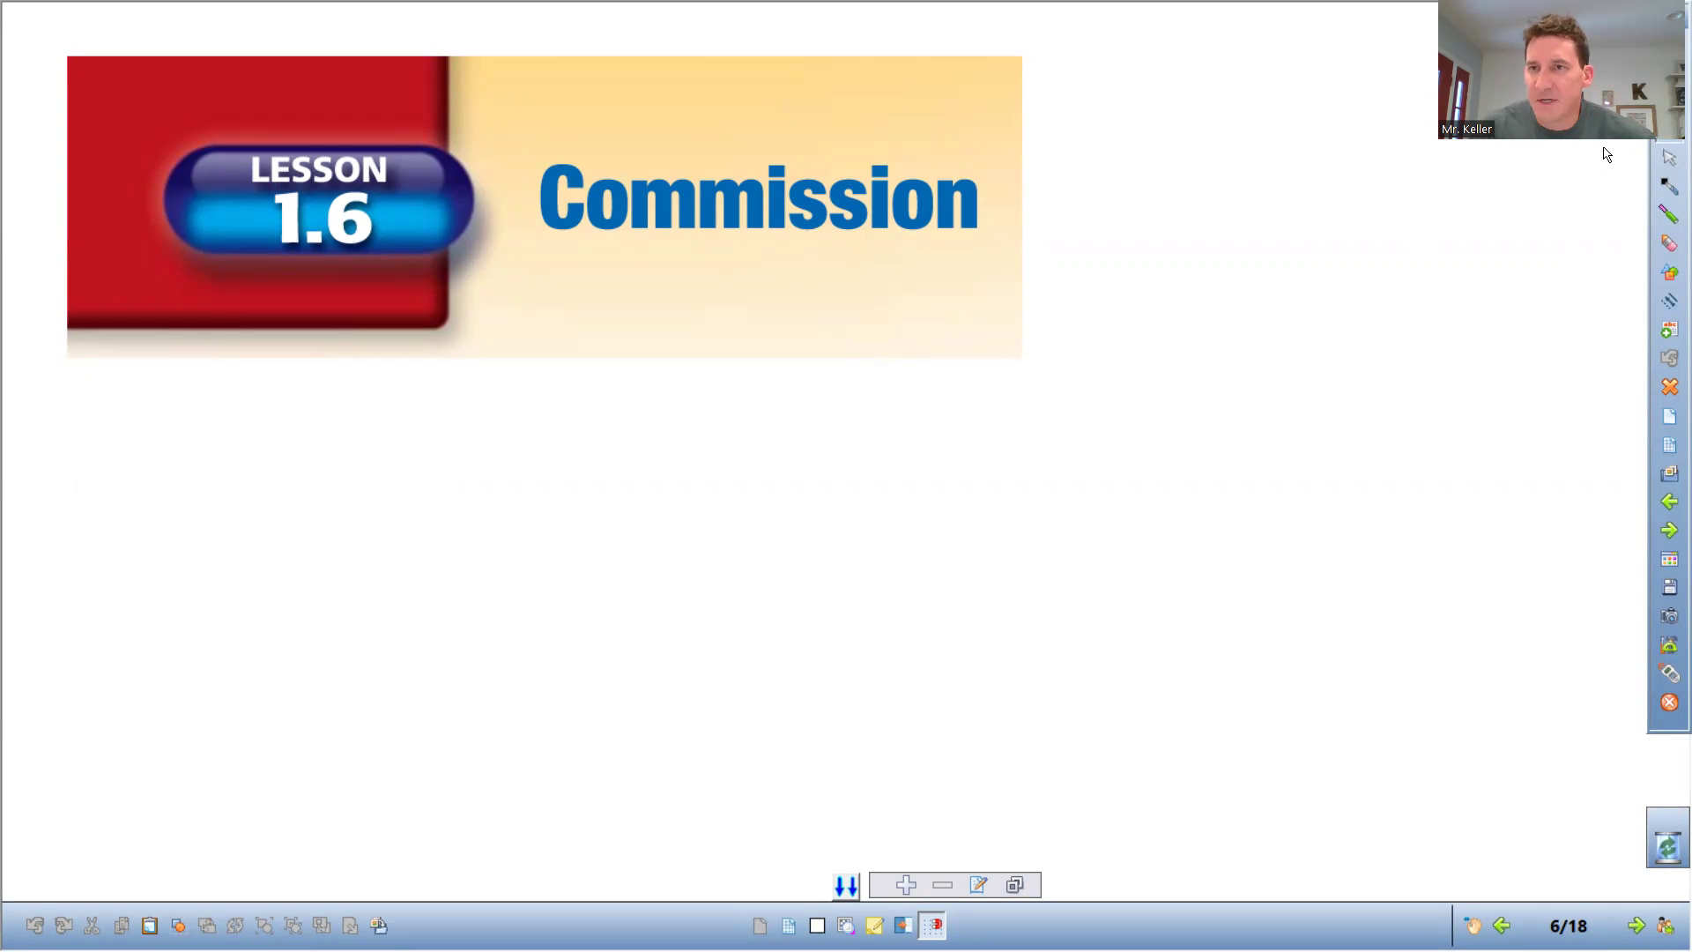
- Advance from the Lesson 1.6 title slide to page 7, the Commission lesson
click(1667, 521)
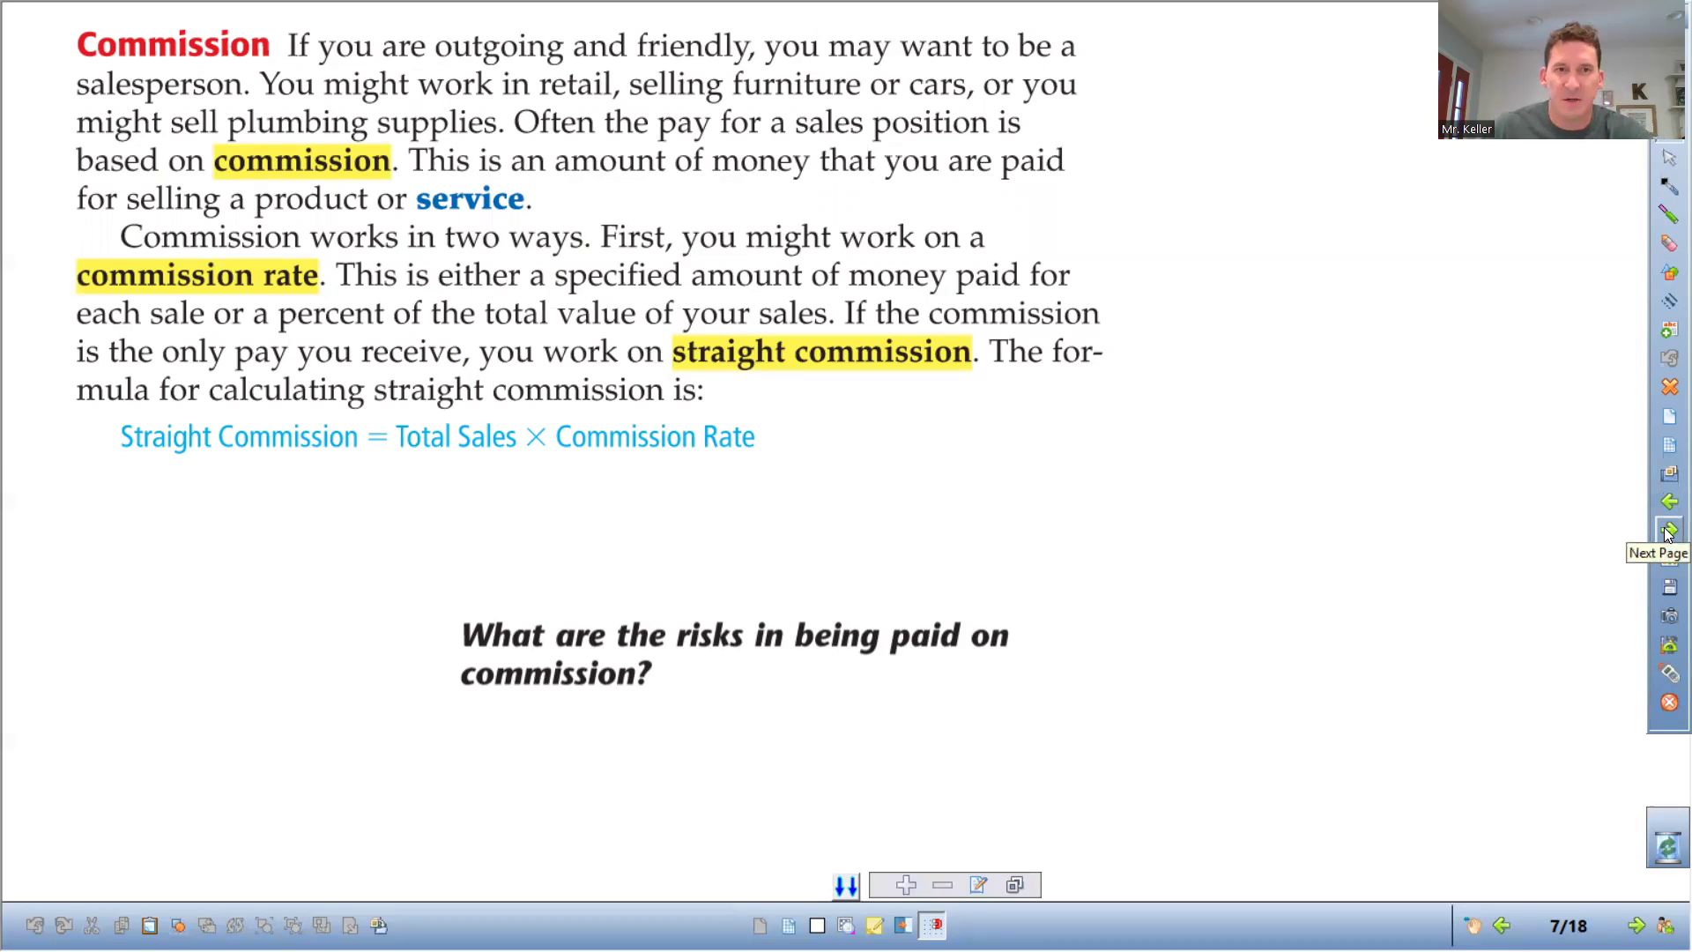
- Go to page 8, Convert Percents to Decimals, and select the green pen
click(1668, 532)
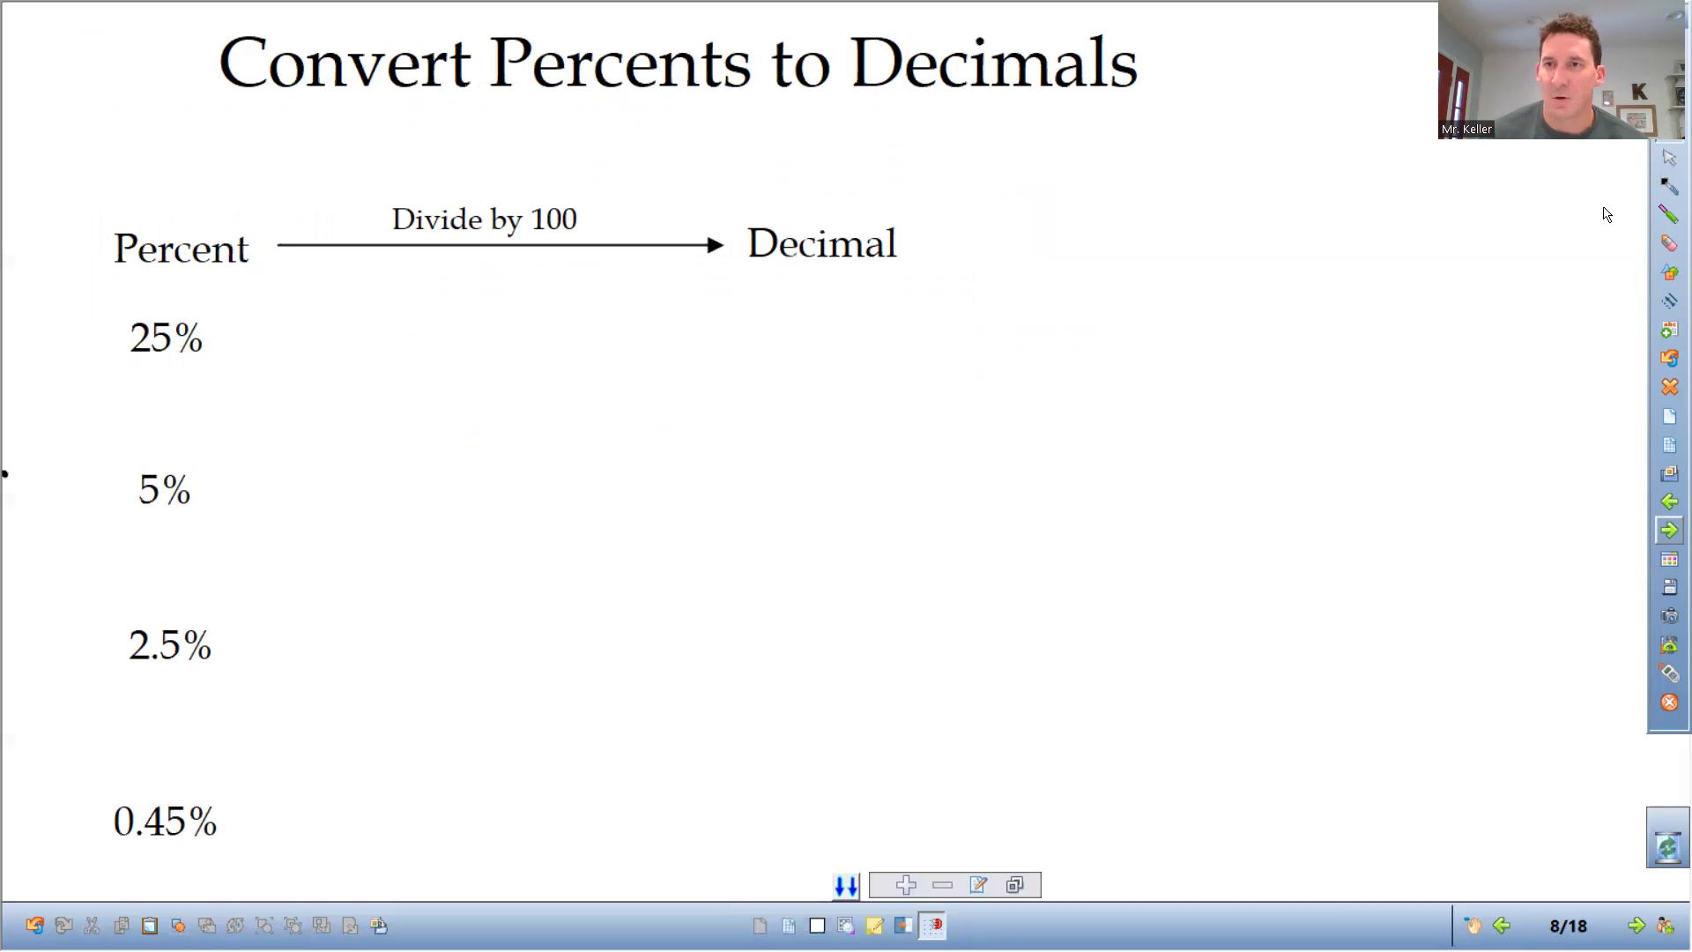
click(1669, 186)
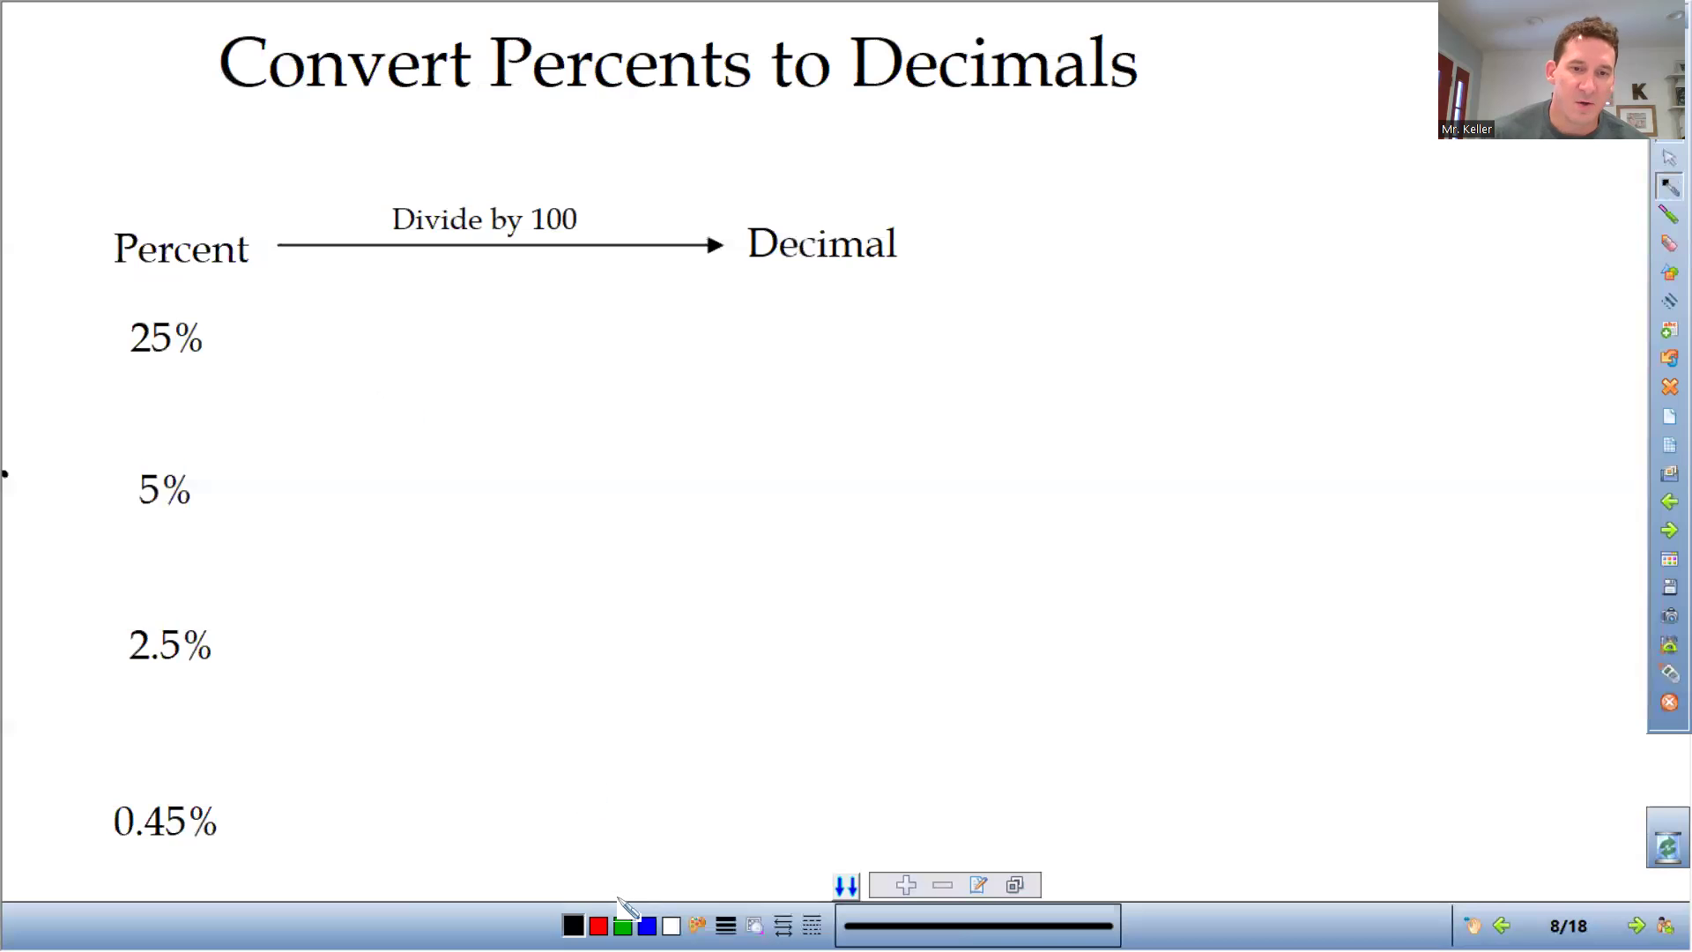
click(623, 924)
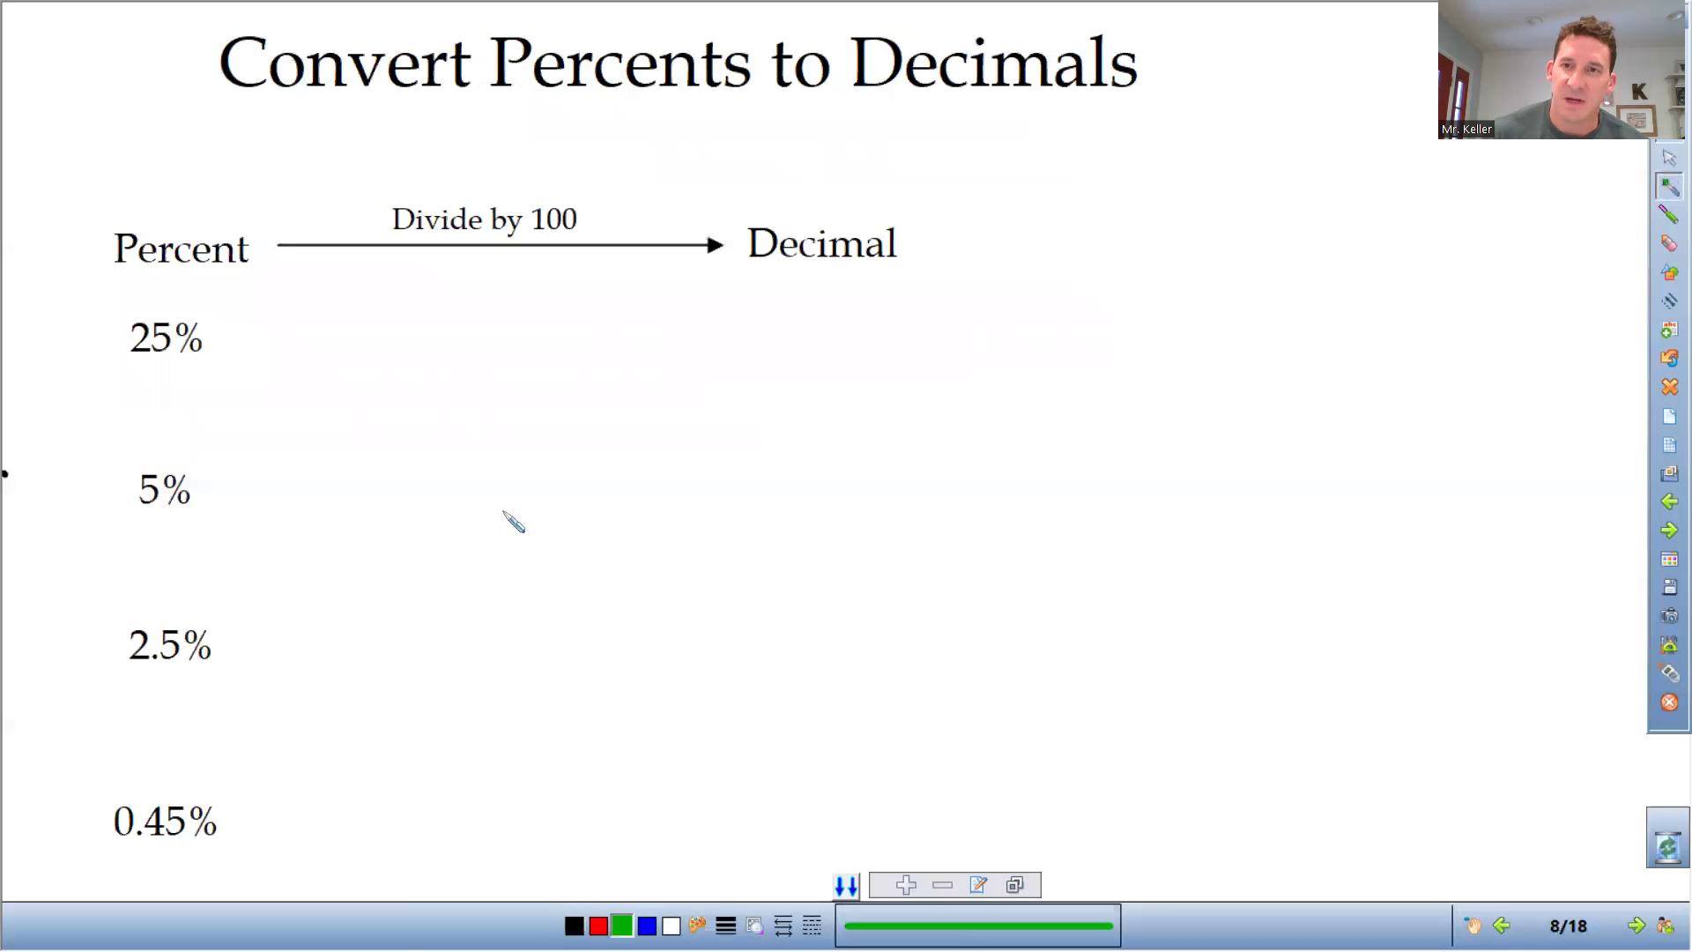
- Handwrite 25% ÷ 100 = 0.25 in green
click(364, 308)
mouse_move(372, 330)
mouse_down()
mouse_move(428, 347)
mouse_move(444, 316)
mouse_up()
click(379, 346)
click(442, 315)
drag(476, 317, 476, 319)
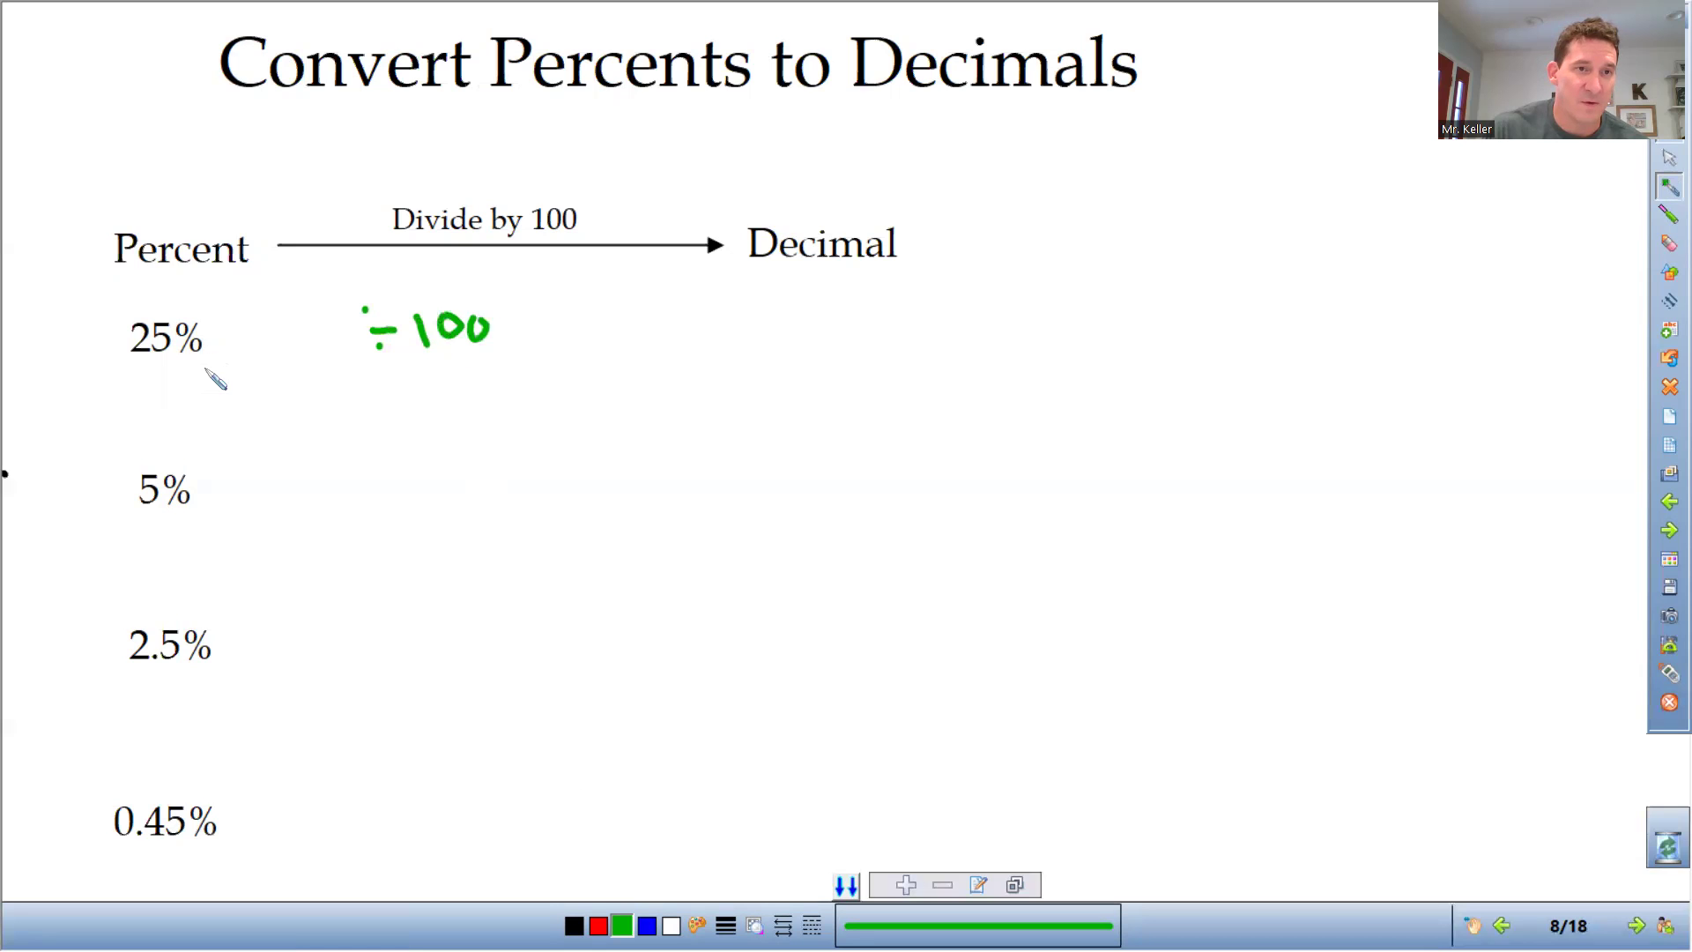
drag(764, 308, 760, 310)
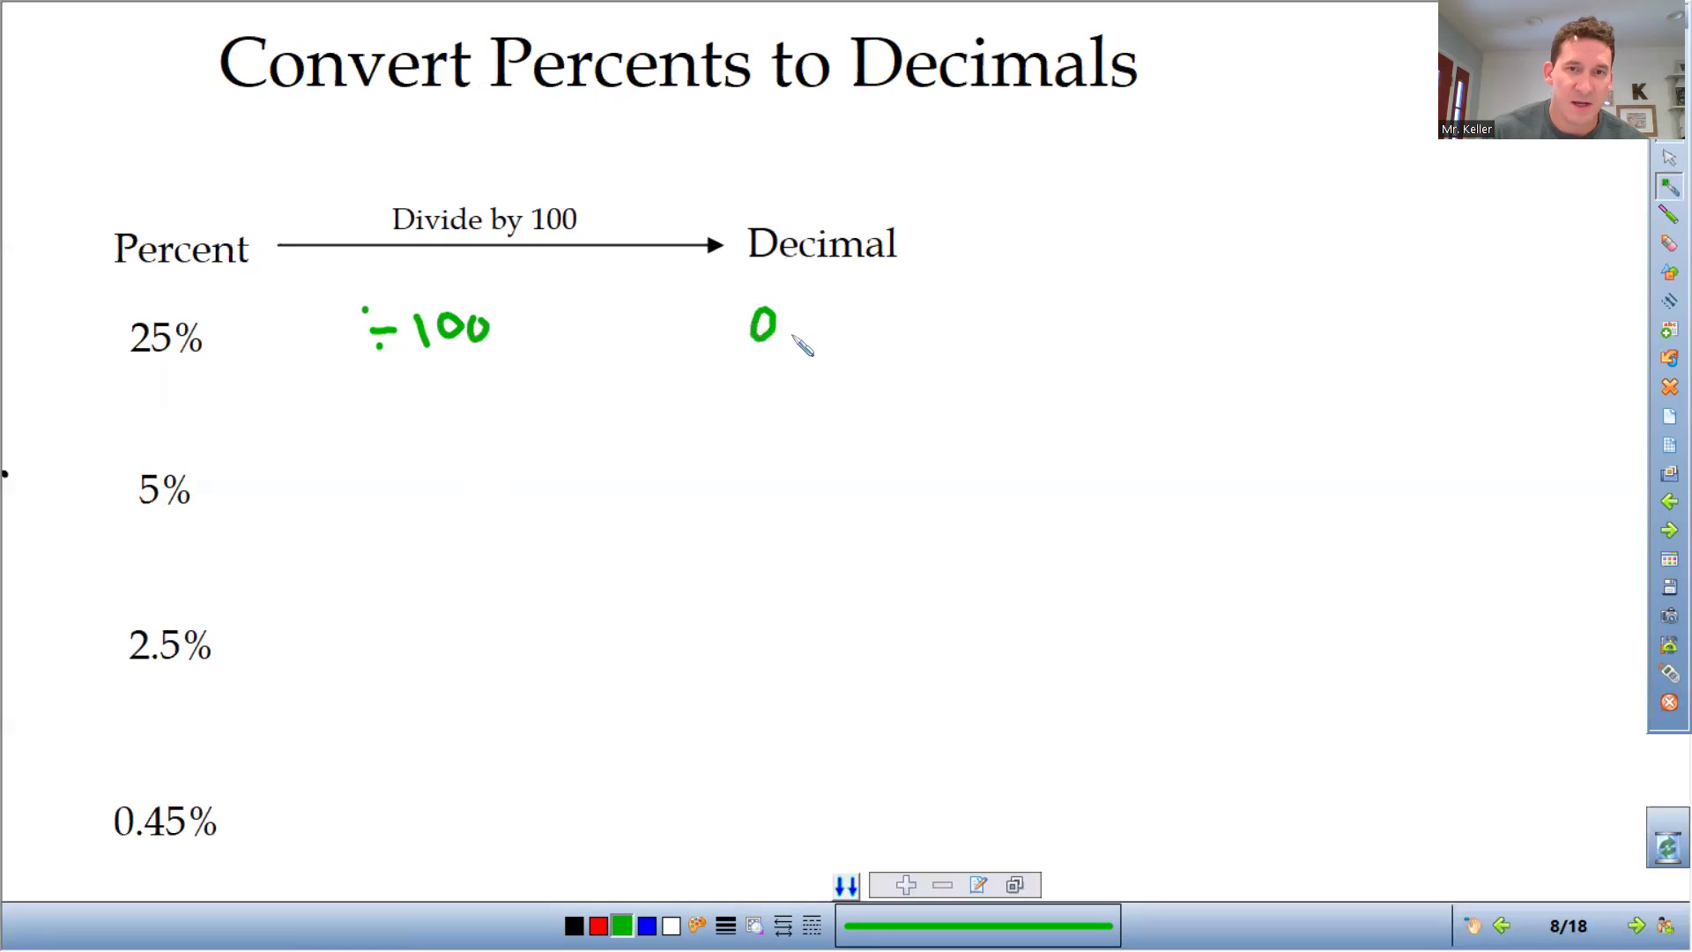
click(790, 335)
drag(630, 321, 643, 334)
drag(803, 314, 845, 342)
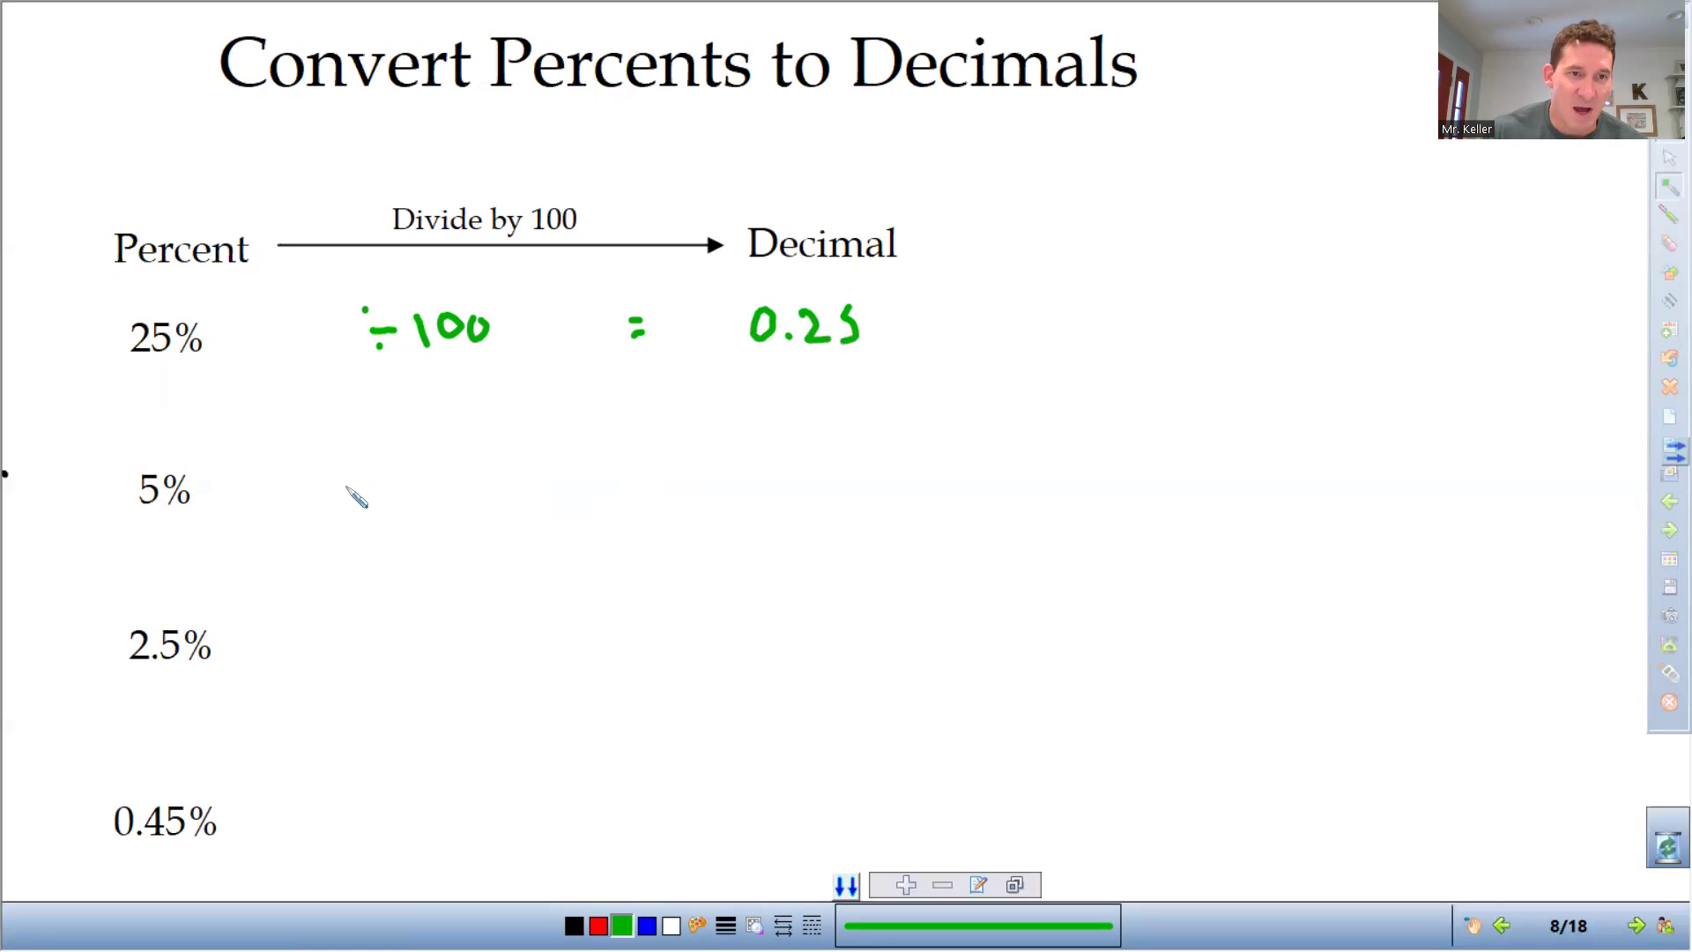
- Handwrite 5% ÷ 100 = 0.05 in green
drag(326, 492, 389, 500)
click(327, 465)
click(349, 519)
drag(423, 469, 459, 468)
drag(619, 467, 641, 483)
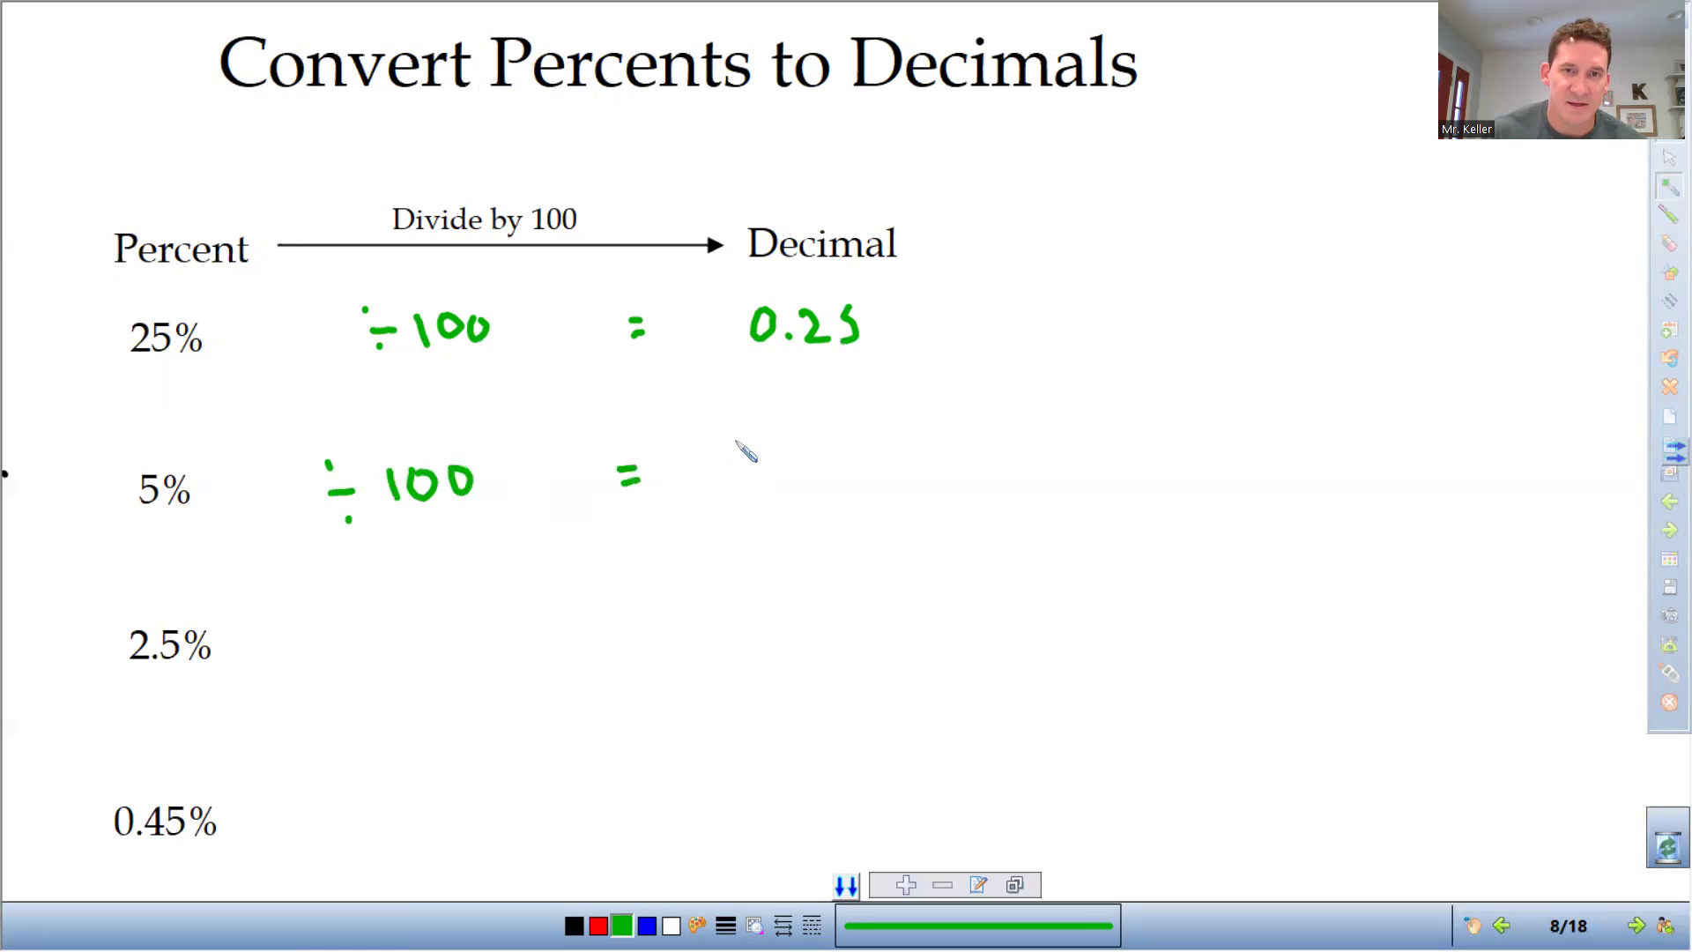
click(776, 474)
mouse_move(740, 440)
mouse_down()
mouse_move(798, 469)
mouse_move(807, 441)
mouse_up()
drag(859, 434, 844, 470)
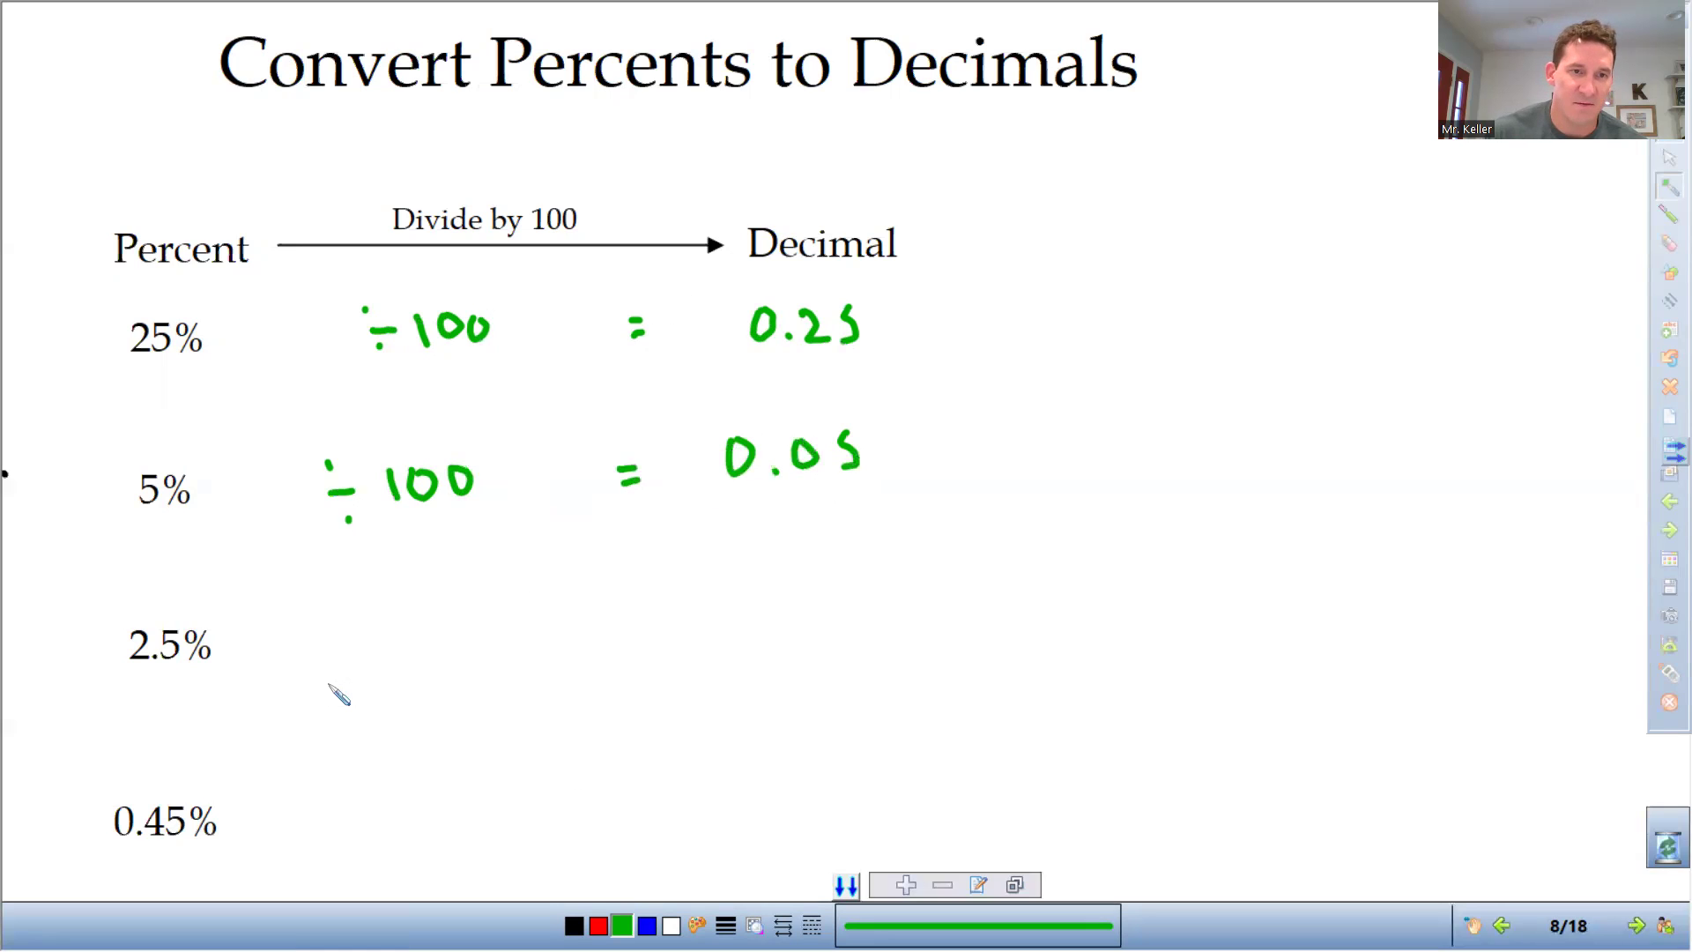
- Handwrite 2.5% ÷ 100 = 0.025 in green
mouse_move(318, 633)
mouse_down()
mouse_move(380, 653)
mouse_move(405, 618)
mouse_move(442, 616)
mouse_up()
click(315, 608)
click(333, 654)
drag(551, 621, 570, 619)
drag(554, 636, 571, 634)
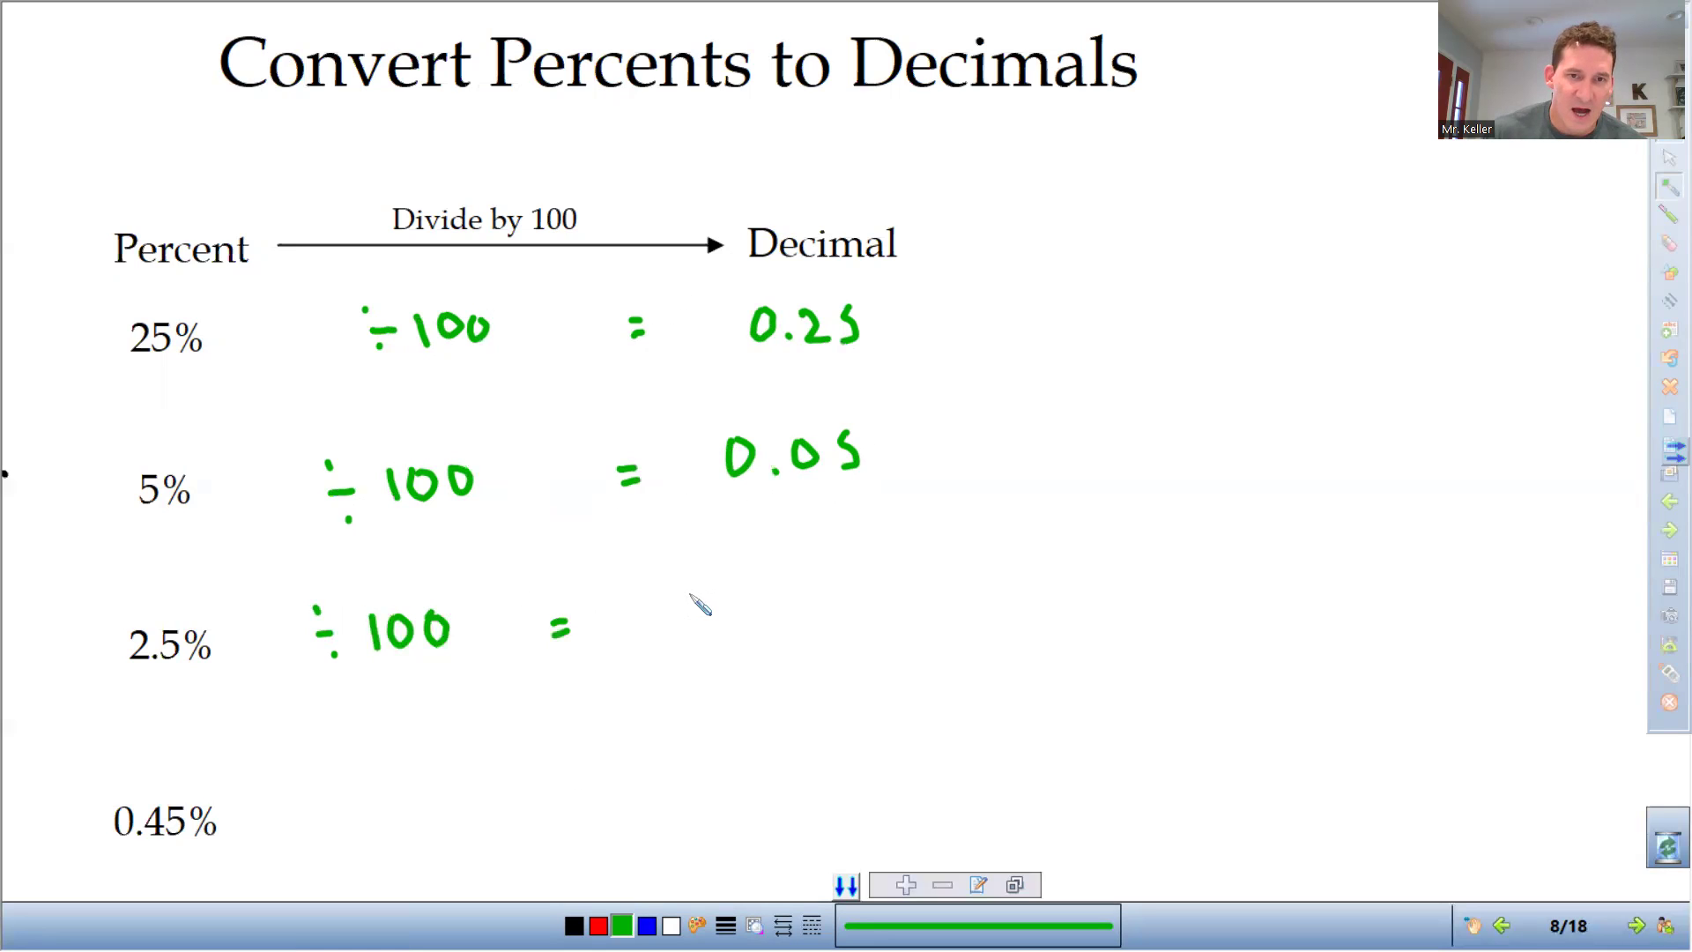
mouse_move(699, 595)
mouse_down()
mouse_move(678, 627)
mouse_move(703, 599)
mouse_move(785, 593)
mouse_move(862, 624)
mouse_up()
click(736, 624)
- Handwrite 0.45% ÷ 100 = 0.0045 in green
drag(322, 810, 404, 820)
click(330, 782)
click(345, 829)
mouse_move(440, 789)
mouse_down()
mouse_move(423, 815)
mouse_move(452, 794)
mouse_up()
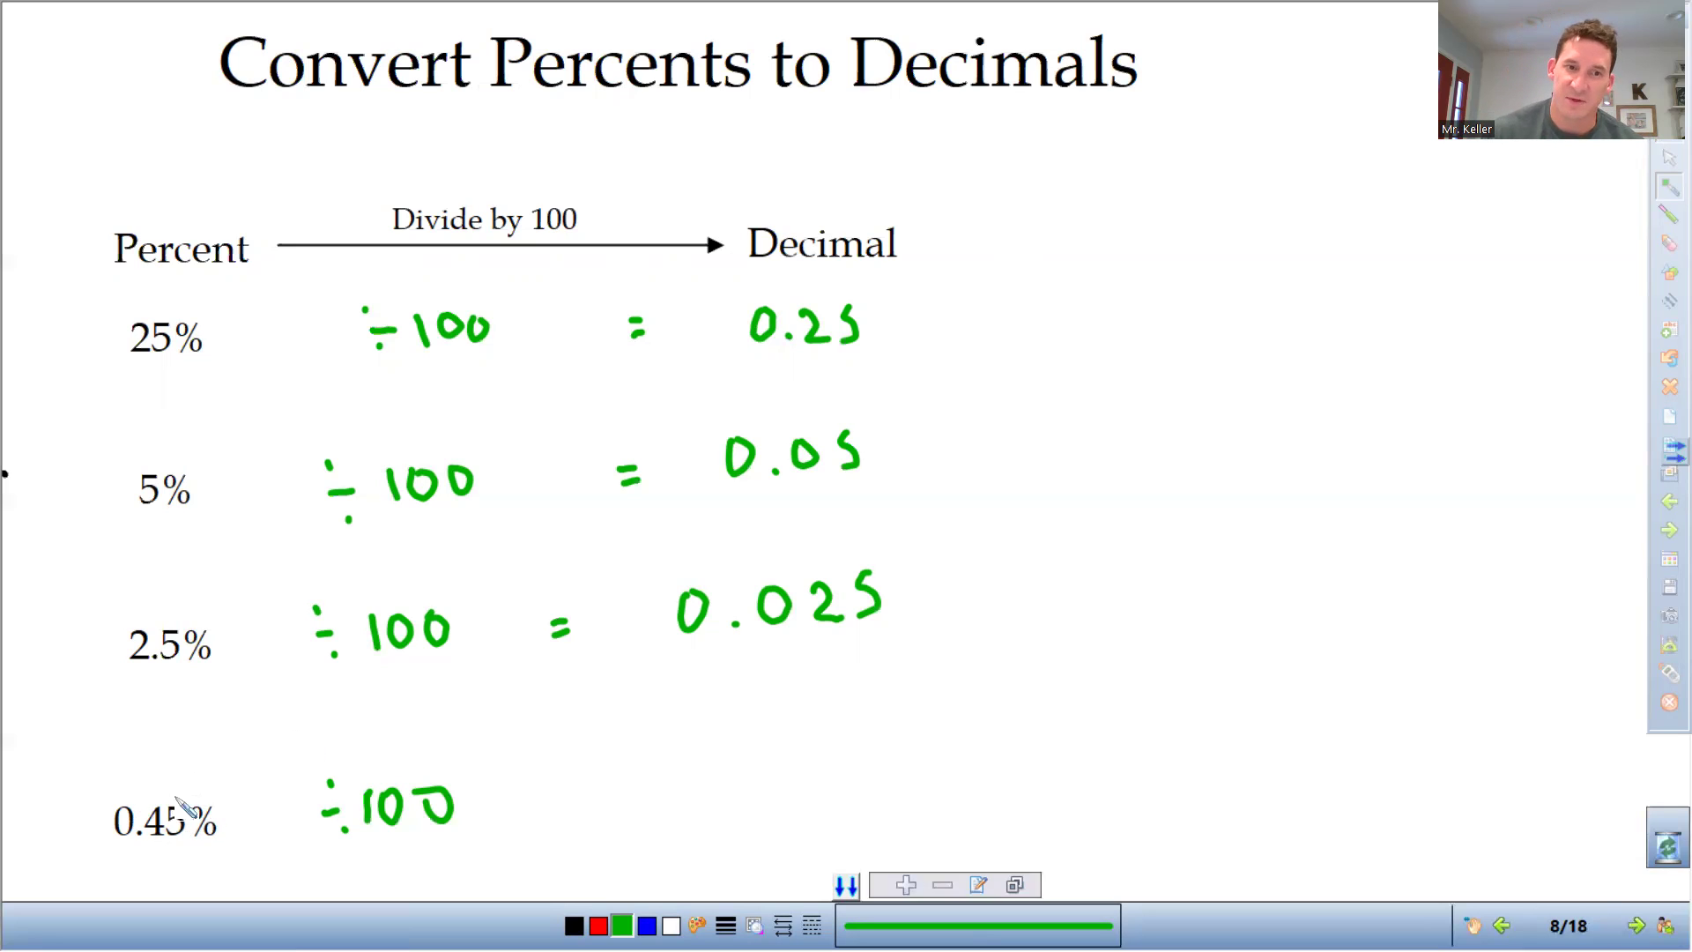
drag(547, 796, 573, 802)
drag(552, 810, 575, 810)
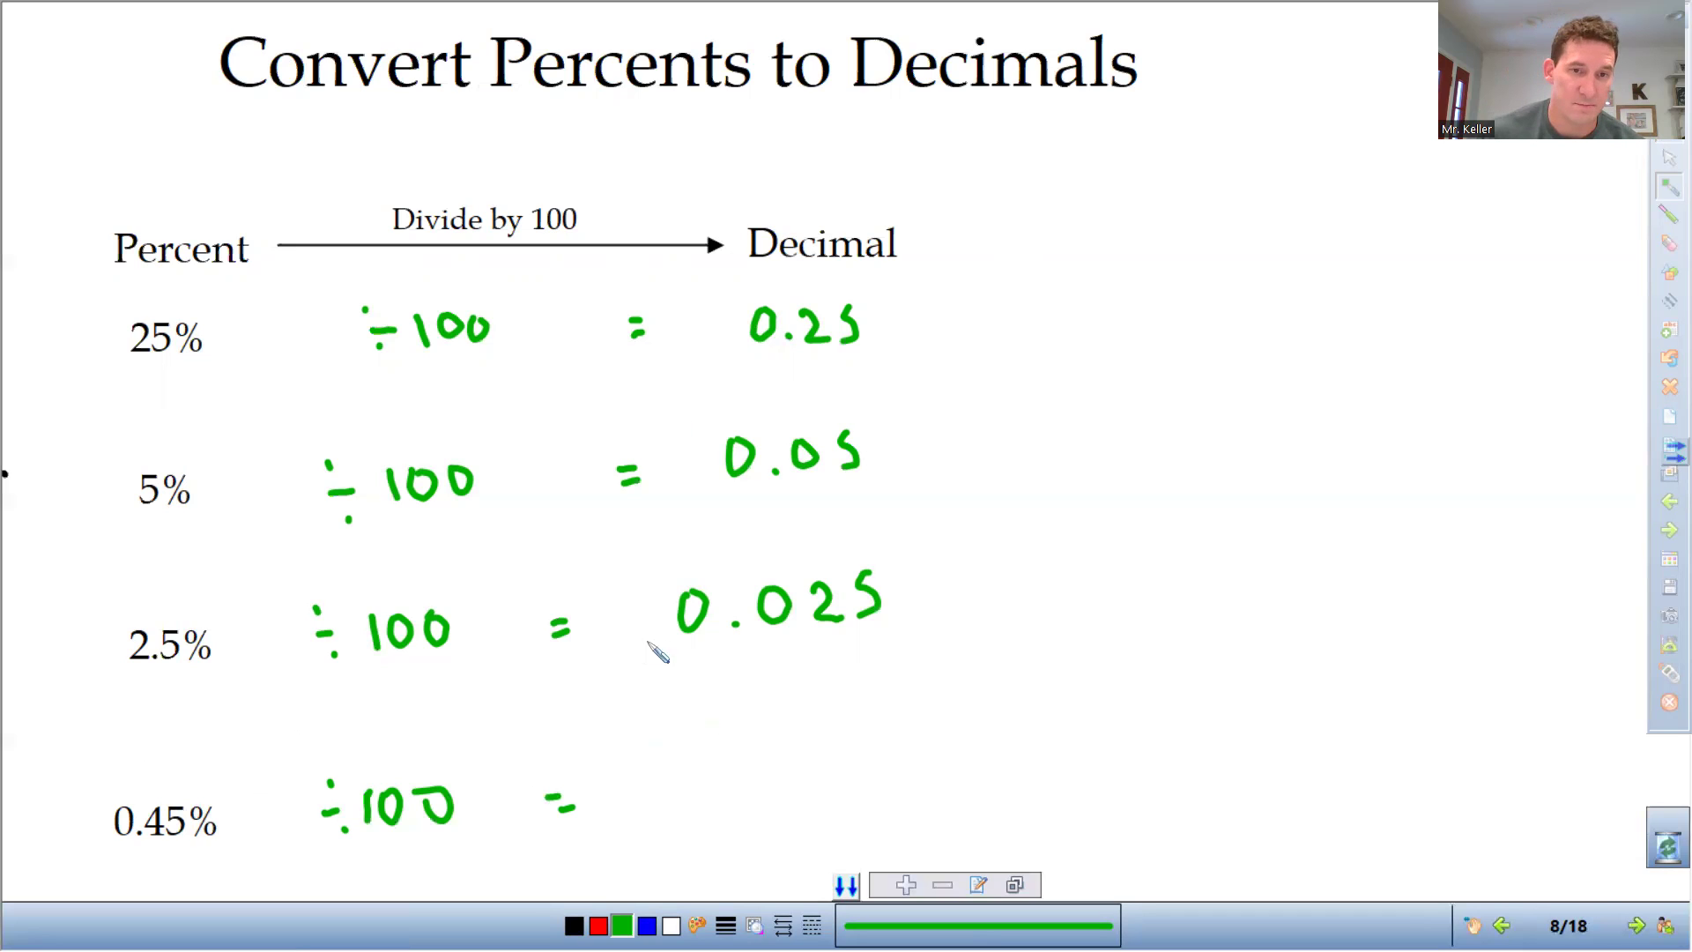
mouse_move(691, 770)
mouse_down()
mouse_move(879, 791)
mouse_move(860, 789)
mouse_up()
click(721, 788)
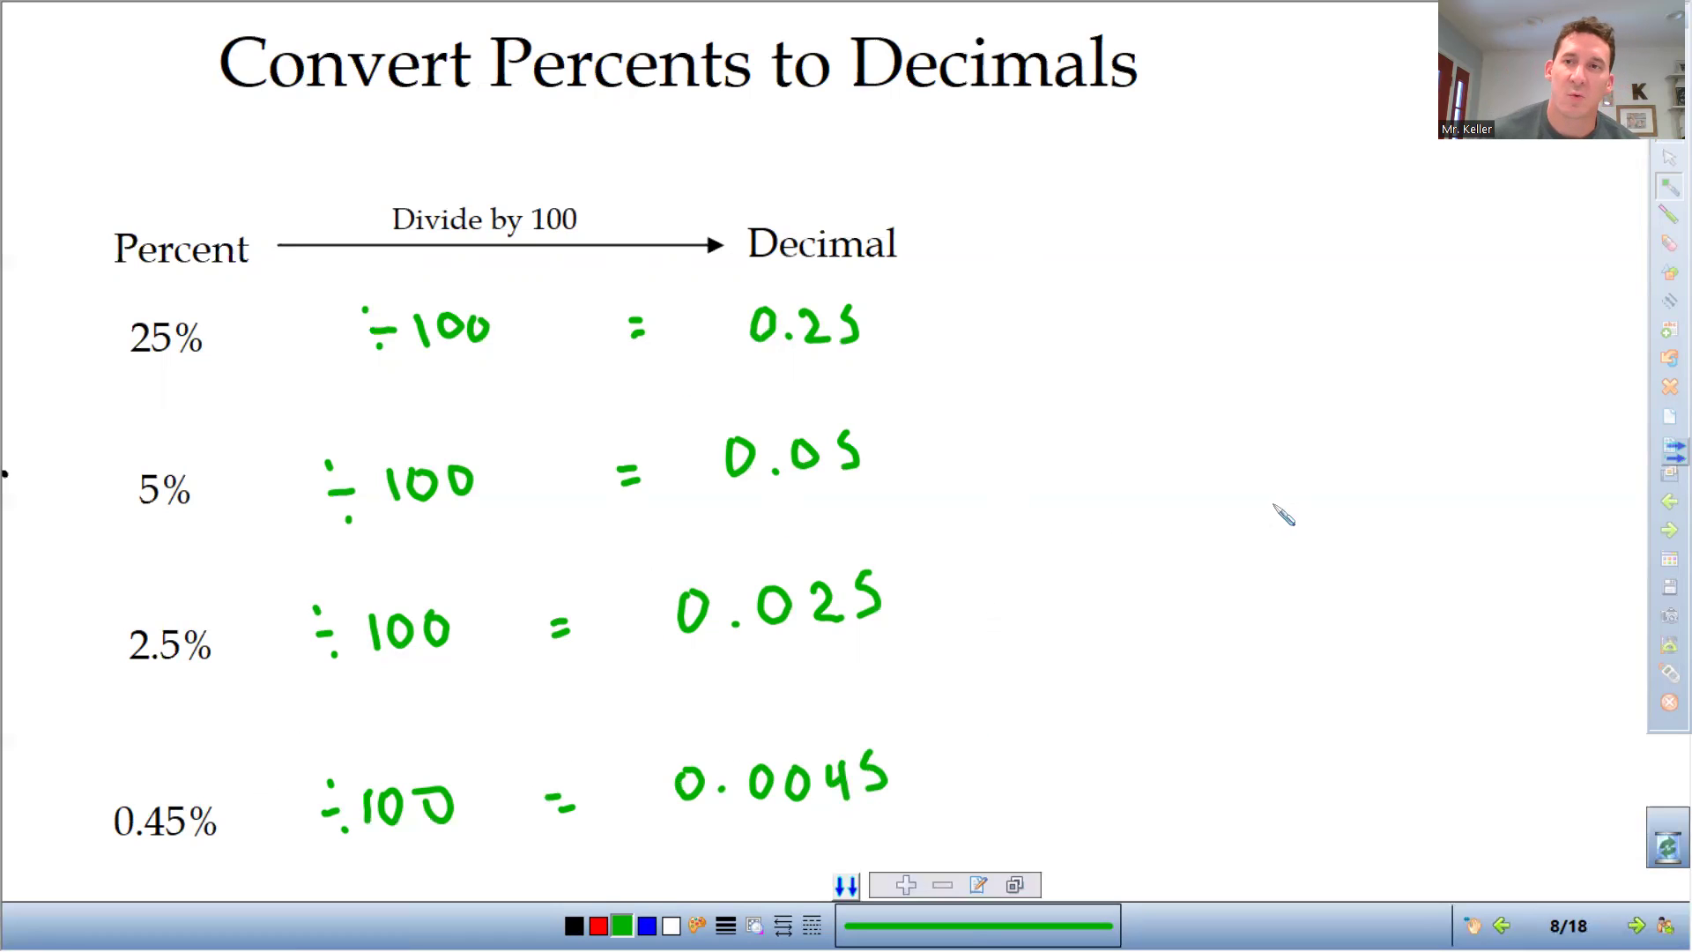
- On page 9's quota problem, write 0.11 under 11% and 0.21 under the 21% bonus rate
click(1666, 518)
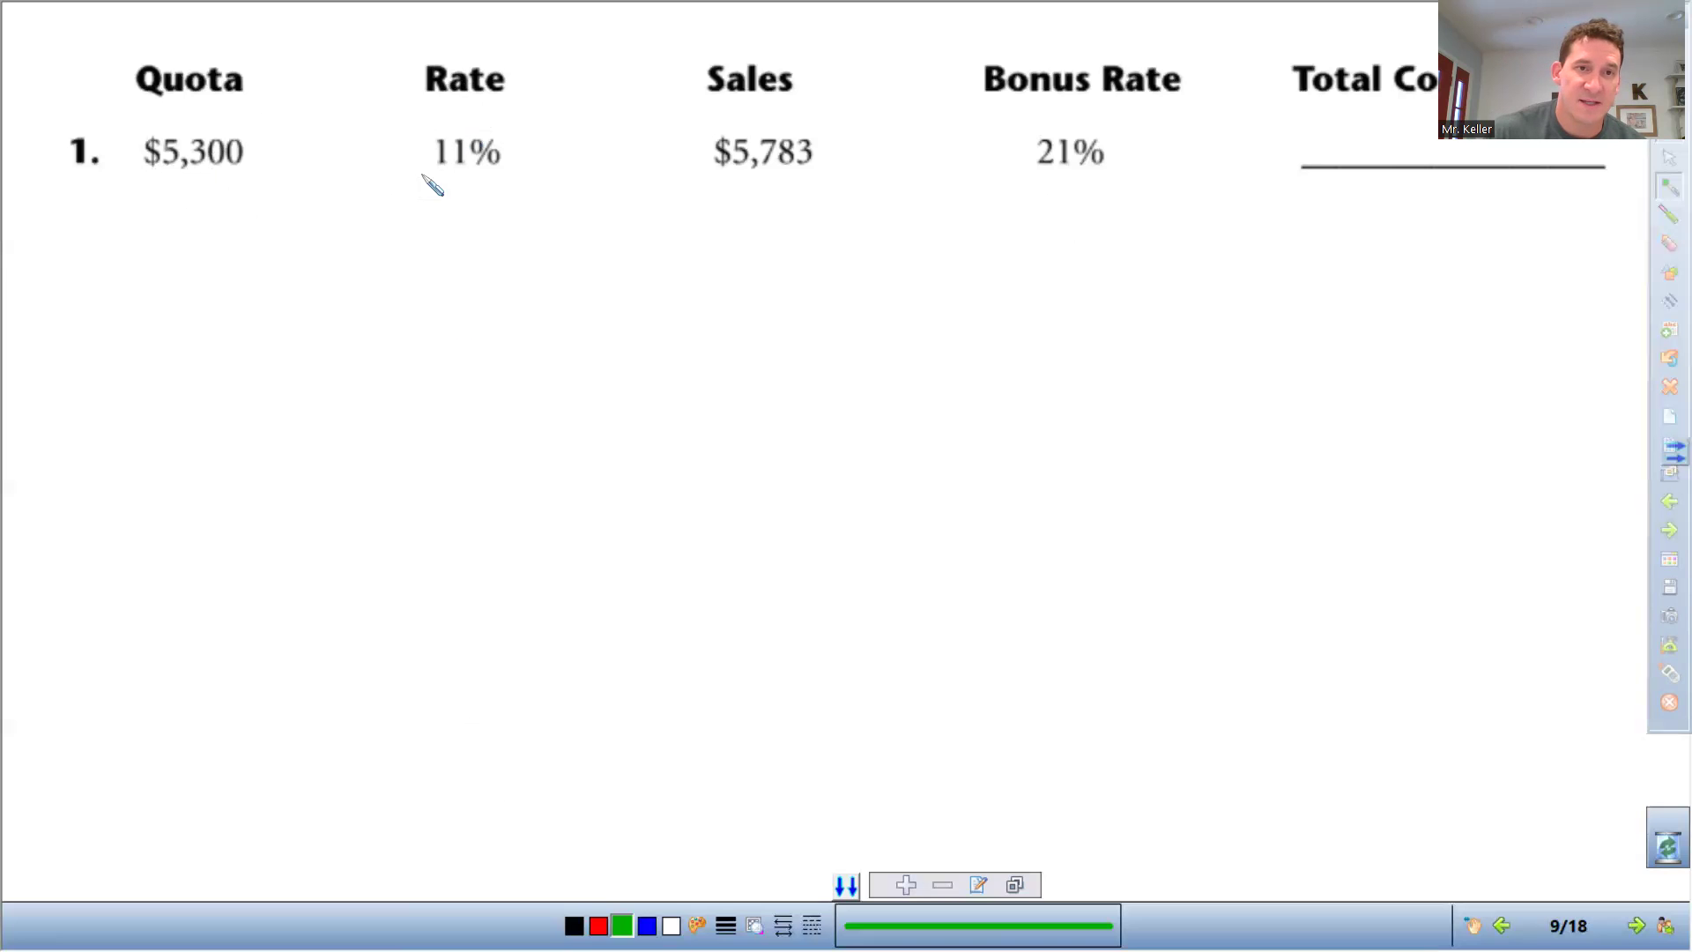
drag(423, 187, 476, 218)
click(446, 211)
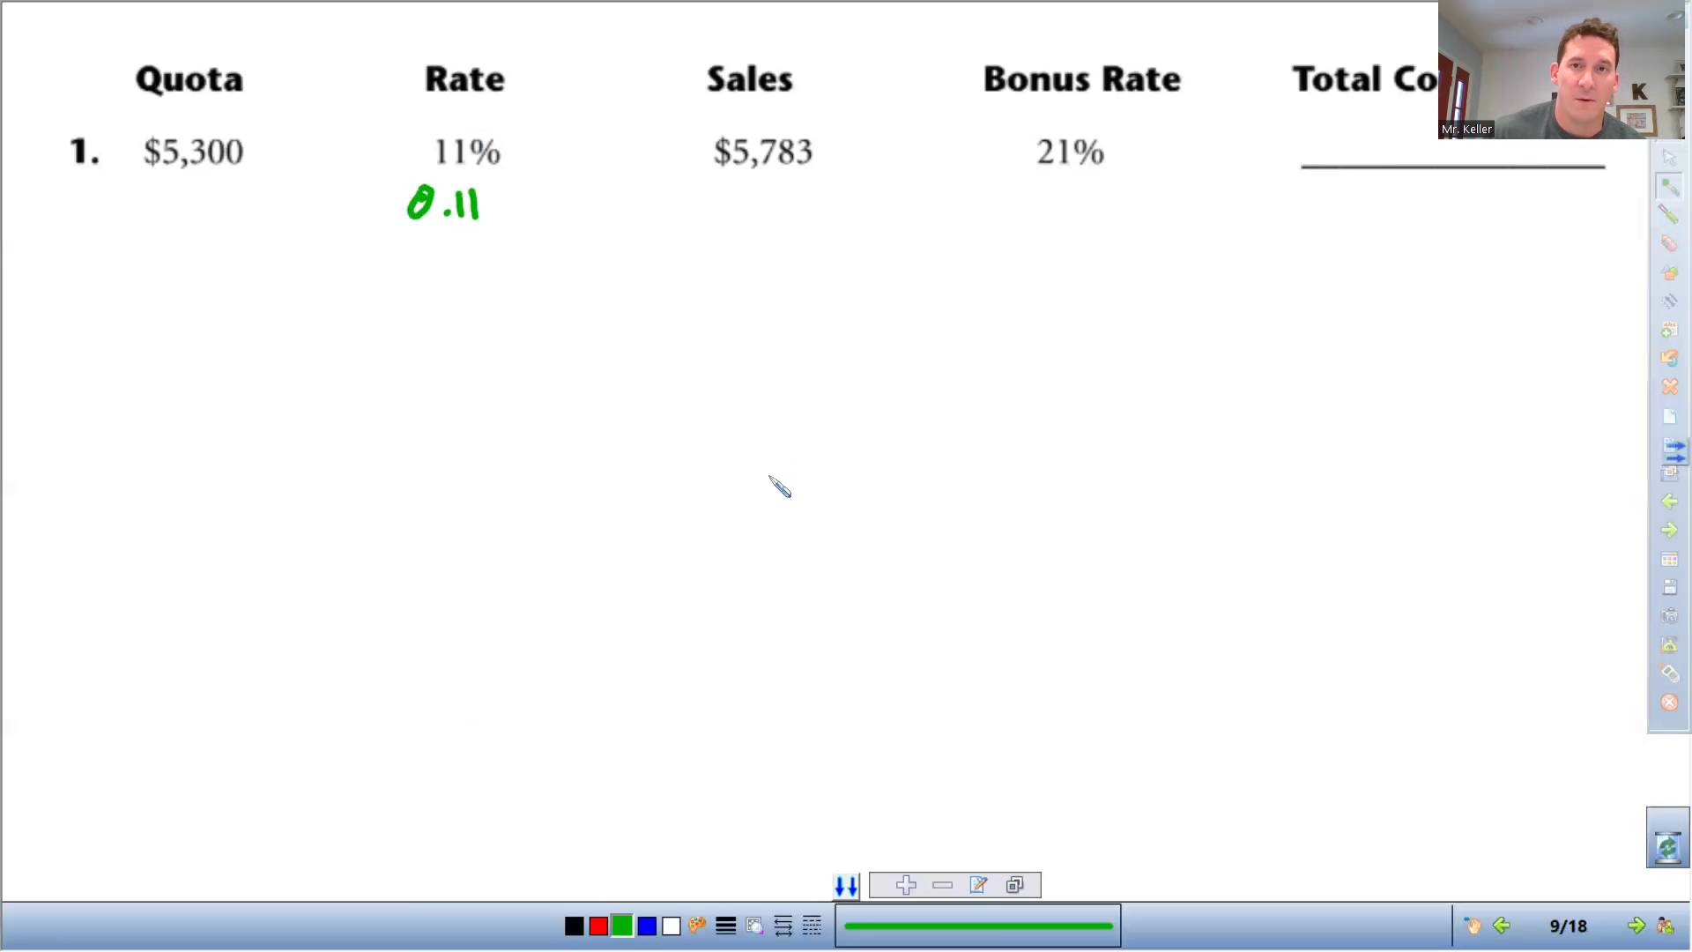
mouse_move(1031, 194)
mouse_down()
mouse_move(1016, 217)
mouse_move(1033, 195)
mouse_move(1102, 215)
mouse_up()
click(1048, 216)
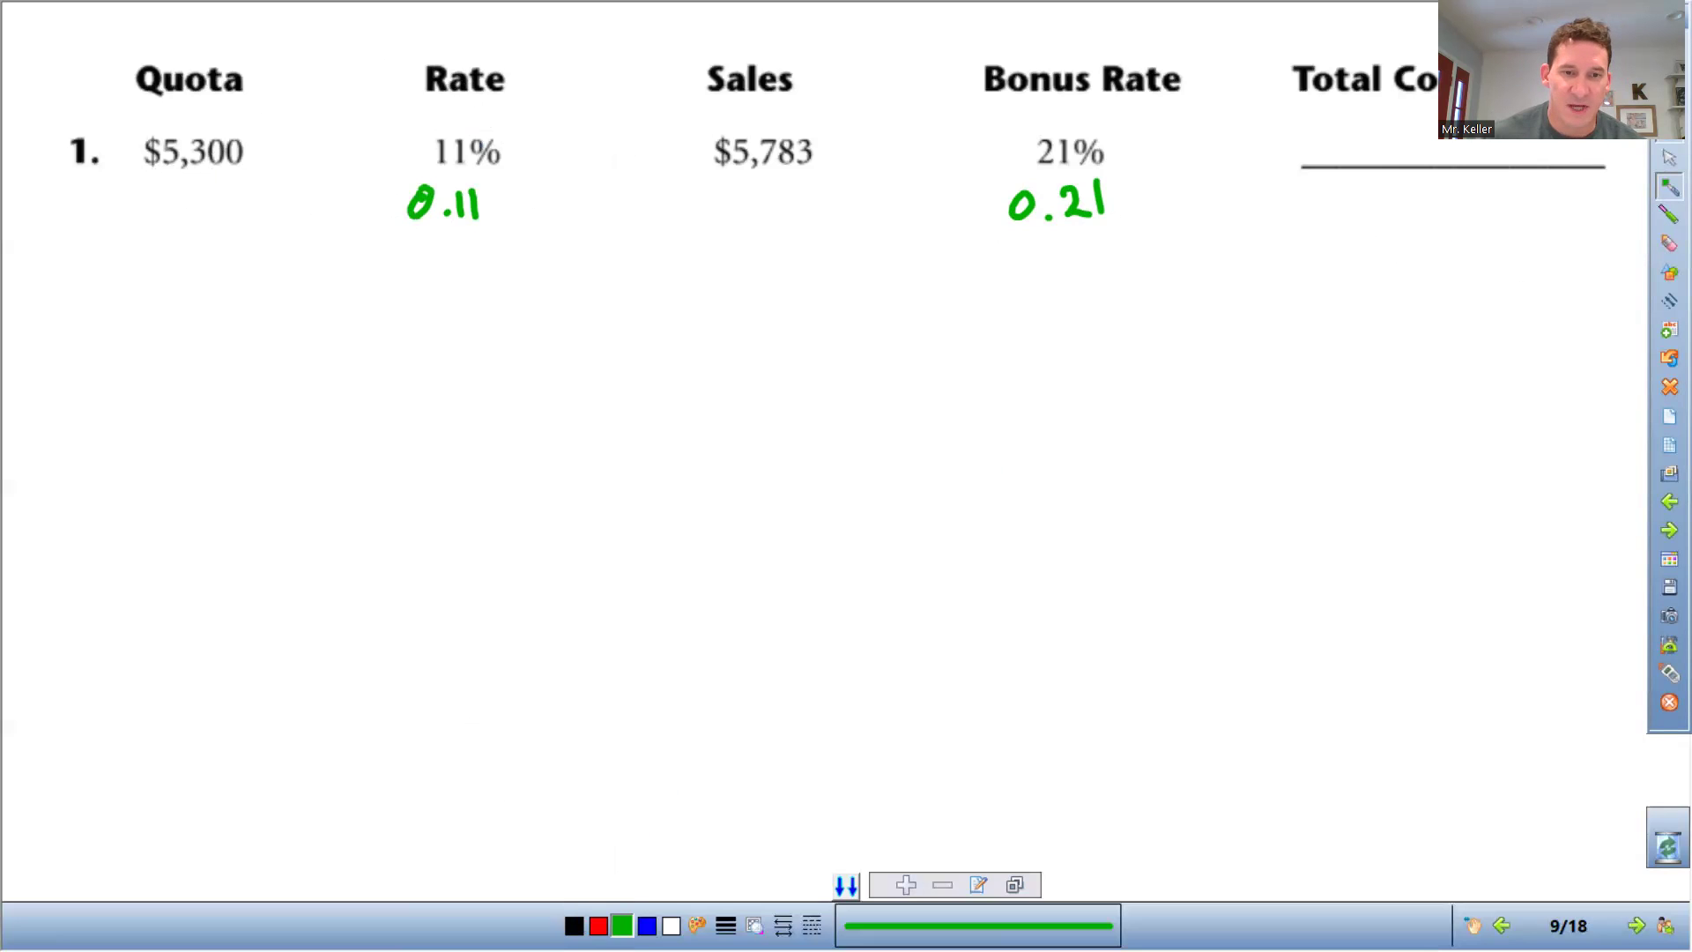
- In black ink, write 'Regular comm.' with 5,300 × 0.11 = 583 beneath it
click(574, 925)
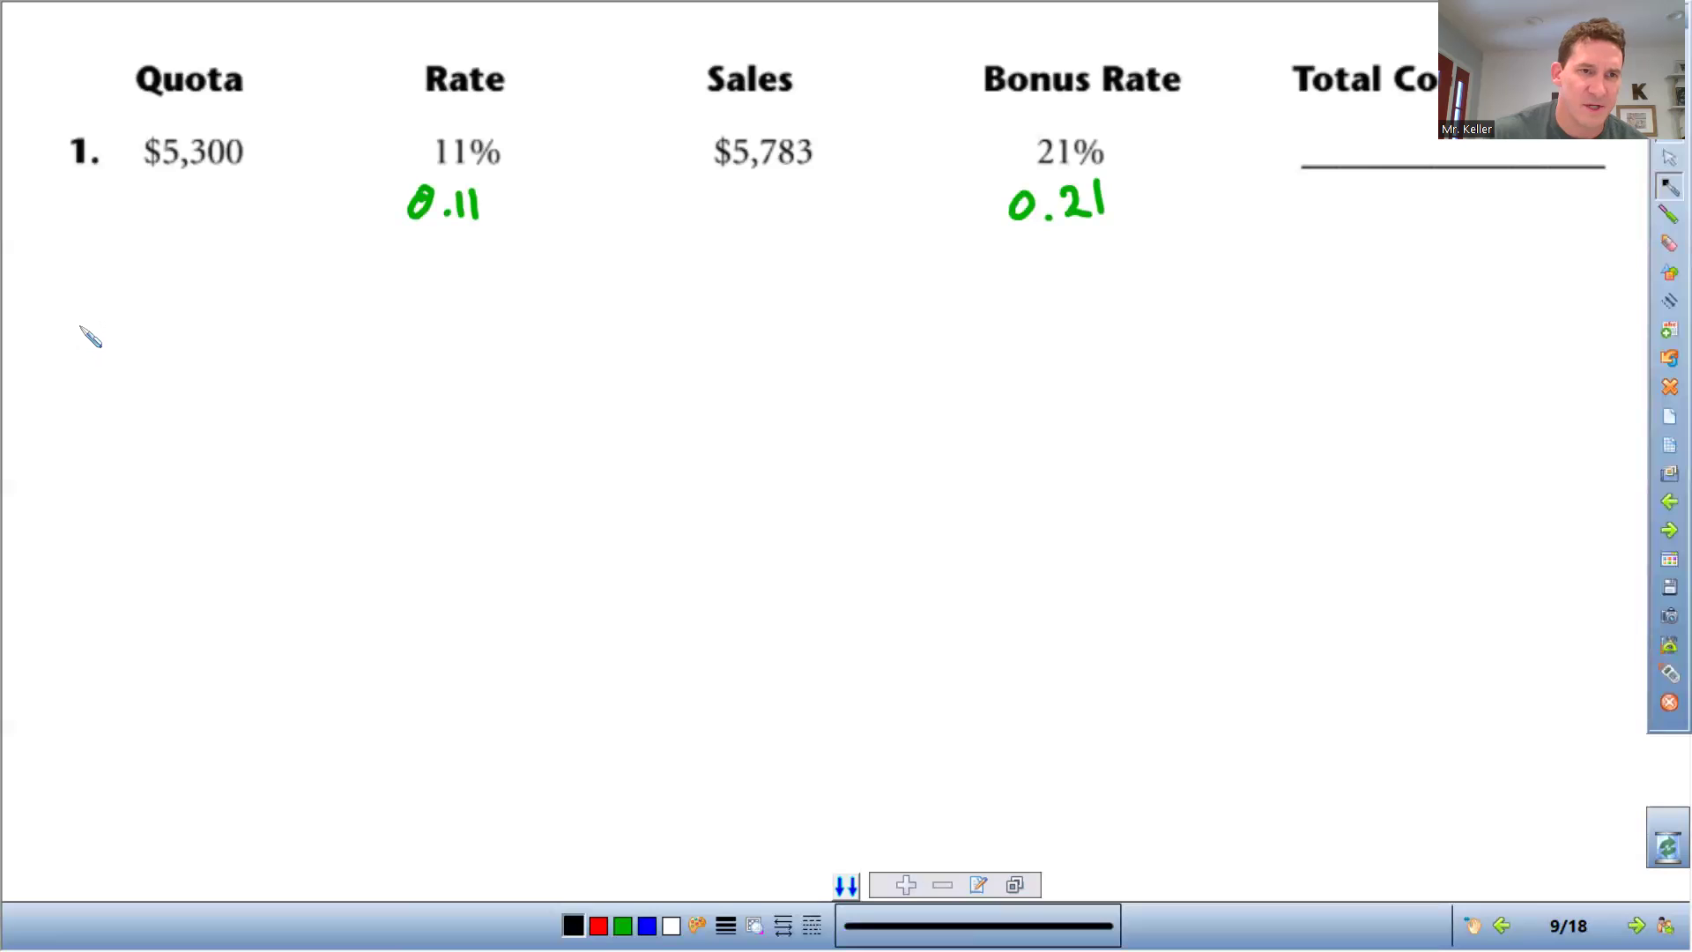
mouse_move(76, 317)
mouse_down()
mouse_move(81, 350)
mouse_move(91, 331)
mouse_move(106, 349)
mouse_up()
mouse_move(115, 336)
mouse_down()
mouse_move(150, 368)
mouse_move(136, 365)
mouse_move(256, 327)
mouse_move(318, 352)
mouse_move(333, 326)
mouse_move(438, 329)
mouse_move(441, 345)
mouse_up()
click(438, 340)
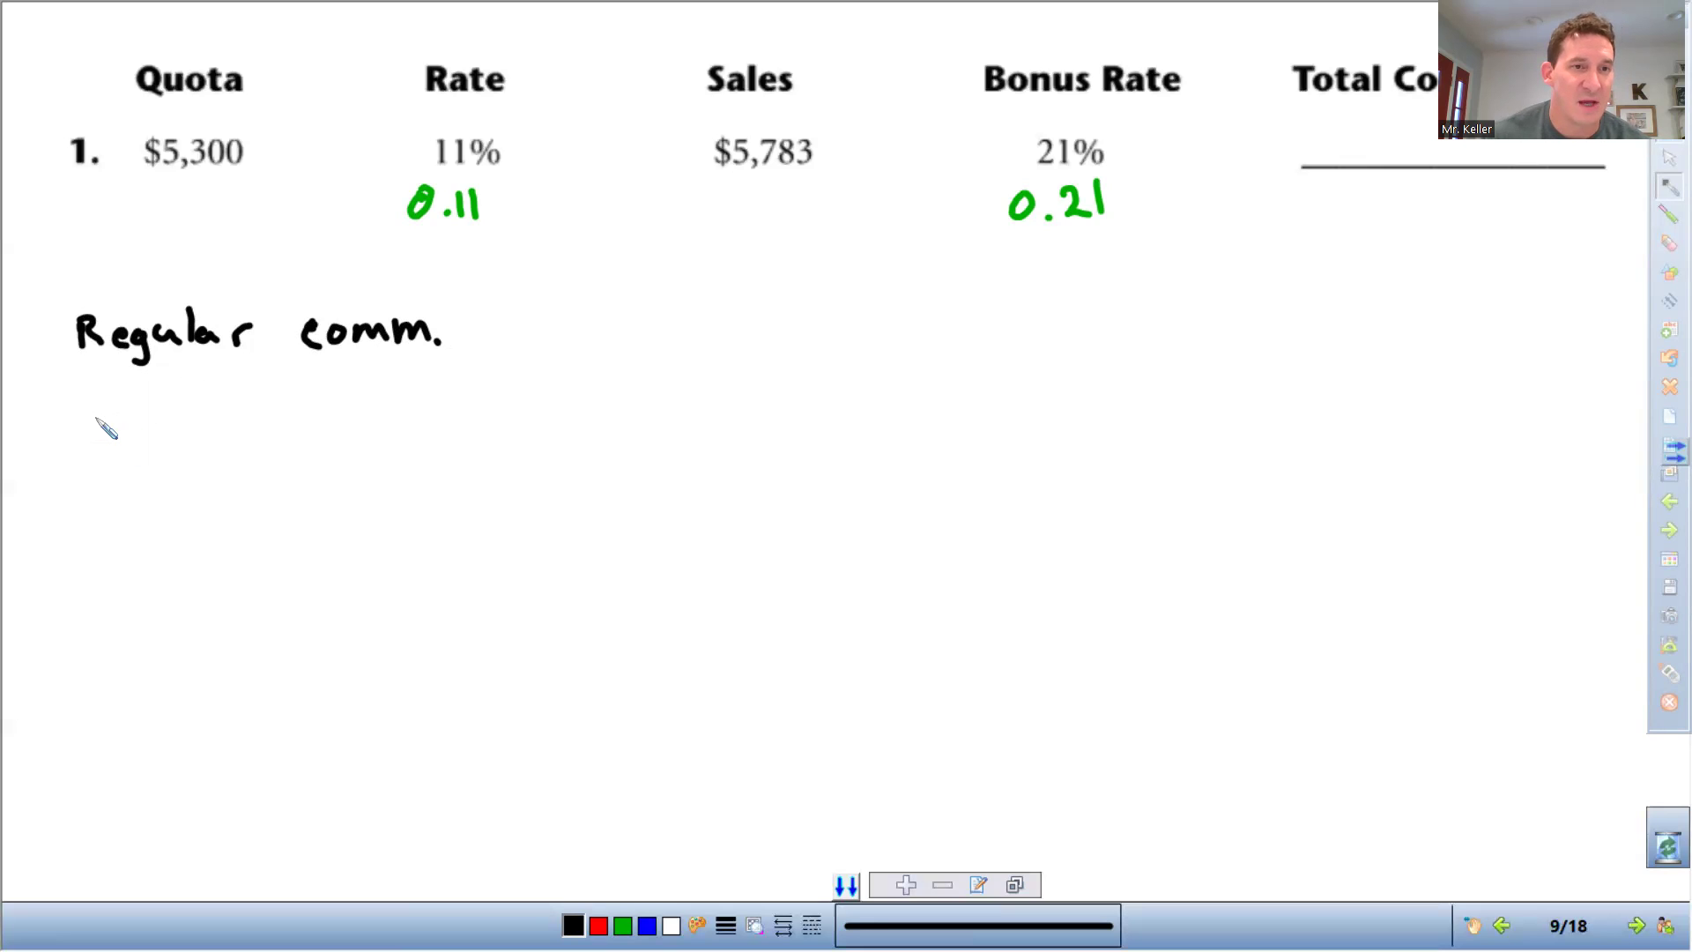
drag(114, 405, 98, 411)
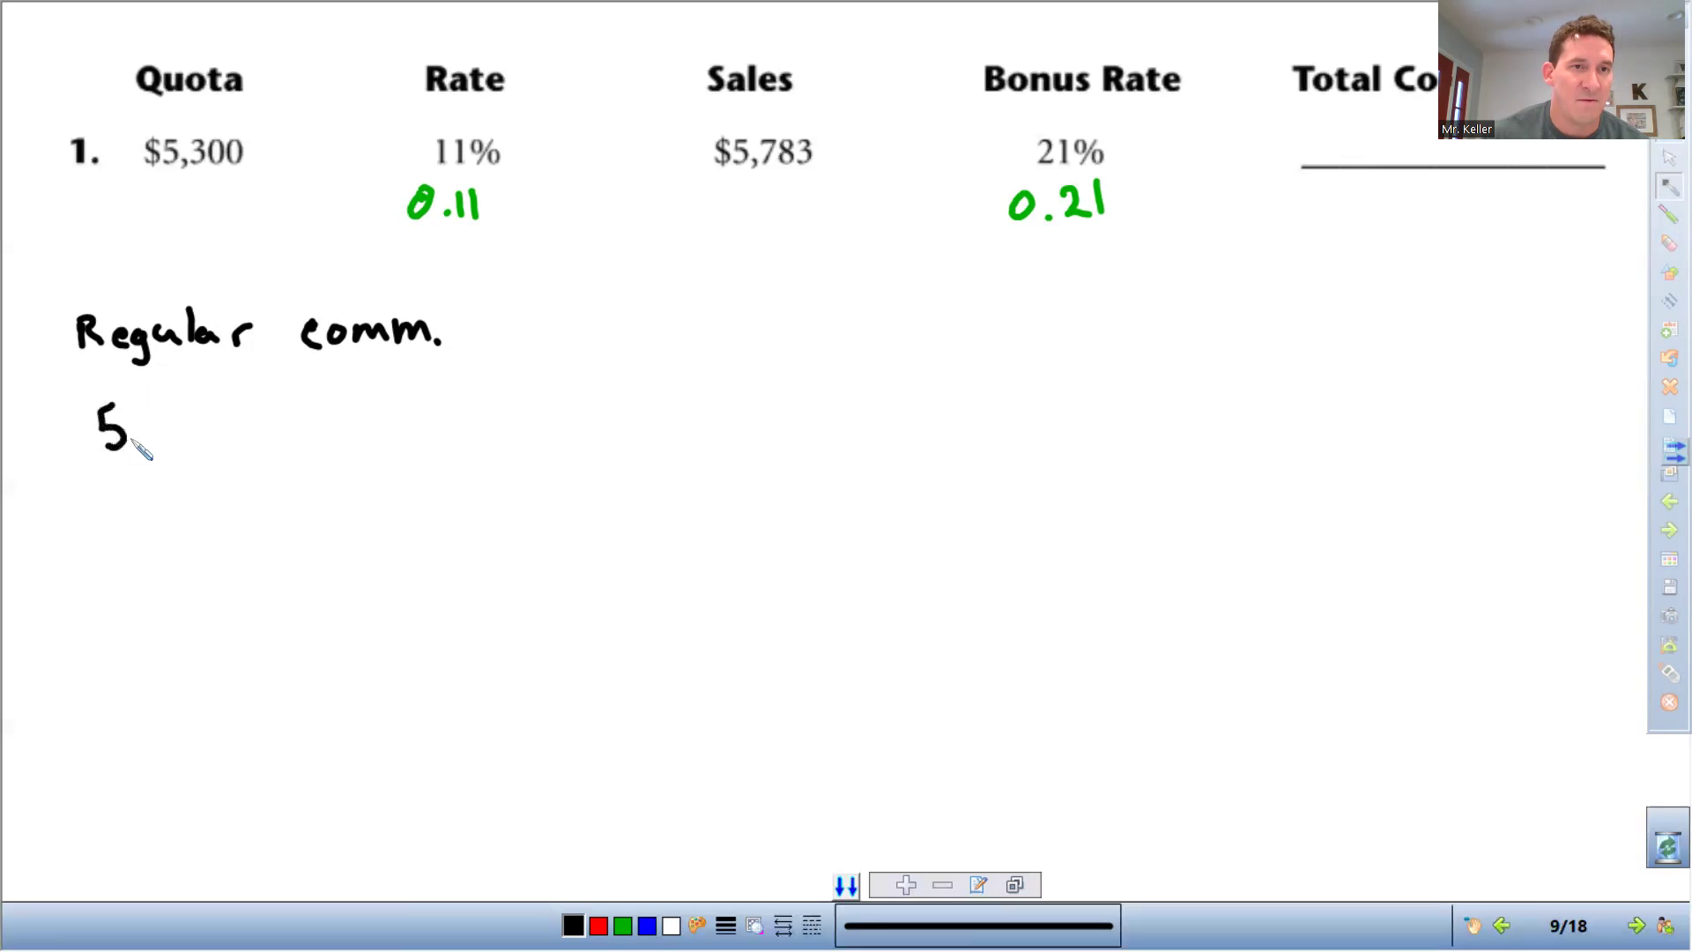
drag(138, 437, 133, 450)
mouse_move(148, 406)
mouse_down()
mouse_move(170, 426)
mouse_move(152, 448)
mouse_move(190, 407)
mouse_up()
mouse_move(207, 403)
mouse_down()
mouse_move(298, 421)
mouse_move(271, 424)
mouse_move(341, 397)
mouse_up()
drag(365, 424, 459, 409)
drag(442, 420, 459, 421)
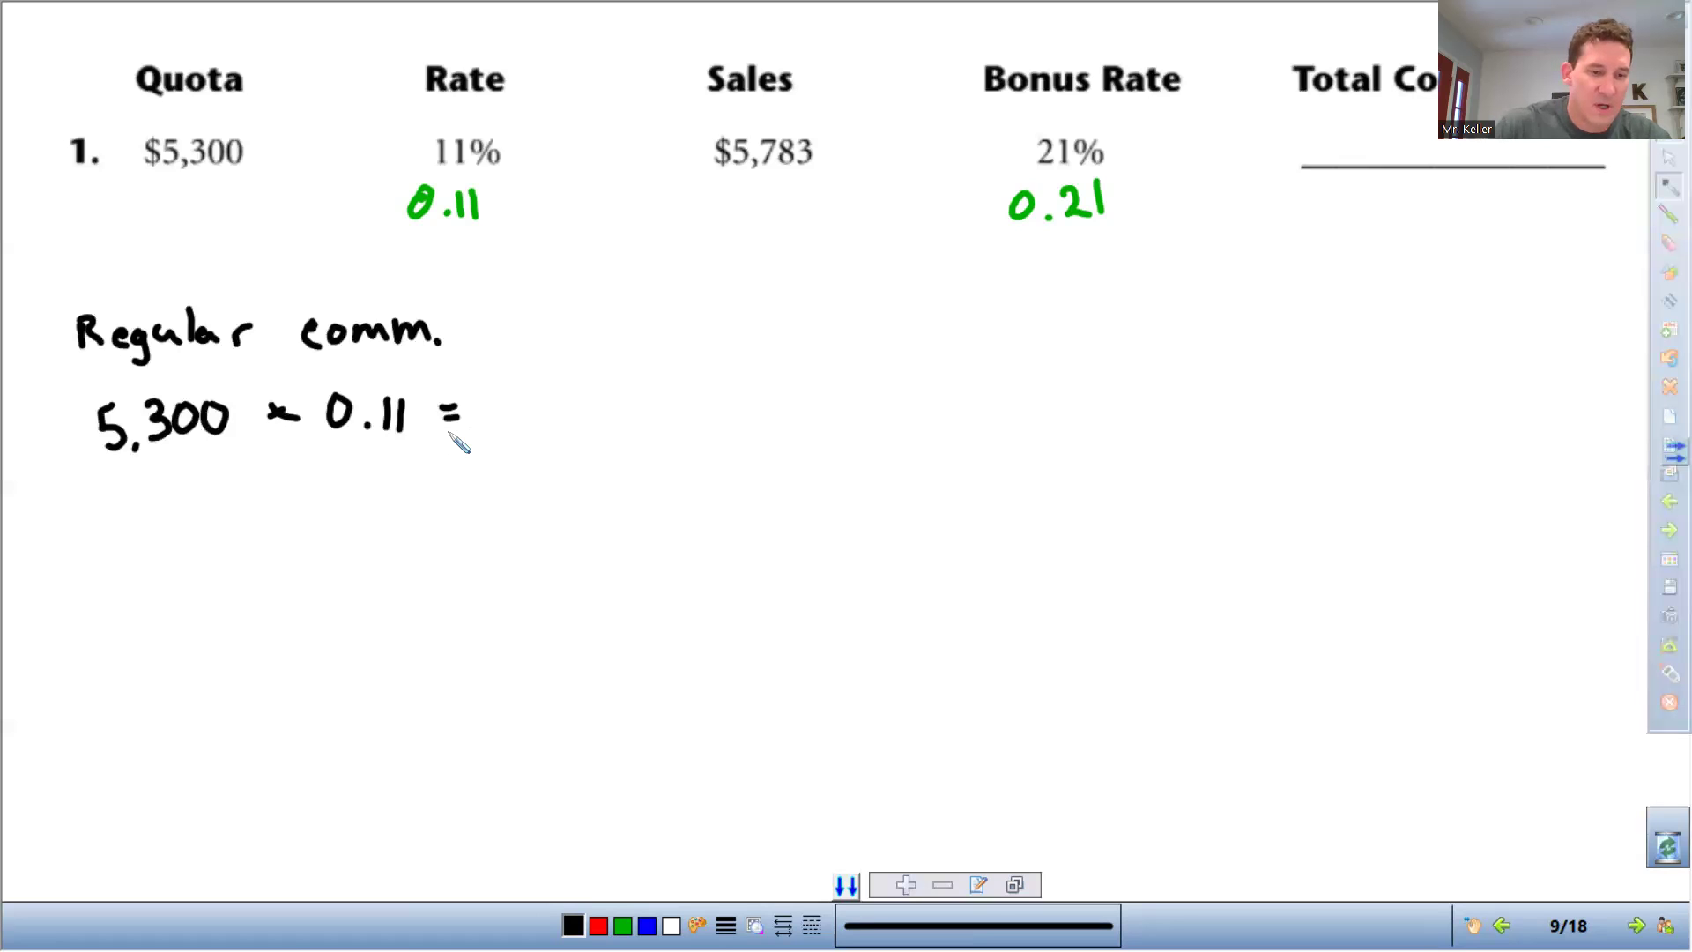
mouse_move(494, 390)
mouse_down()
mouse_move(489, 427)
mouse_move(524, 422)
mouse_move(528, 388)
mouse_move(534, 420)
mouse_up()
mouse_move(555, 392)
mouse_down()
mouse_move(578, 408)
mouse_move(559, 428)
mouse_up()
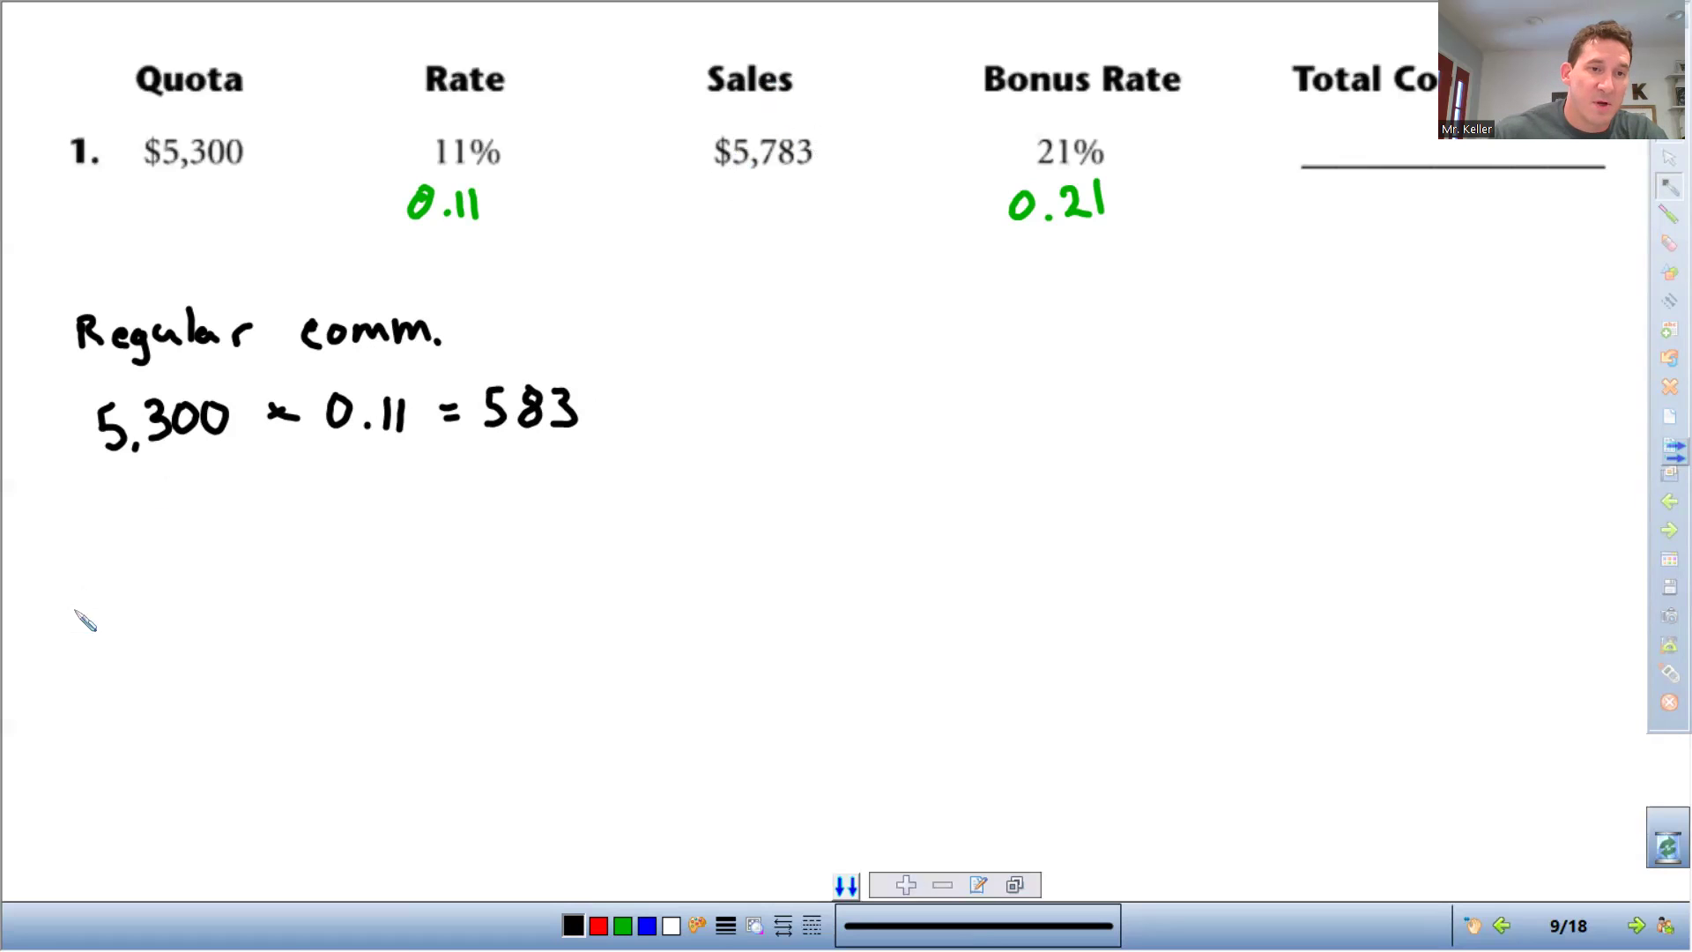
- Write the Bonus Amount heading with 5783 − 5300 below it
mouse_move(78, 539)
mouse_down()
mouse_move(78, 575)
mouse_move(102, 557)
mouse_move(86, 574)
mouse_up()
mouse_move(129, 553)
mouse_down()
mouse_move(118, 566)
mouse_move(133, 551)
mouse_move(154, 571)
mouse_move(200, 552)
mouse_move(187, 571)
mouse_move(275, 535)
mouse_move(287, 571)
mouse_up()
mouse_move(261, 557)
mouse_down()
mouse_move(415, 570)
mouse_move(440, 520)
mouse_move(454, 538)
mouse_up()
click(371, 554)
mouse_move(91, 608)
mouse_down()
mouse_move(106, 653)
mouse_move(137, 620)
mouse_move(226, 643)
mouse_move(321, 627)
mouse_move(340, 643)
mouse_move(428, 618)
mouse_up()
- Complete 5783 − 5300 = 483, then write 'Bonus comm:' with 483 × 0.21 = 101.43
mouse_move(411, 628)
mouse_down()
mouse_move(571, 622)
mouse_move(551, 636)
mouse_up()
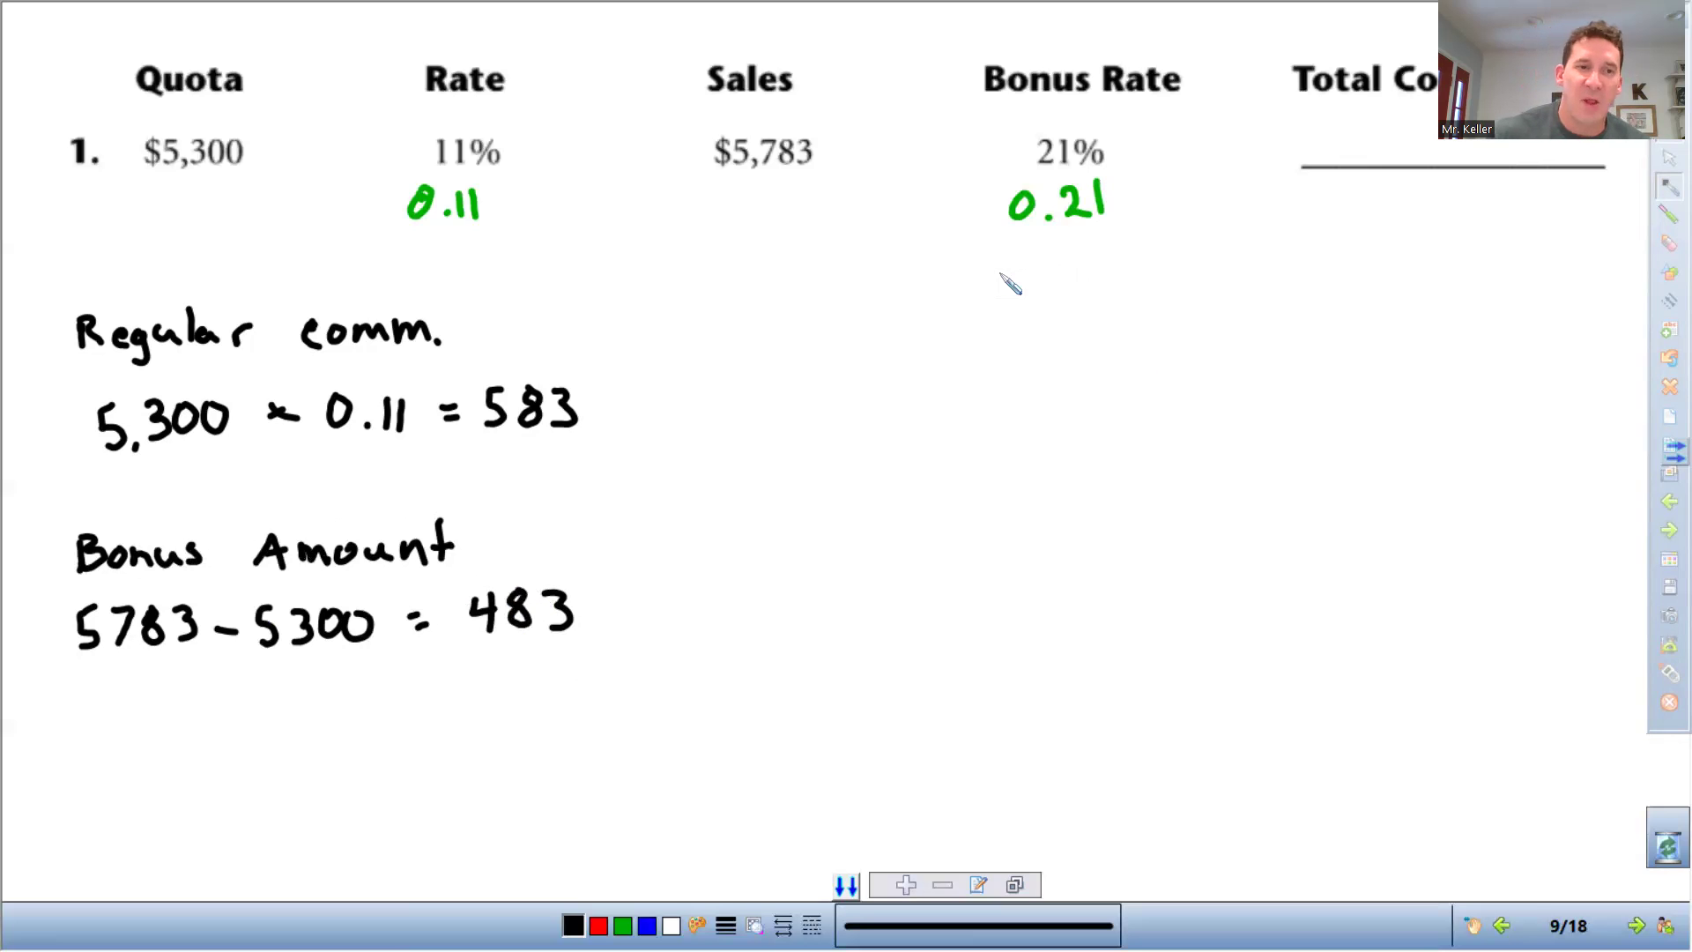
mouse_move(91, 718)
mouse_down()
mouse_move(233, 721)
mouse_move(240, 739)
mouse_move(361, 737)
mouse_move(407, 715)
mouse_up()
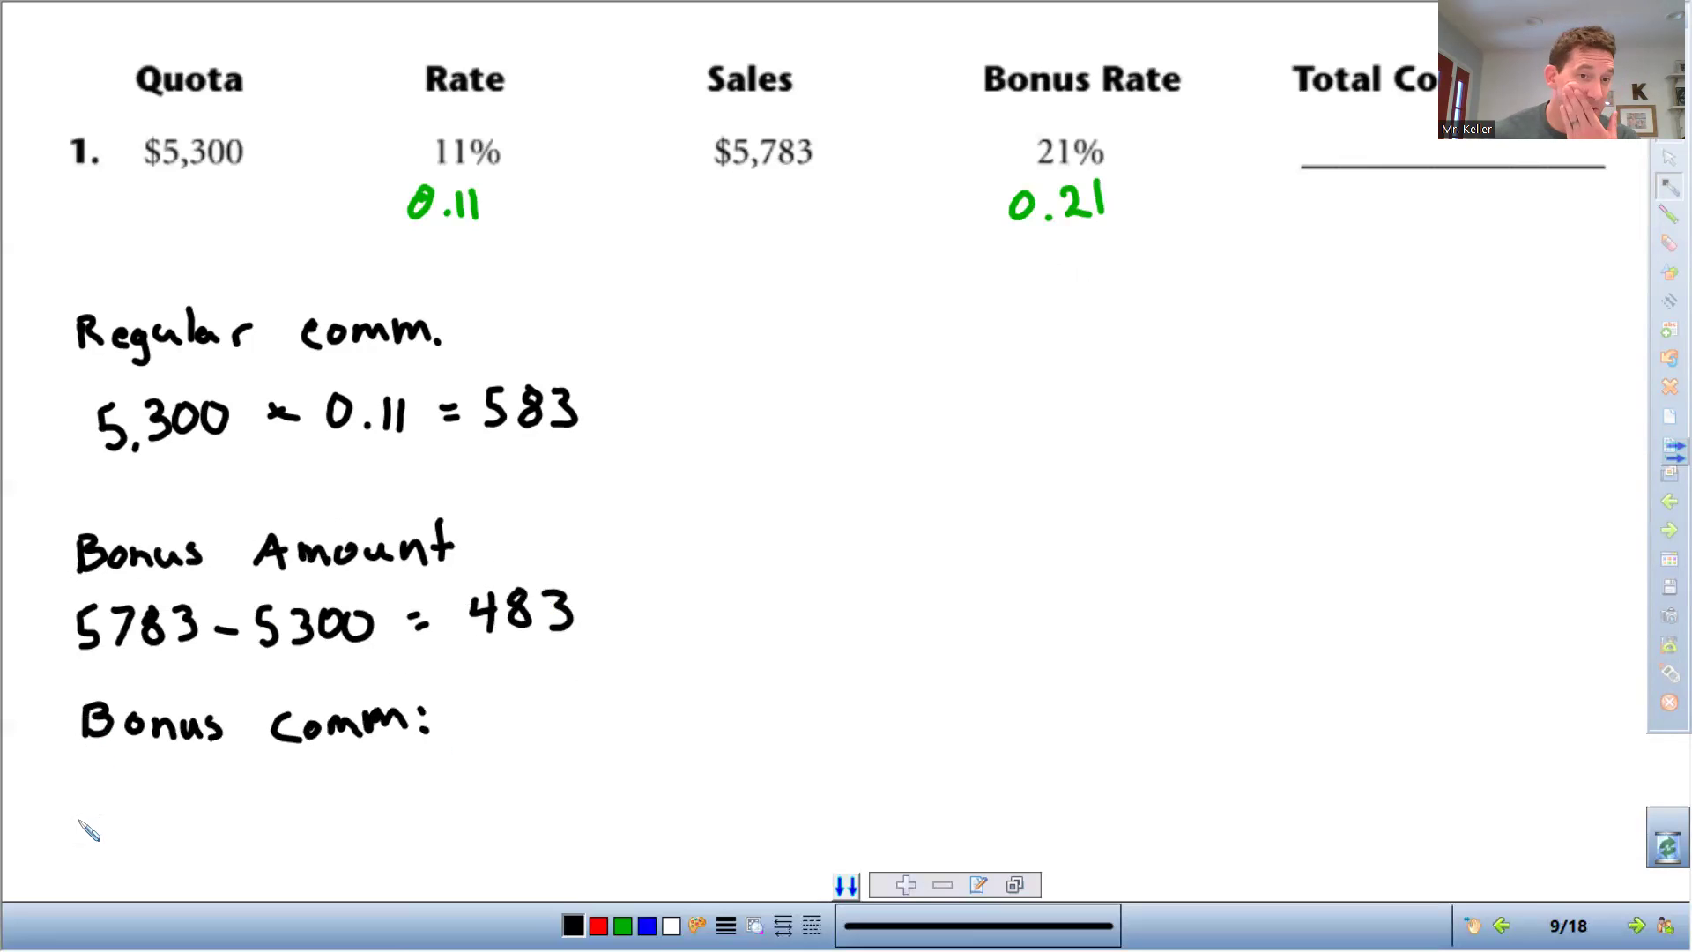
mouse_move(79, 774)
mouse_down()
mouse_move(100, 820)
mouse_move(134, 769)
mouse_move(172, 789)
mouse_move(160, 809)
mouse_move(261, 793)
mouse_move(328, 809)
mouse_up()
drag(346, 774, 350, 818)
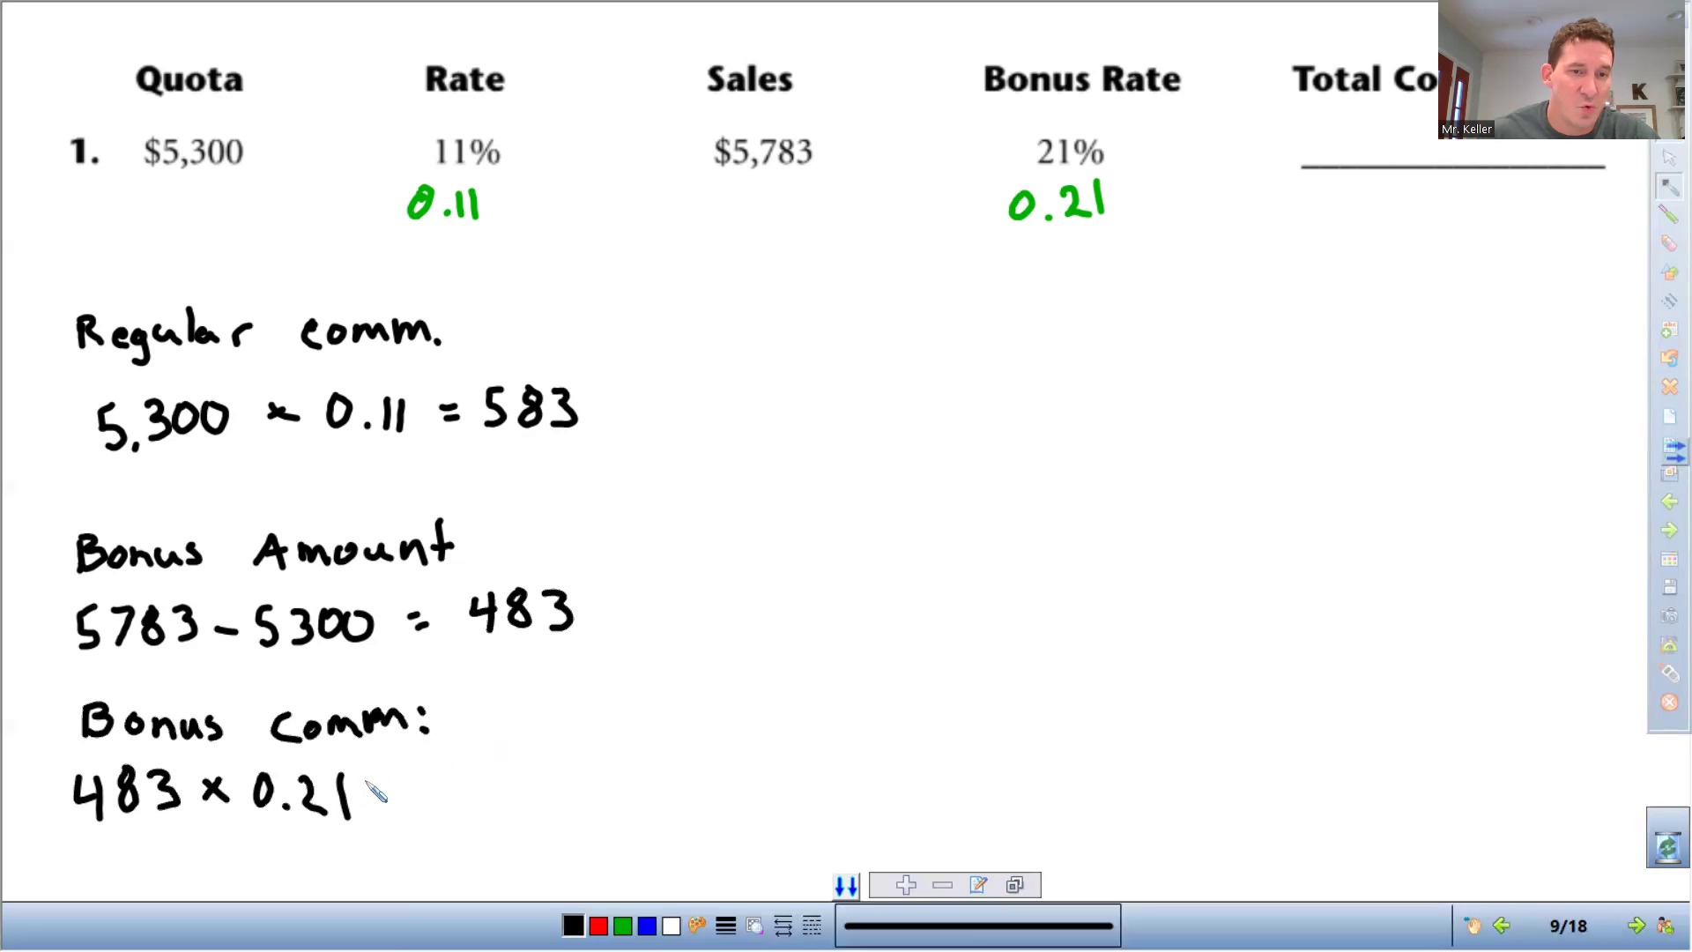
drag(394, 798, 410, 797)
mouse_move(394, 808)
mouse_down()
mouse_move(471, 820)
mouse_move(507, 786)
mouse_move(529, 822)
mouse_move(609, 805)
mouse_up()
click(553, 820)
drag(602, 780, 603, 826)
mouse_move(628, 783)
mouse_down()
mouse_move(649, 790)
mouse_move(624, 824)
mouse_up()
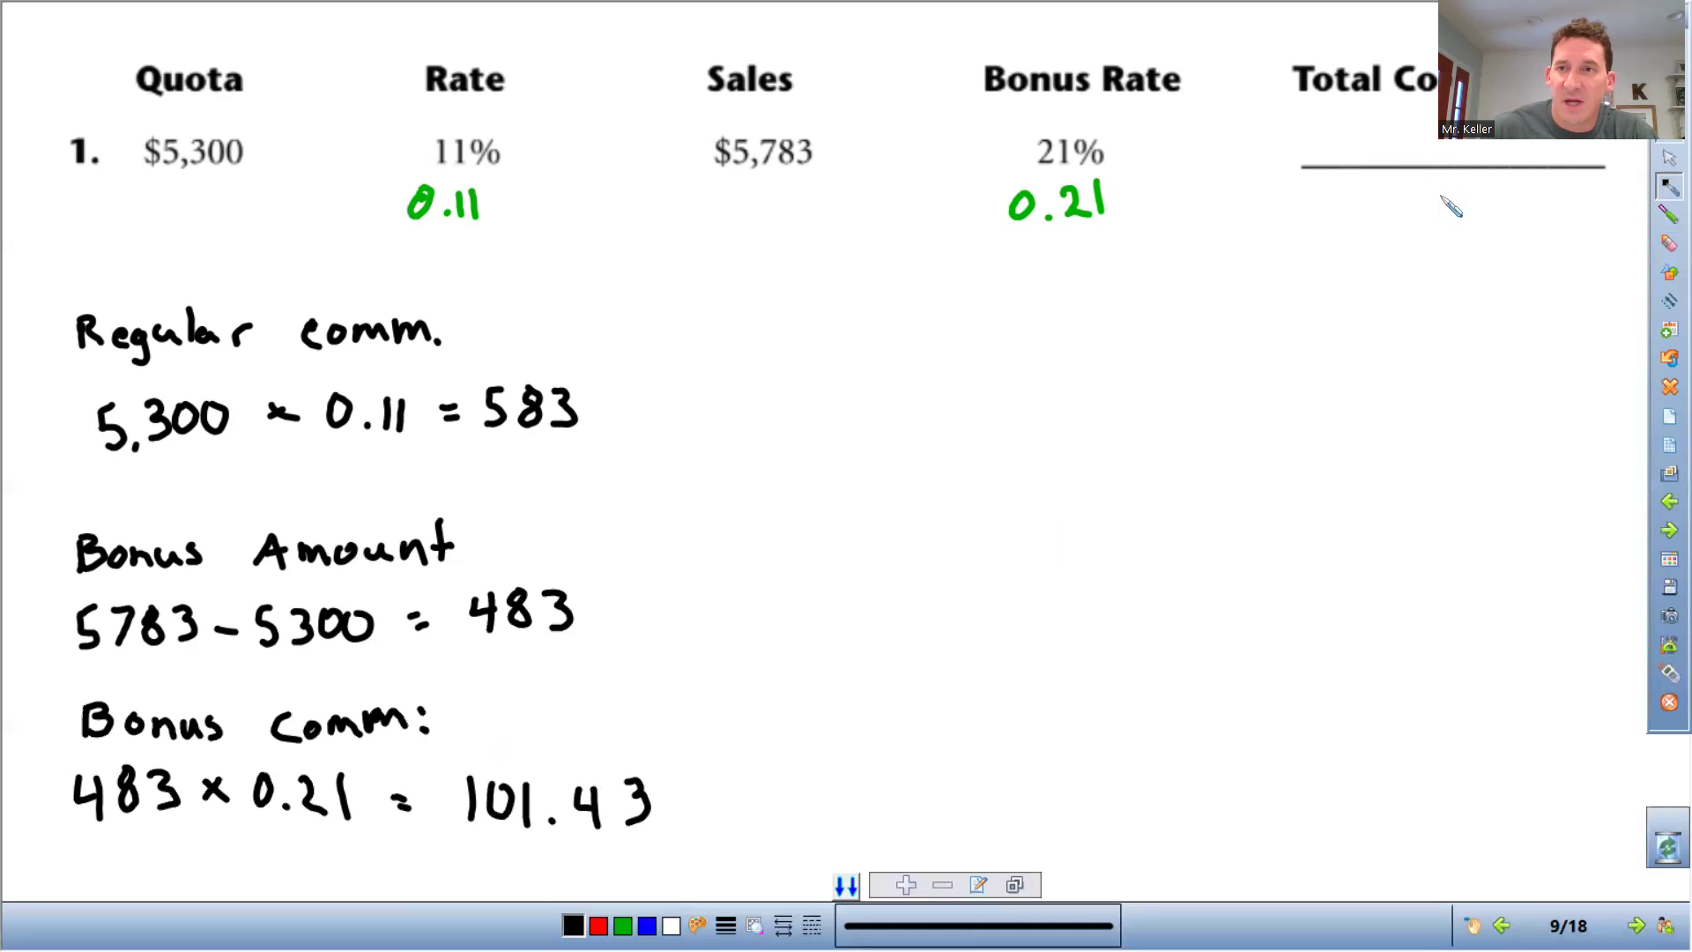
- Highlight the Total column header, 583 and 101.43 in pink
click(1668, 217)
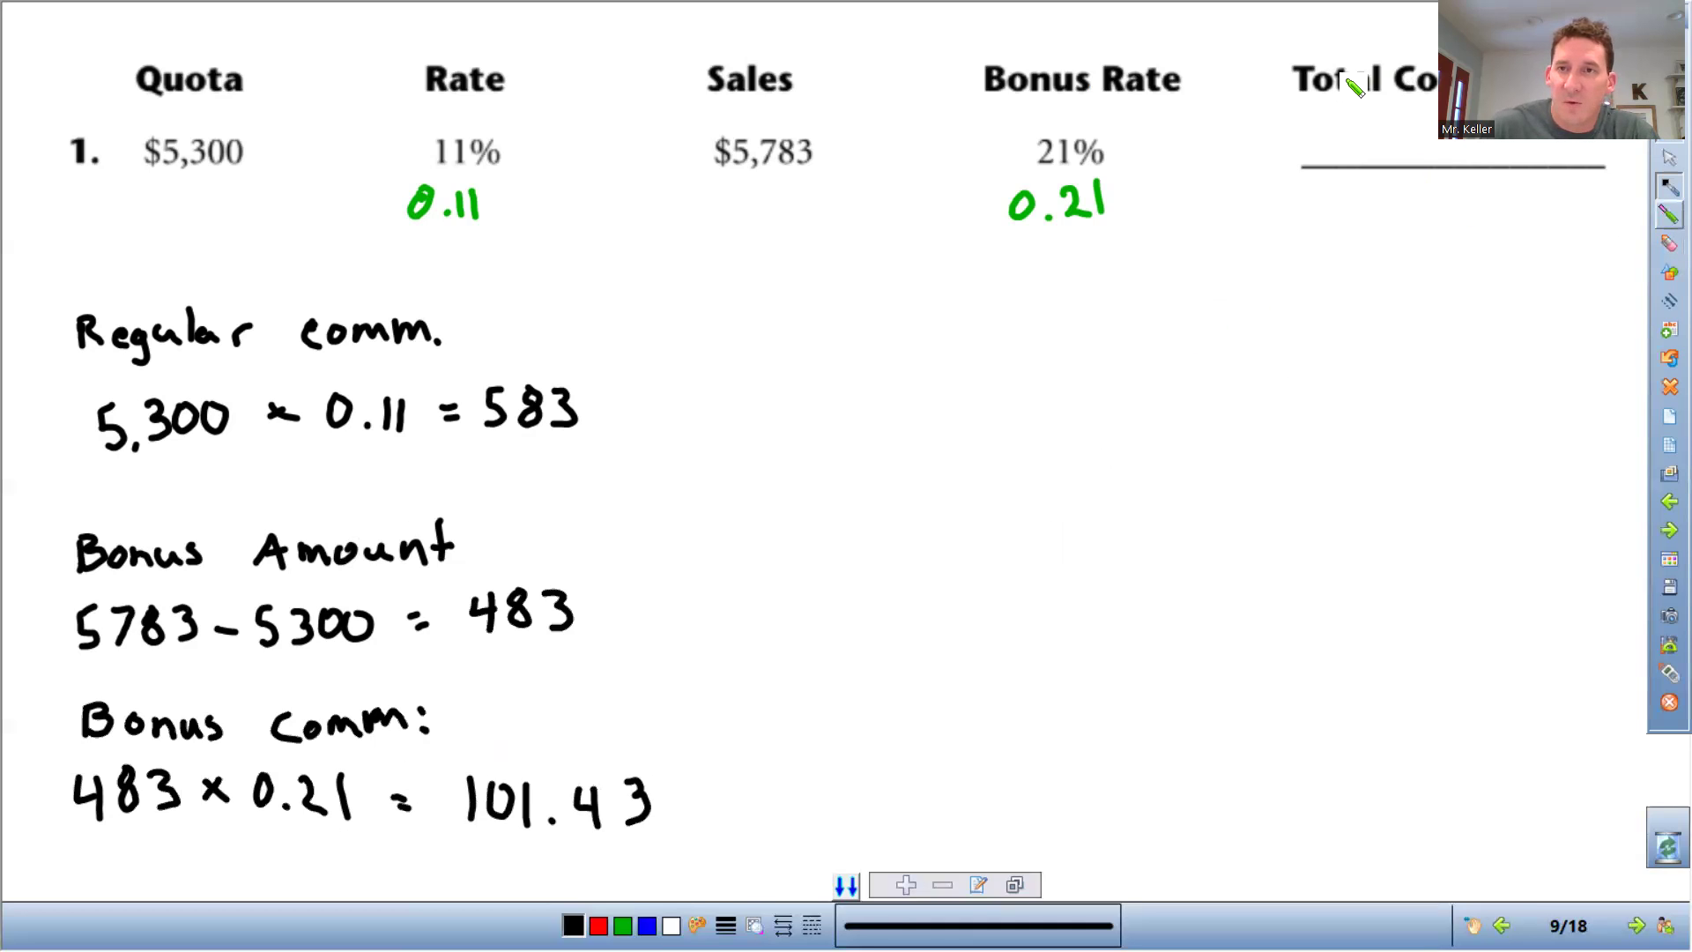
drag(1294, 81, 1439, 84)
mouse_move(476, 402)
mouse_down()
mouse_move(521, 393)
mouse_move(600, 430)
mouse_up()
mouse_move(463, 797)
mouse_down()
mouse_move(484, 824)
mouse_move(582, 829)
mouse_move(668, 804)
mouse_up()
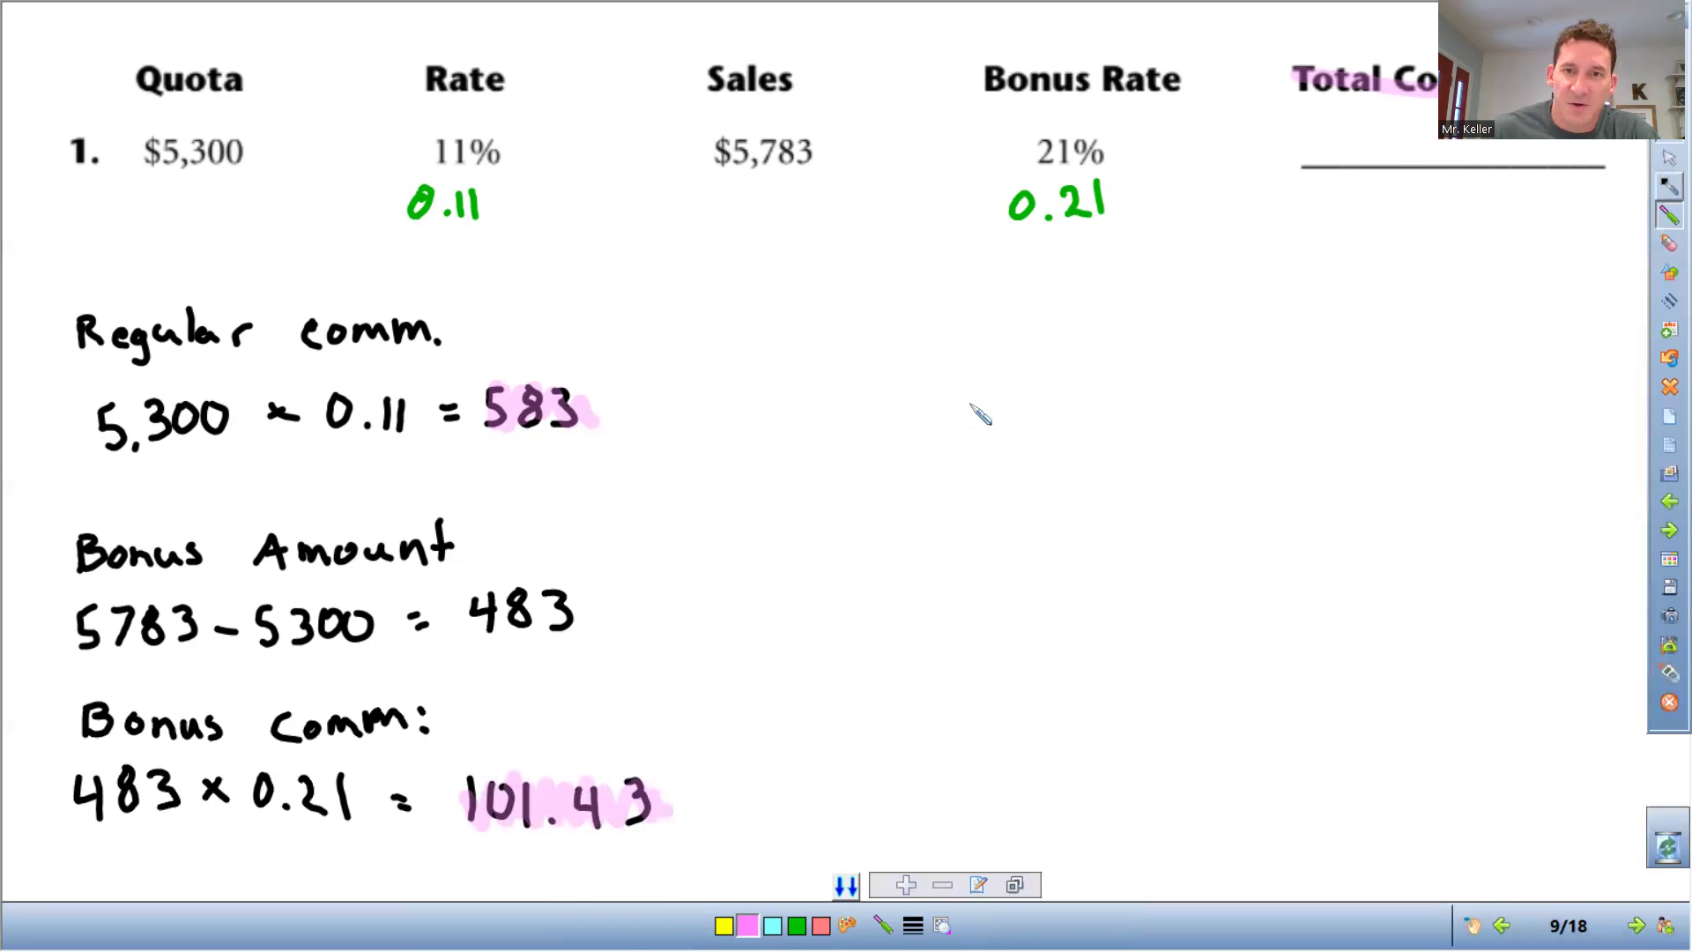
- Write a Total heading at the right with 583 + 101.43 = beneath it
drag(961, 381, 988, 379)
mouse_move(975, 381)
mouse_down()
mouse_move(976, 429)
mouse_move(1011, 411)
mouse_move(1029, 430)
mouse_up()
drag(1022, 404, 1108, 428)
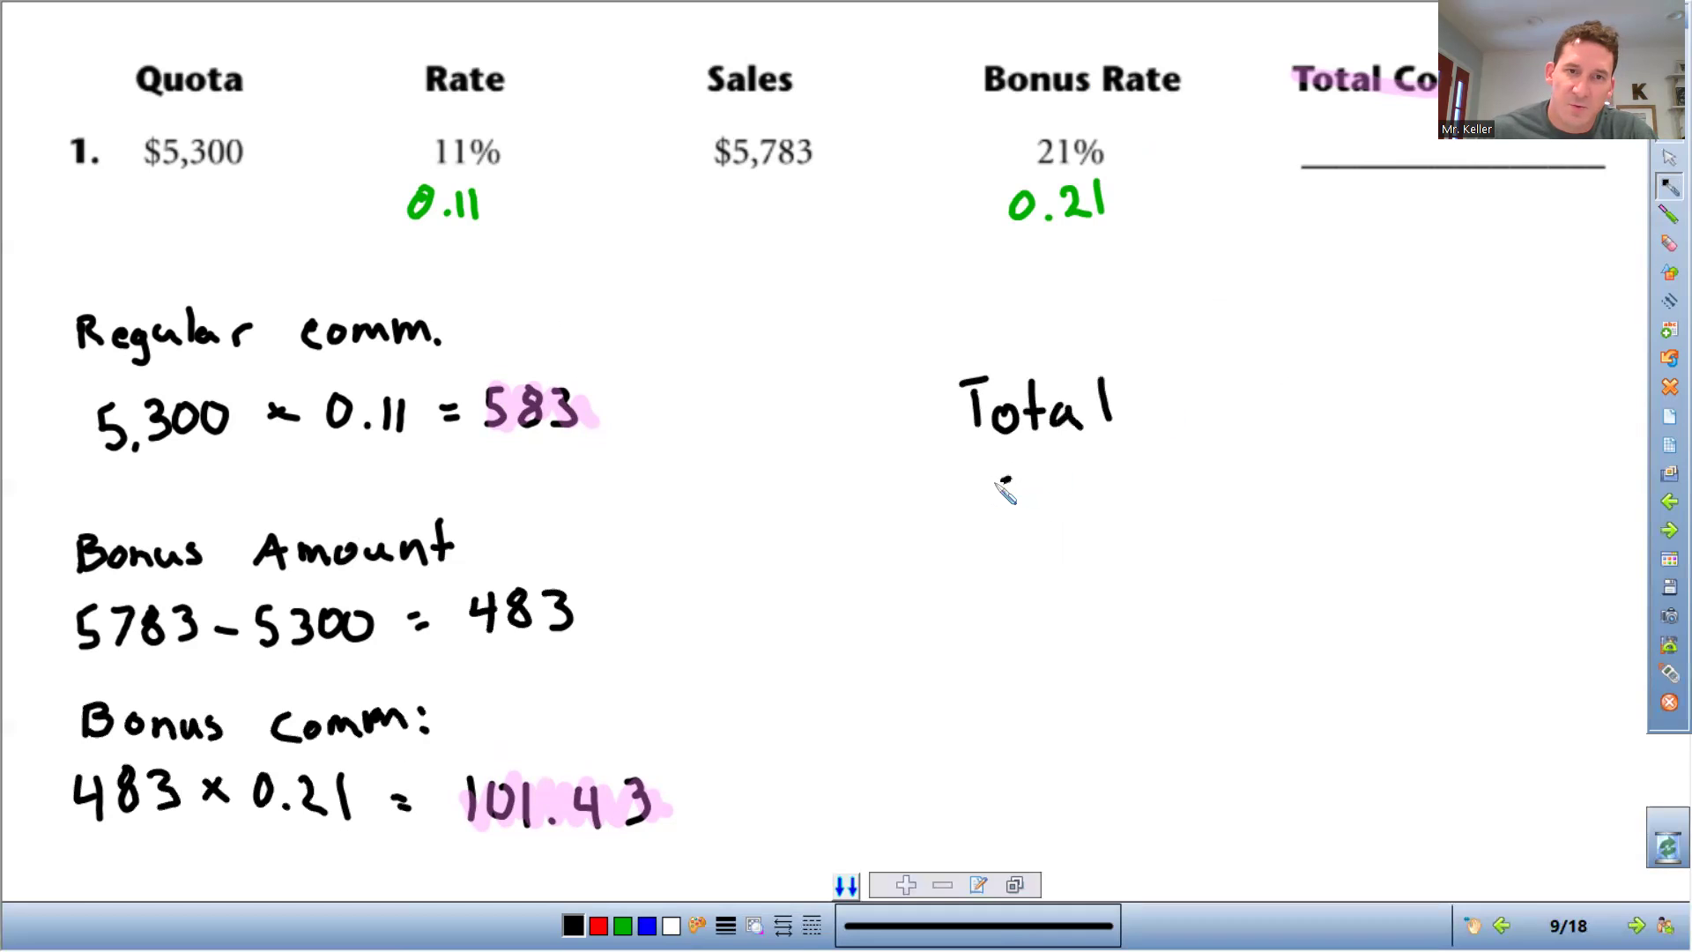
mouse_move(998, 479)
mouse_down()
mouse_move(994, 521)
mouse_move(1049, 482)
mouse_up()
mouse_move(1062, 473)
mouse_down()
mouse_move(1061, 514)
mouse_move(1137, 486)
mouse_up()
mouse_move(1125, 471)
mouse_down()
mouse_move(1123, 504)
mouse_move(1175, 485)
mouse_move(1177, 499)
mouse_up()
mouse_move(1200, 470)
mouse_down()
mouse_move(1198, 502)
mouse_move(1258, 492)
mouse_up()
click(1219, 500)
mouse_move(1252, 471)
mouse_down()
mouse_move(1251, 502)
mouse_move(1334, 479)
mouse_move(1334, 498)
mouse_up()
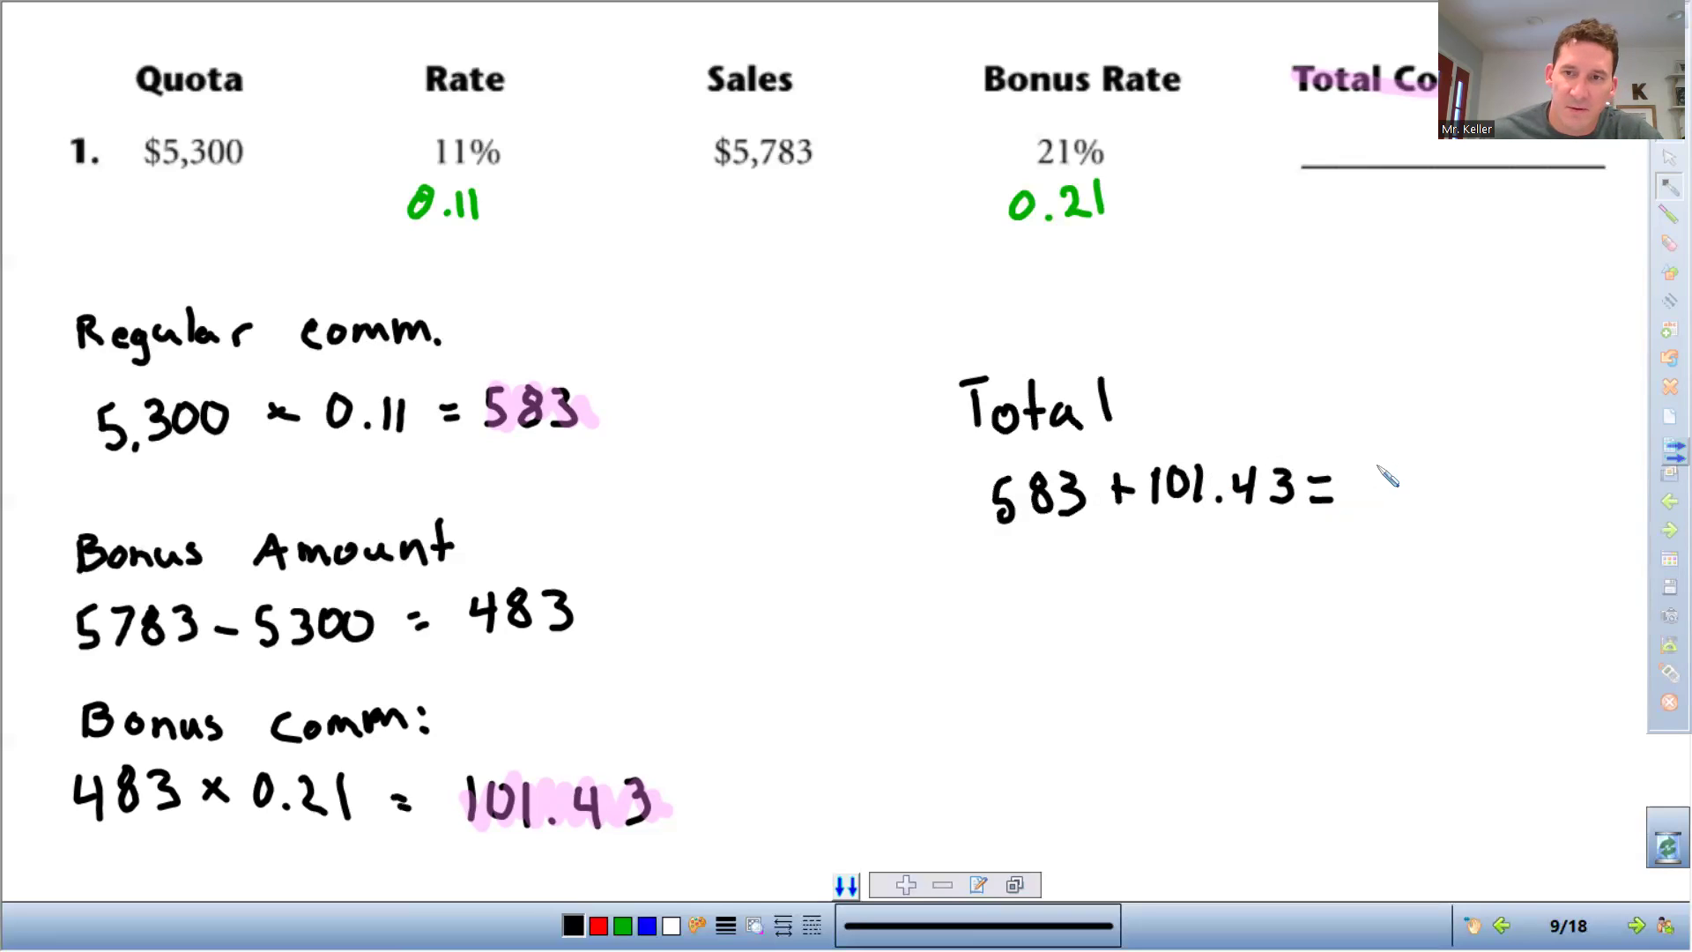
- Complete the total as 684.43 and enter $684.43 on the Total Commission line
drag(1399, 451, 1371, 473)
mouse_move(1433, 460)
mouse_down()
mouse_move(1408, 476)
mouse_move(1450, 465)
mouse_move(1463, 486)
mouse_move(1522, 467)
mouse_move(1515, 490)
mouse_up()
click(1489, 483)
mouse_move(1525, 446)
mouse_down()
mouse_move(1540, 464)
mouse_move(1523, 489)
mouse_up()
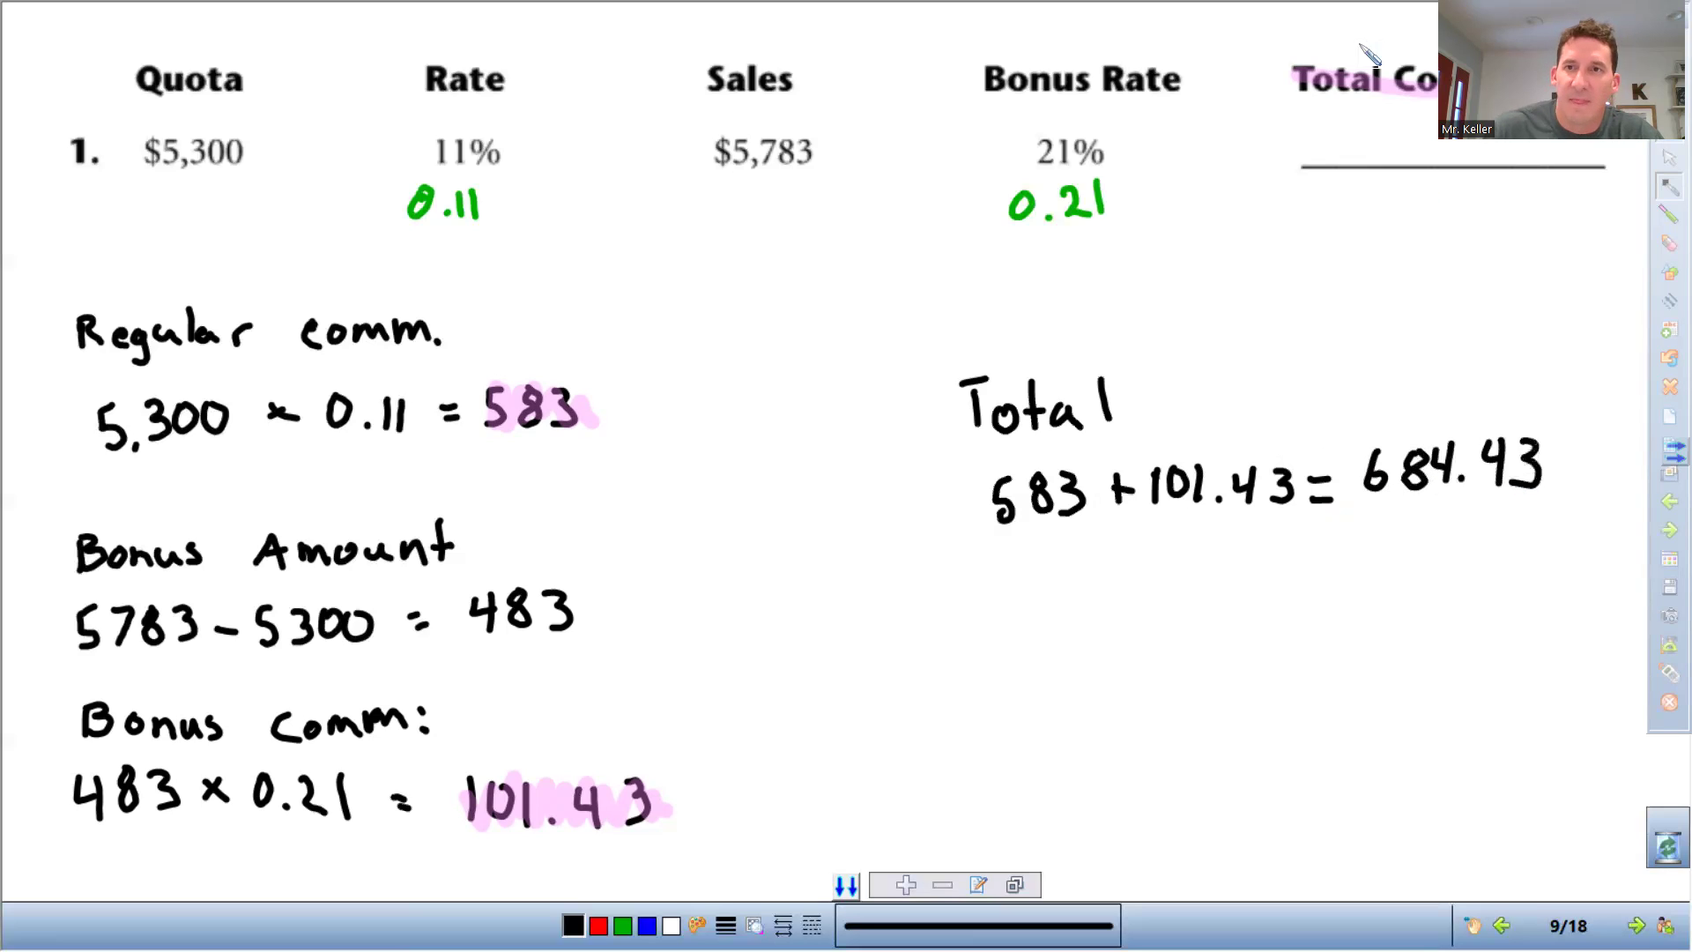
mouse_move(1347, 124)
mouse_down()
mouse_move(1337, 167)
mouse_move(1401, 122)
mouse_move(1439, 139)
mouse_move(1429, 151)
mouse_up()
click(1446, 145)
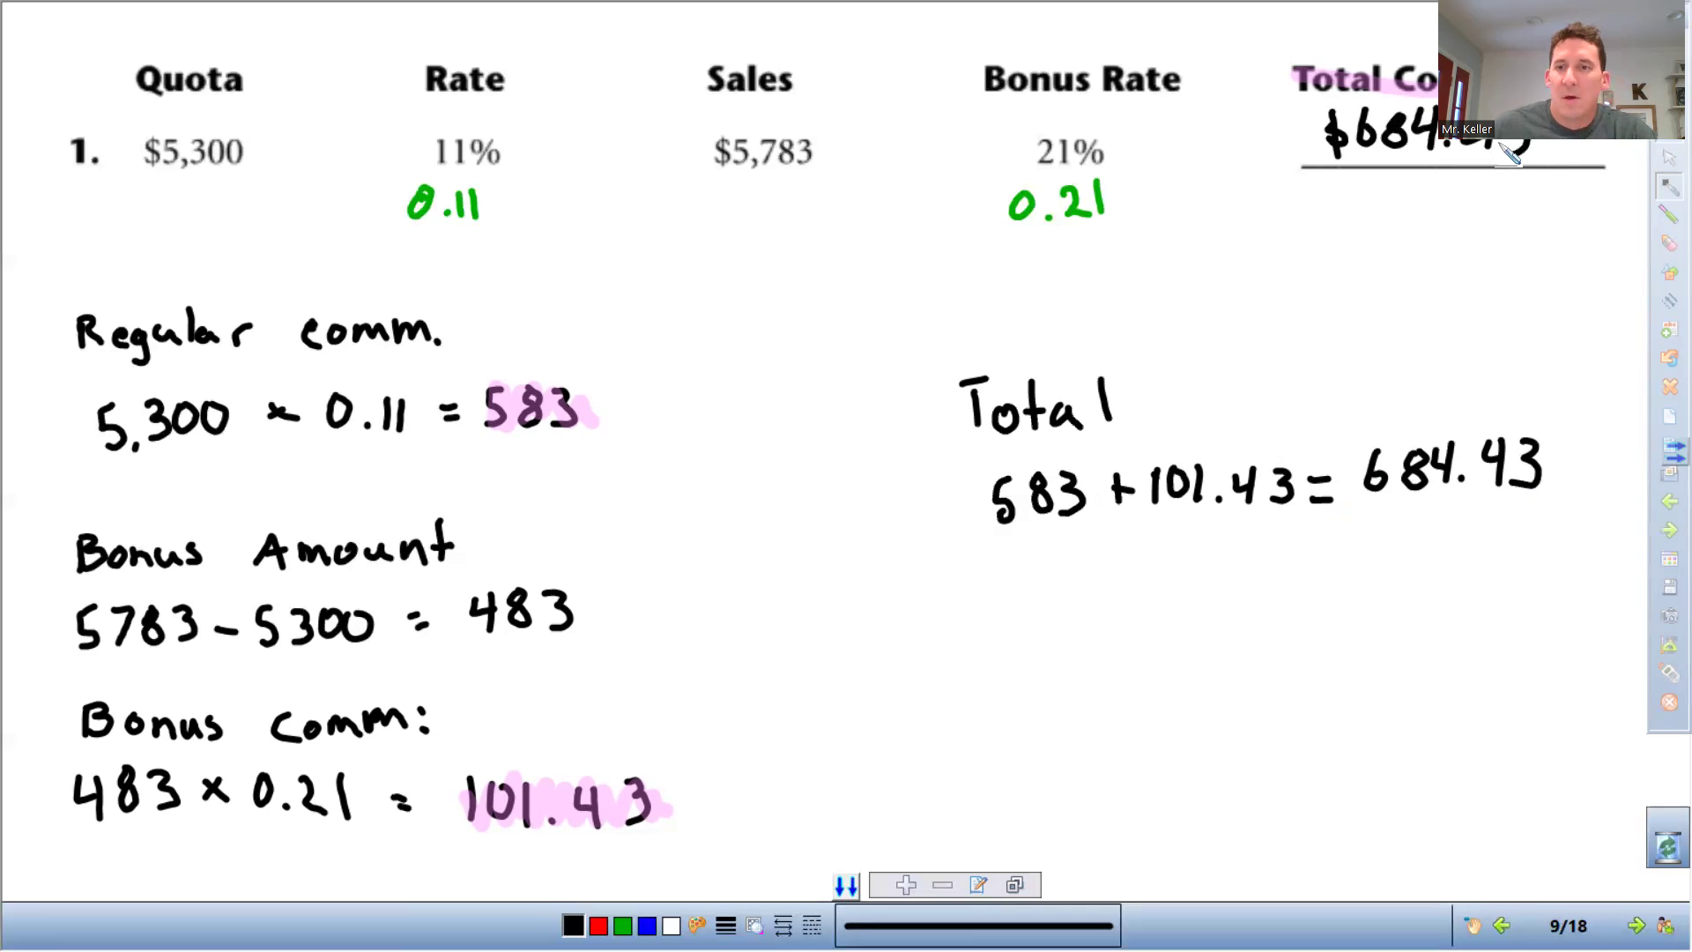
- On page 10's problem 2, write 0.06 and 0.17 in green under the 6% and 17% rates
click(1668, 533)
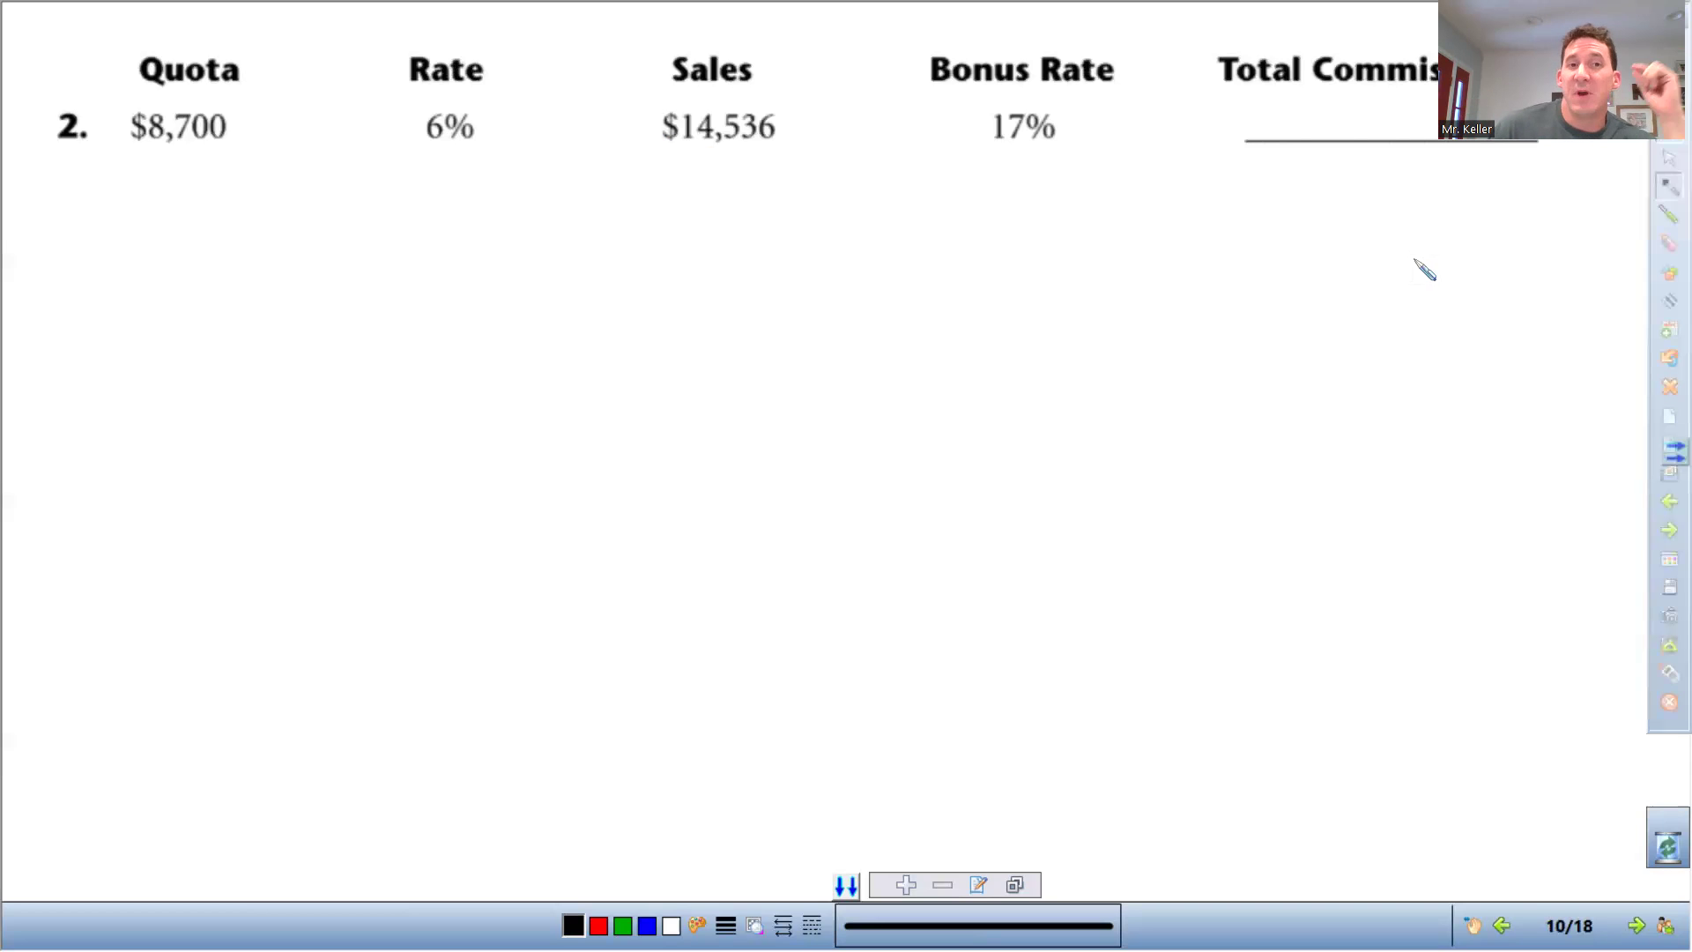
click(622, 926)
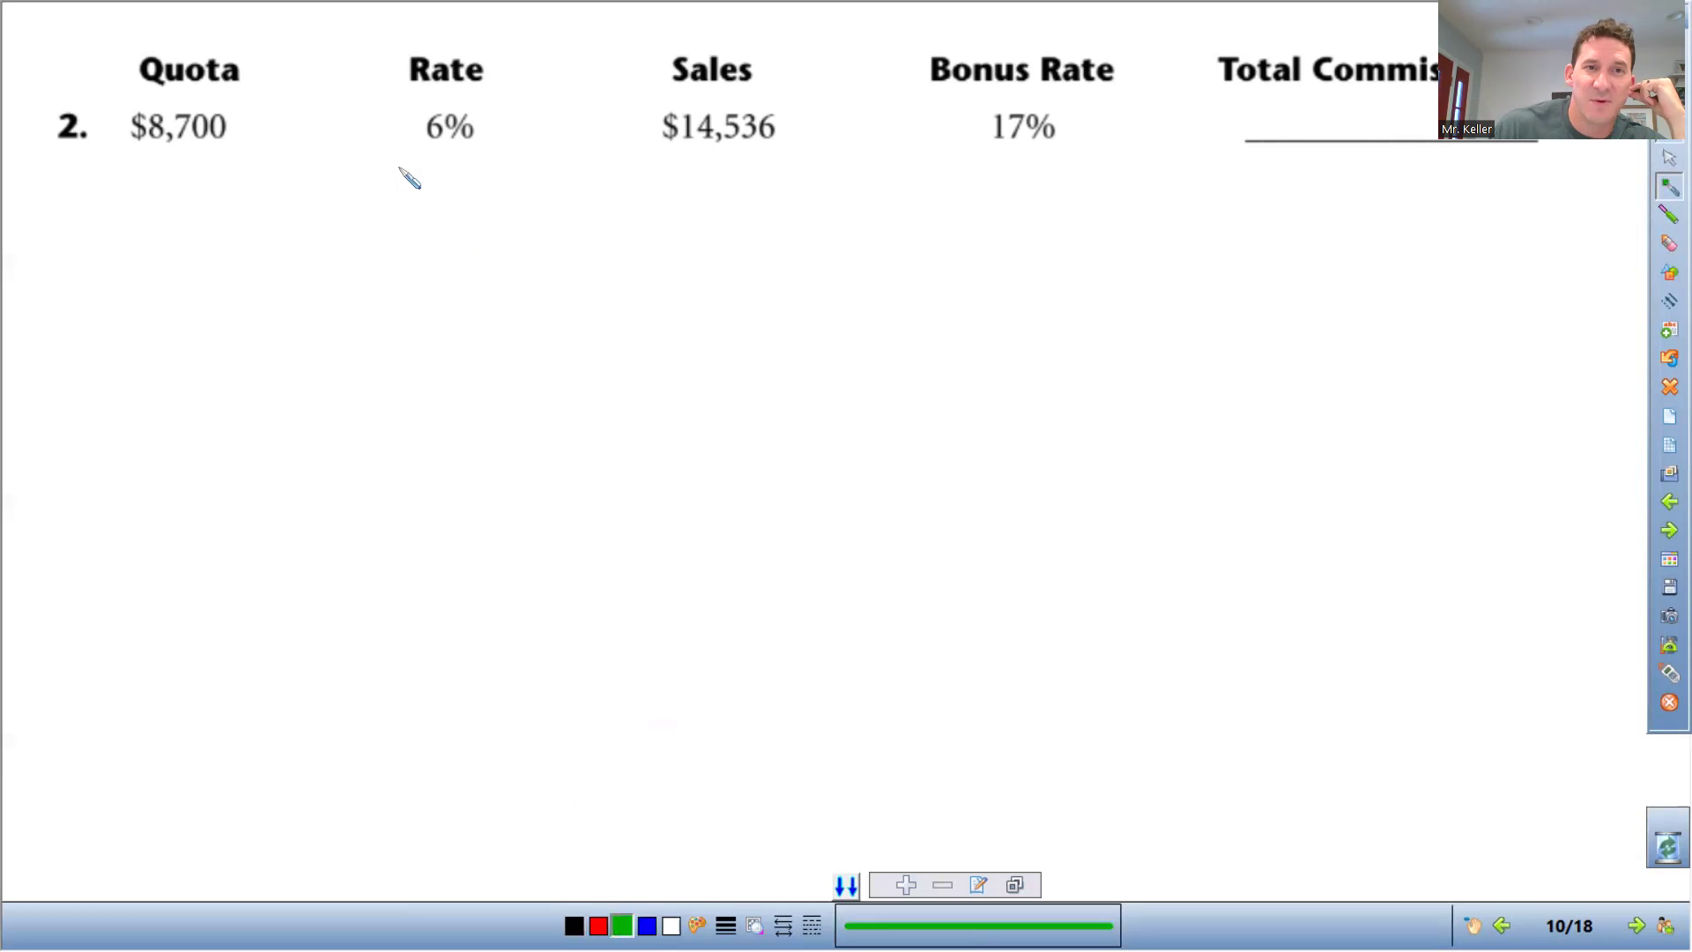
mouse_move(399, 168)
mouse_down()
mouse_move(393, 194)
mouse_move(402, 171)
mouse_move(458, 171)
mouse_move(476, 190)
mouse_up()
click(414, 195)
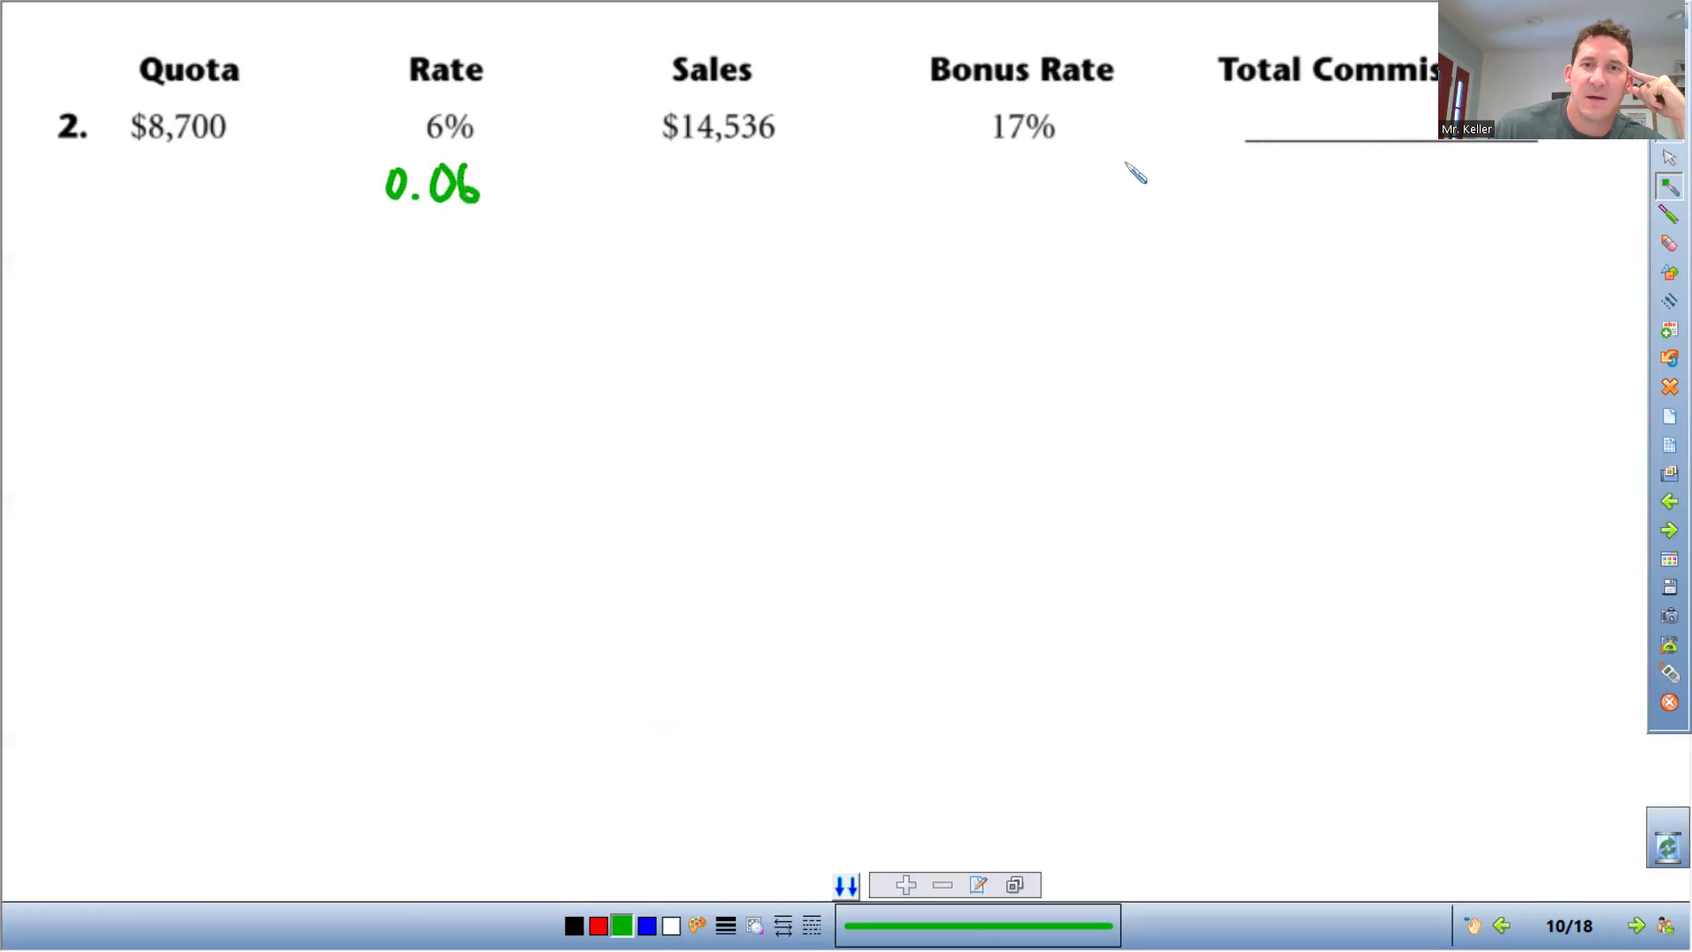
mouse_move(970, 175)
mouse_down()
mouse_move(963, 203)
mouse_move(973, 176)
mouse_move(1033, 209)
mouse_up()
click(994, 201)
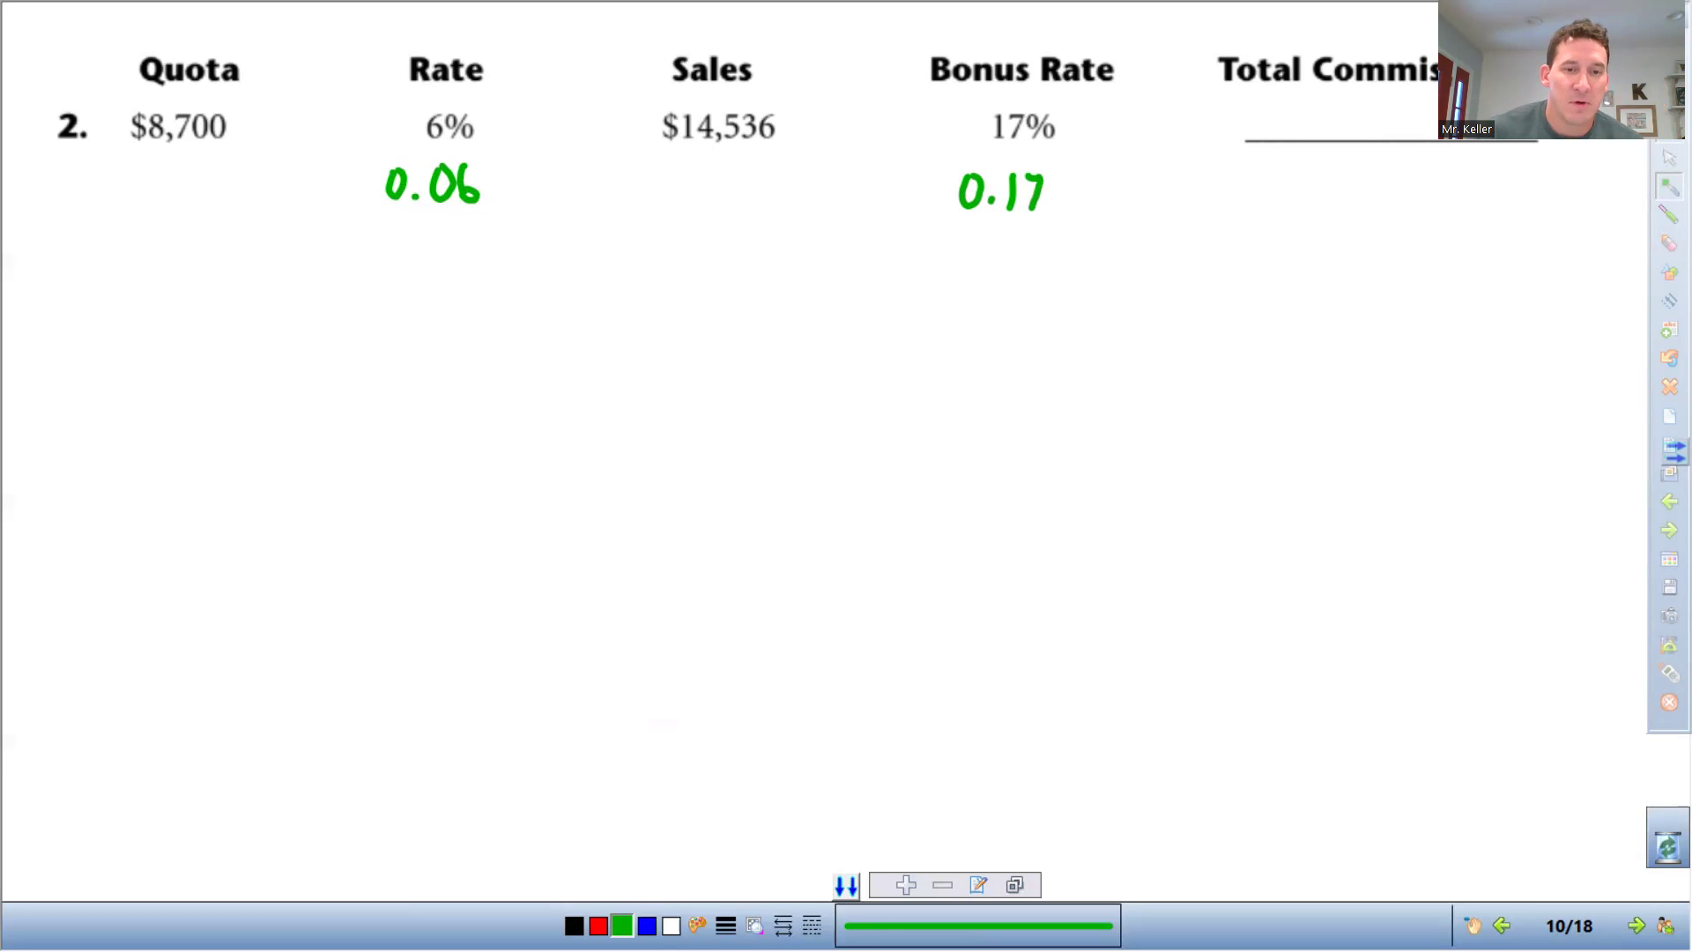
- Switch to black ink and begin the 'Regular Comm:' heading
click(574, 926)
mouse_move(75, 337)
mouse_down()
mouse_move(67, 326)
mouse_move(111, 369)
mouse_up()
mouse_move(125, 344)
mouse_down()
mouse_move(111, 374)
mouse_move(230, 335)
mouse_up()
mouse_move(304, 328)
mouse_down()
mouse_move(288, 332)
mouse_move(393, 355)
mouse_up()
- Finish 'Regular Comm:', write 8700 × 0.06 = 522 beneath it, and begin 'Bonus' below
click(409, 328)
click(409, 358)
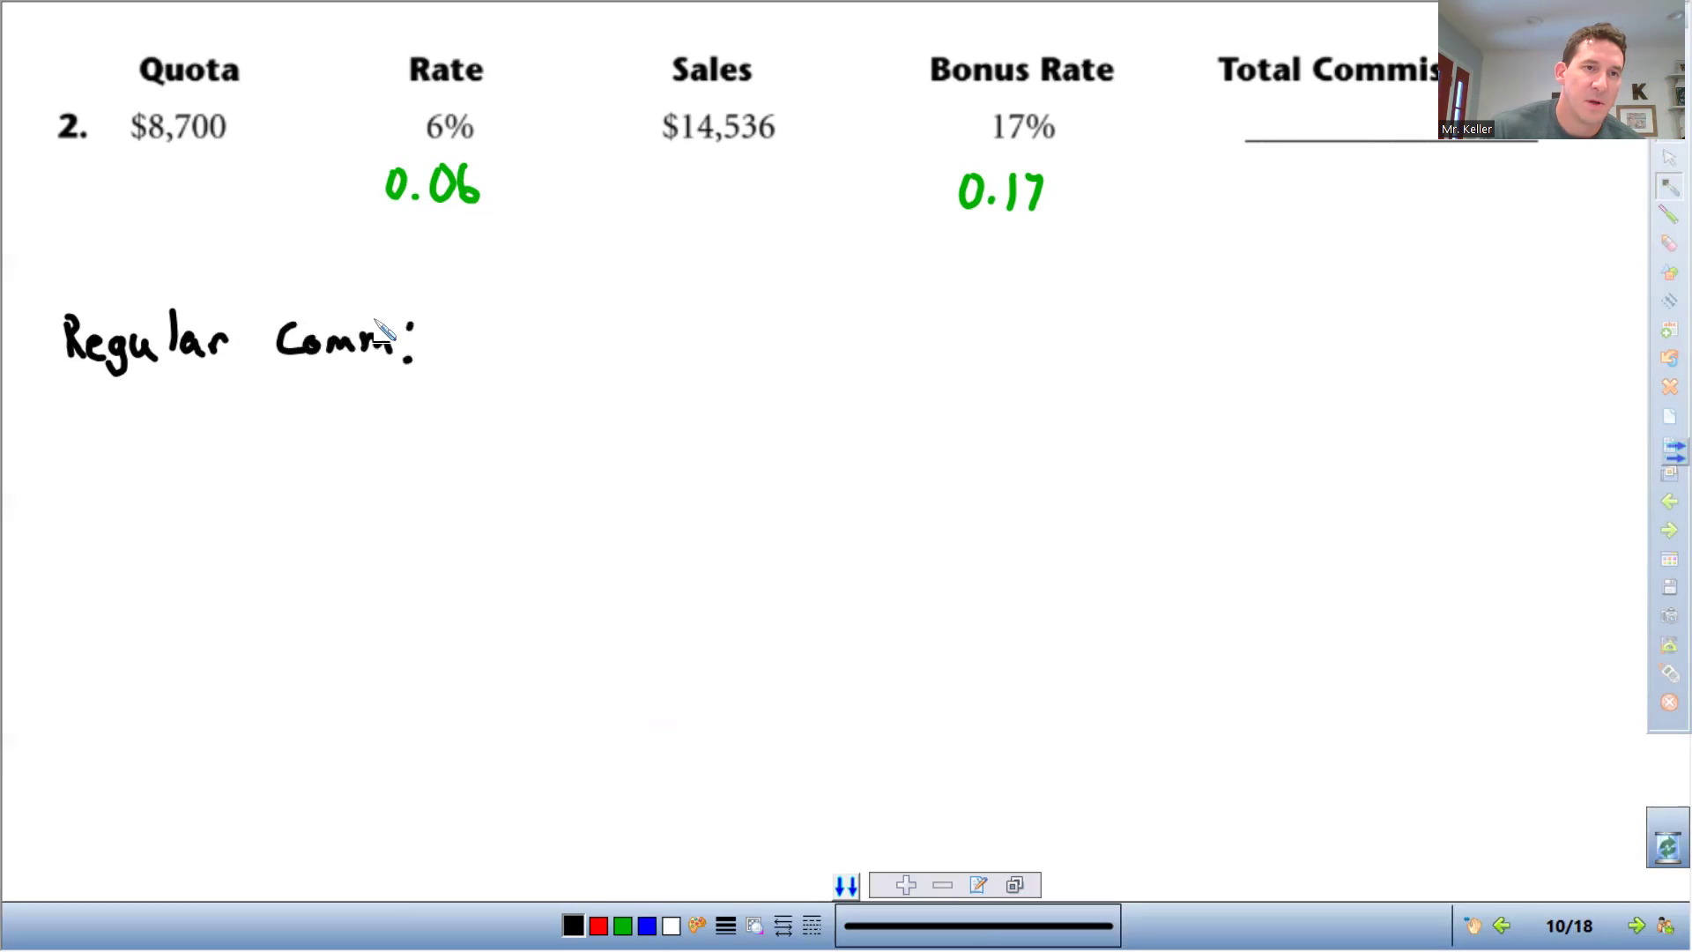
mouse_move(74, 410)
mouse_down()
mouse_move(150, 439)
mouse_move(179, 421)
mouse_move(167, 410)
mouse_move(217, 431)
mouse_up()
mouse_move(216, 414)
mouse_down()
mouse_move(271, 443)
mouse_move(276, 413)
mouse_move(323, 441)
mouse_move(339, 414)
mouse_move(358, 438)
mouse_move(424, 425)
mouse_up()
click(314, 436)
drag(404, 438, 424, 438)
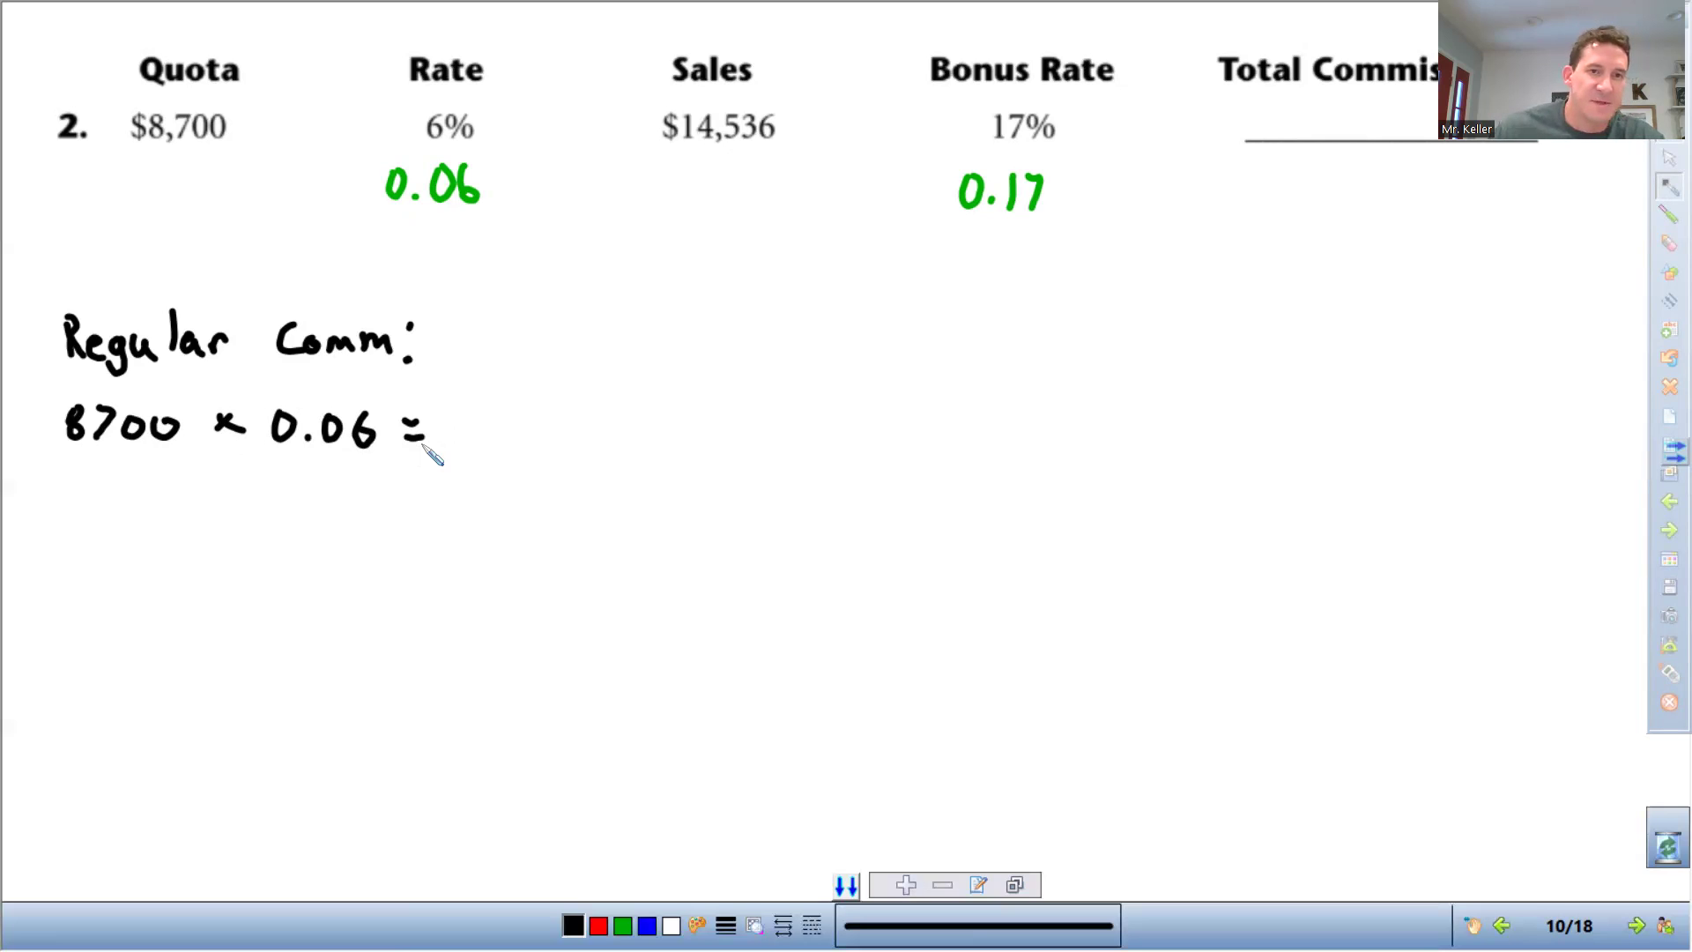
mouse_move(470, 421)
mouse_down()
mouse_move(457, 441)
mouse_move(553, 445)
mouse_up()
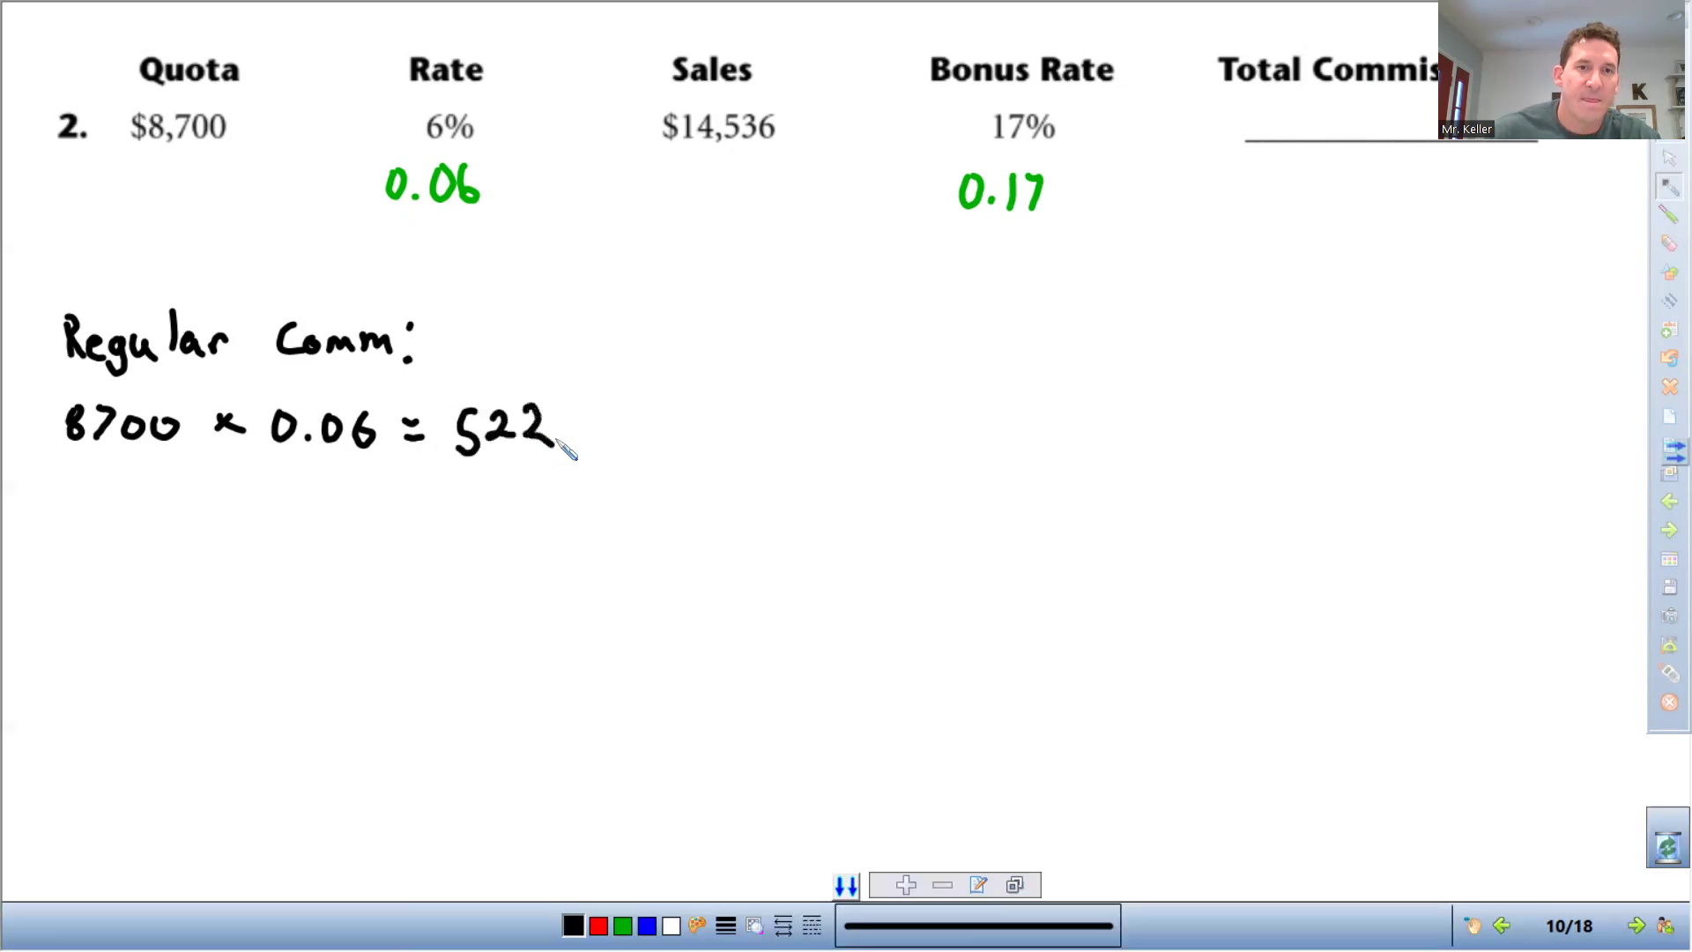
mouse_move(61, 544)
mouse_down()
mouse_move(64, 586)
mouse_move(81, 561)
mouse_move(176, 557)
mouse_move(163, 576)
mouse_up()
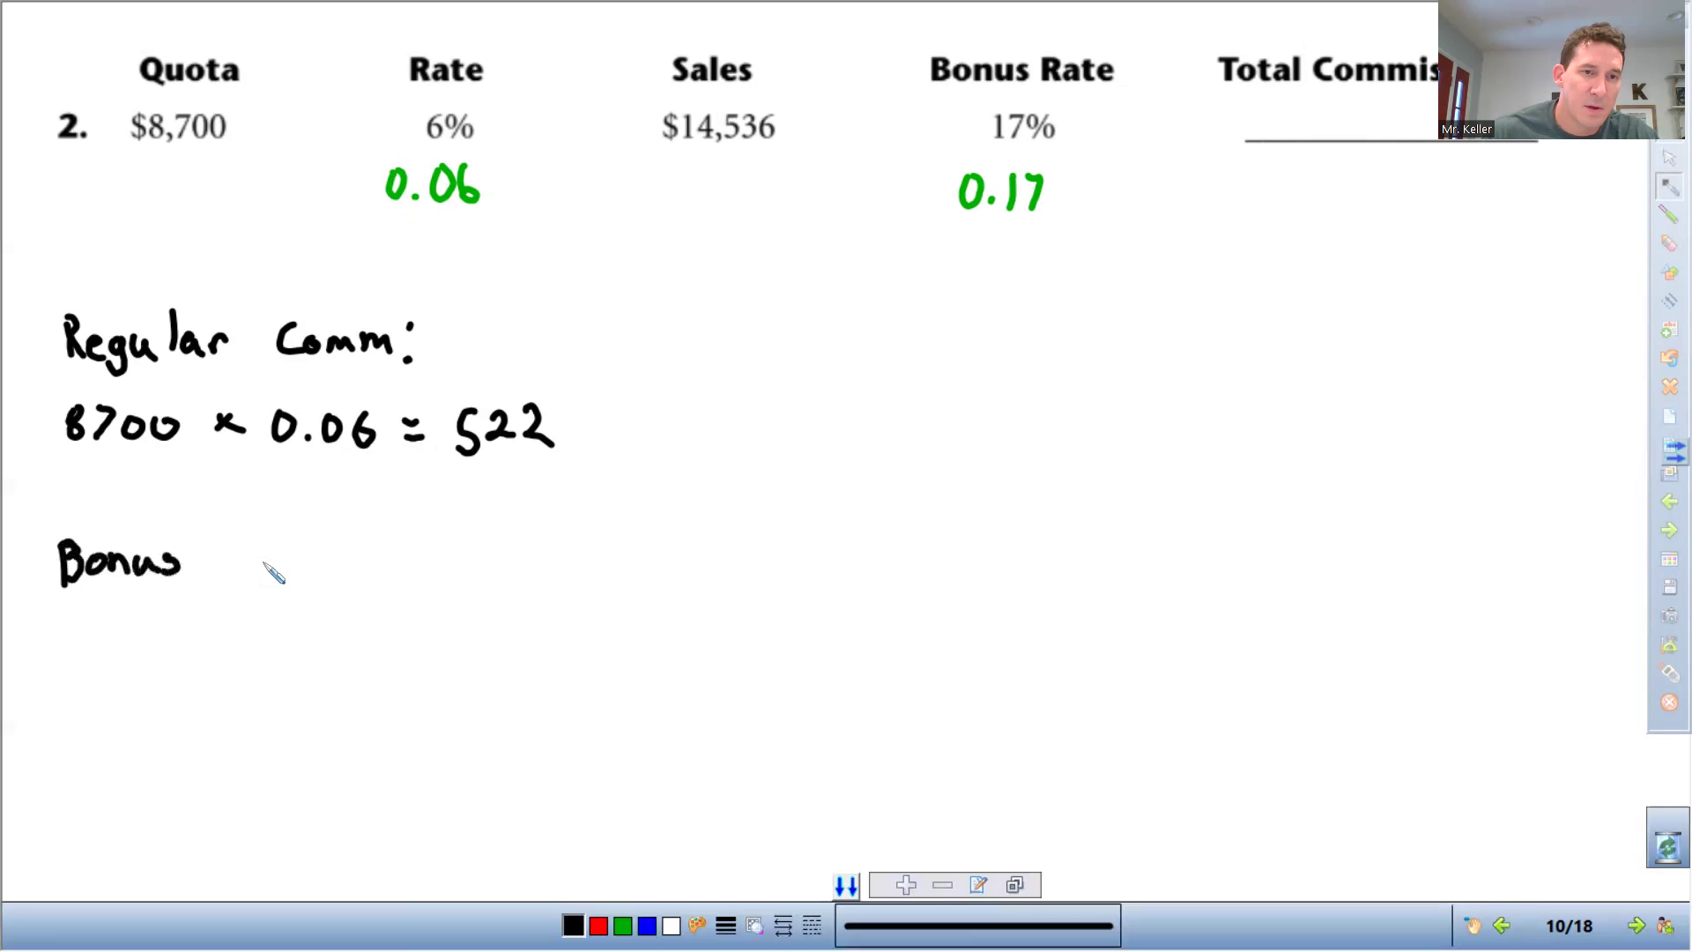
- Complete the 'Bonus Amount:' heading
mouse_move(268, 581)
mouse_down()
mouse_move(282, 525)
mouse_move(302, 564)
mouse_up()
mouse_move(274, 554)
mouse_down()
mouse_move(424, 553)
mouse_move(434, 532)
mouse_up()
click(452, 533)
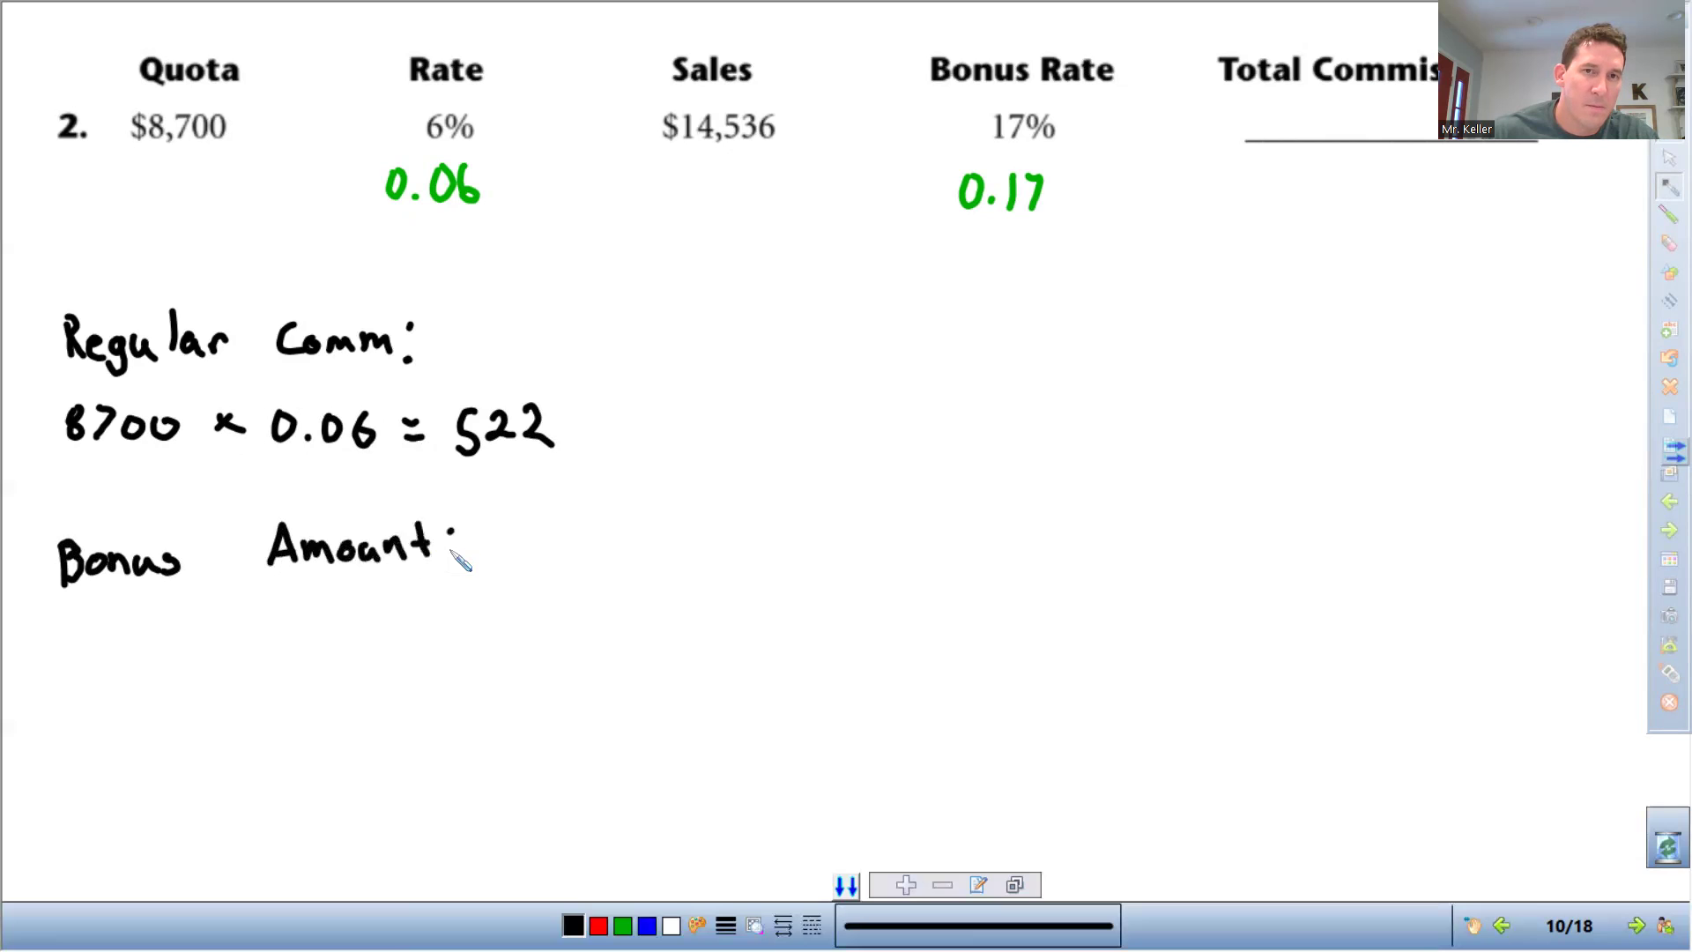
click(451, 558)
- Write 14536 − 8700 = 5836, then the 'Bonus Comm:' heading below
drag(65, 627, 62, 658)
mouse_move(85, 622)
mouse_down()
mouse_move(106, 643)
mouse_move(95, 654)
mouse_up()
mouse_move(128, 617)
mouse_down()
mouse_move(141, 639)
mouse_move(121, 651)
mouse_move(317, 635)
mouse_move(319, 614)
mouse_move(335, 638)
mouse_move(372, 606)
mouse_move(455, 618)
mouse_up()
click(248, 628)
drag(446, 625, 455, 625)
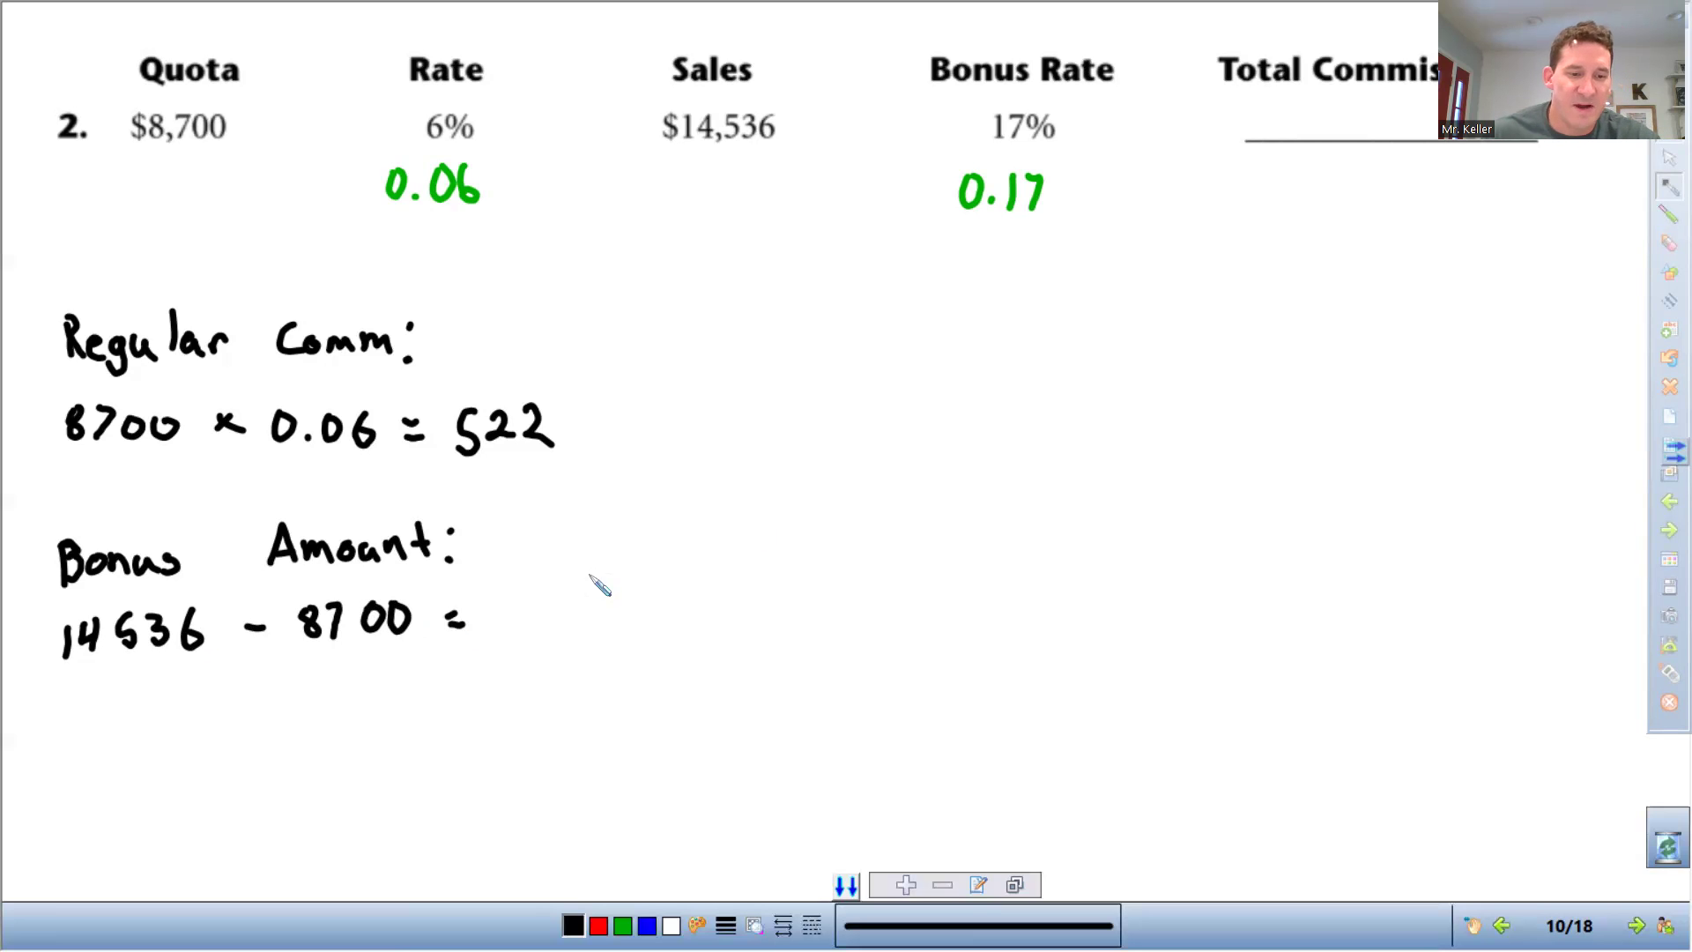
mouse_move(513, 595)
mouse_down()
mouse_move(507, 635)
mouse_move(606, 611)
mouse_move(589, 646)
mouse_up()
drag(627, 586, 624, 628)
mouse_move(68, 715)
mouse_down()
mouse_move(67, 745)
mouse_move(76, 731)
mouse_move(79, 757)
mouse_move(113, 767)
mouse_move(133, 748)
mouse_move(314, 745)
mouse_move(445, 718)
mouse_move(434, 745)
mouse_up()
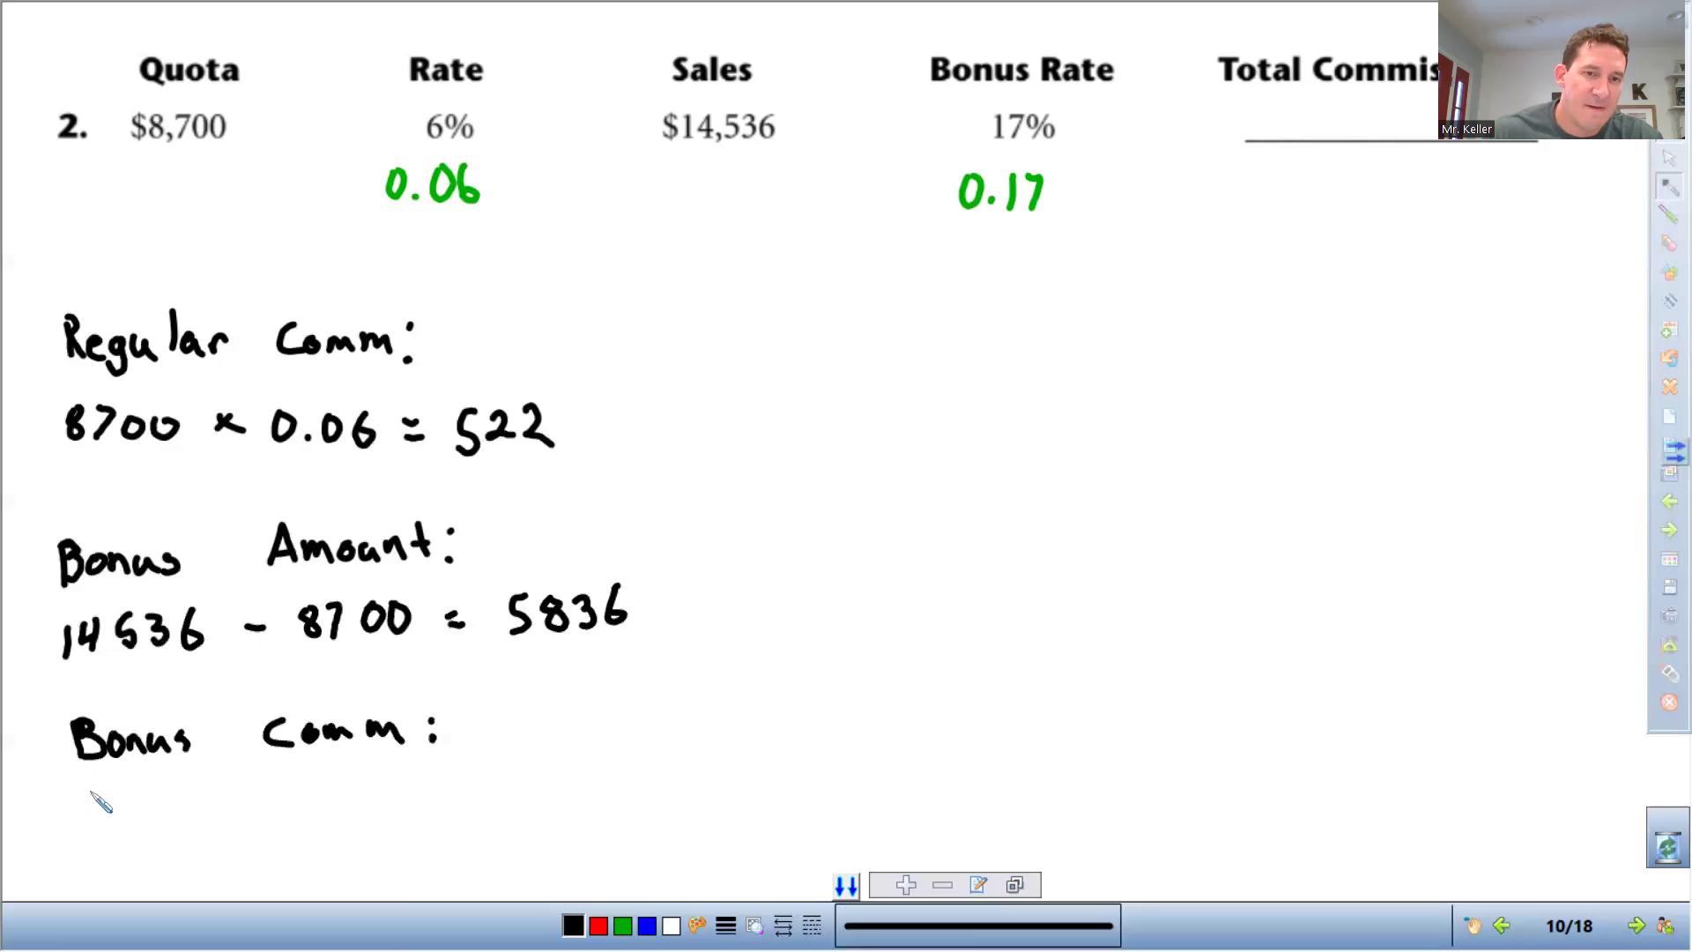
- Write 5836 × 0.17 = 992.12 under 'Bonus Comm:' and a Total heading on the right
mouse_move(109, 788)
mouse_down()
mouse_move(95, 829)
mouse_move(145, 789)
mouse_up()
mouse_move(163, 782)
mouse_down()
mouse_move(181, 801)
mouse_move(168, 824)
mouse_move(205, 824)
mouse_move(211, 806)
mouse_up()
mouse_move(239, 787)
mouse_down()
mouse_move(275, 811)
mouse_move(251, 815)
mouse_move(345, 807)
mouse_move(377, 778)
mouse_up()
click(326, 804)
mouse_move(378, 777)
mouse_down()
mouse_move(363, 807)
mouse_move(438, 790)
mouse_up()
drag(420, 800, 441, 801)
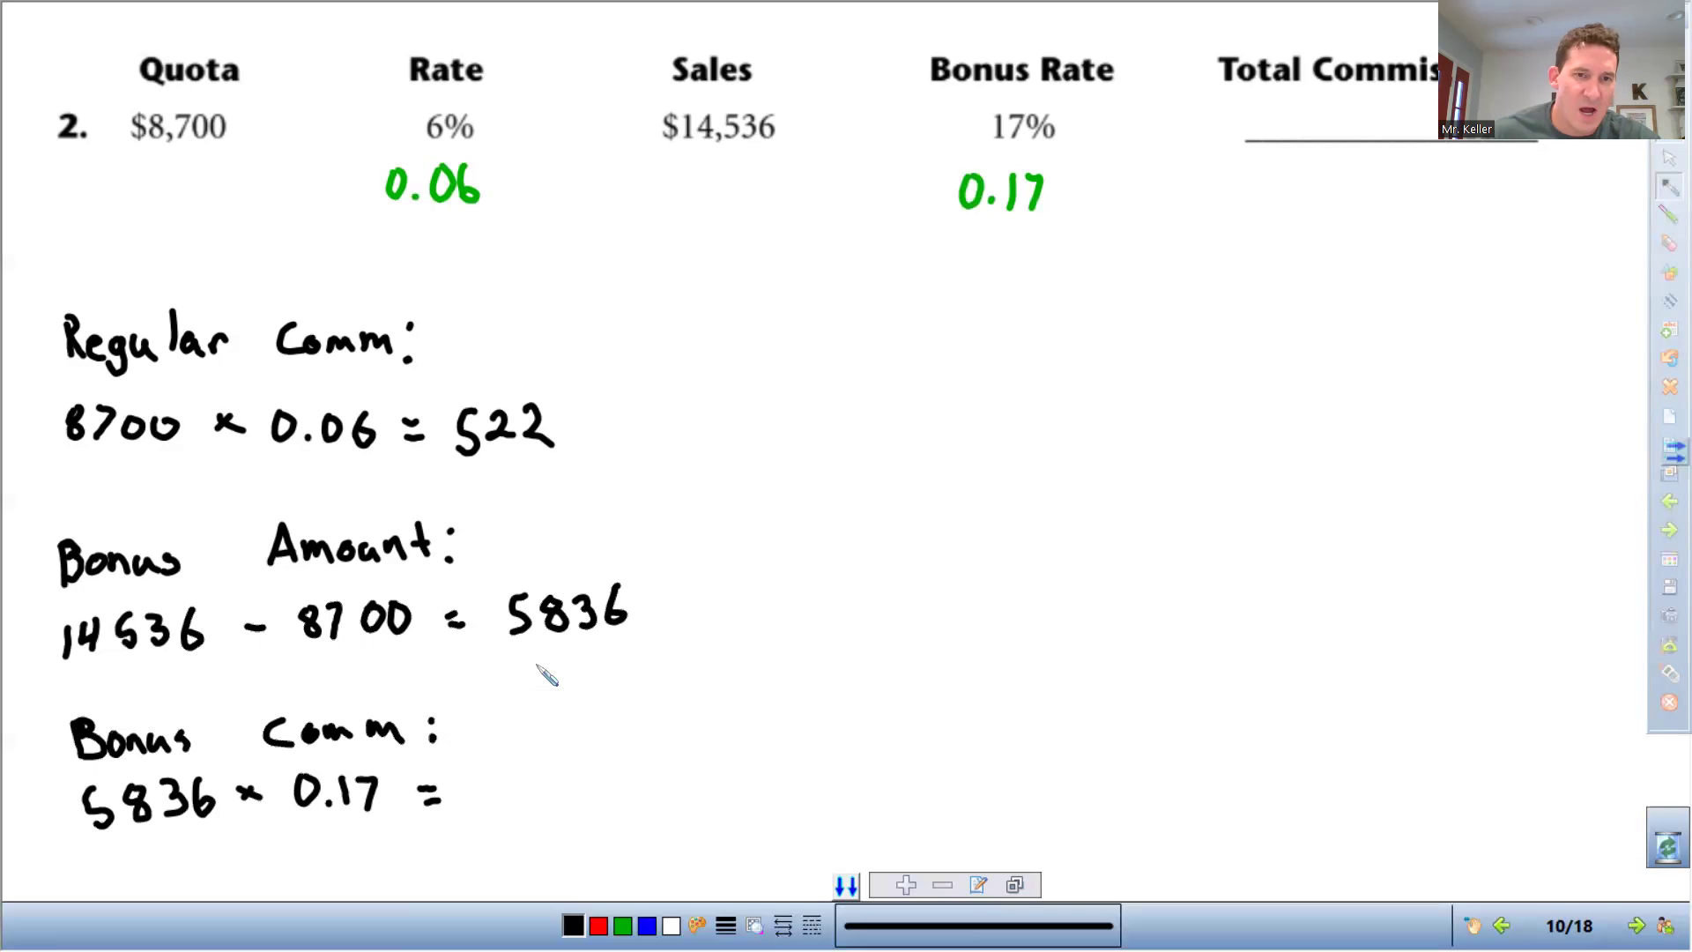
mouse_move(511, 775)
mouse_down()
mouse_move(502, 804)
mouse_move(537, 787)
mouse_move(547, 804)
mouse_move(687, 797)
mouse_up()
click(615, 794)
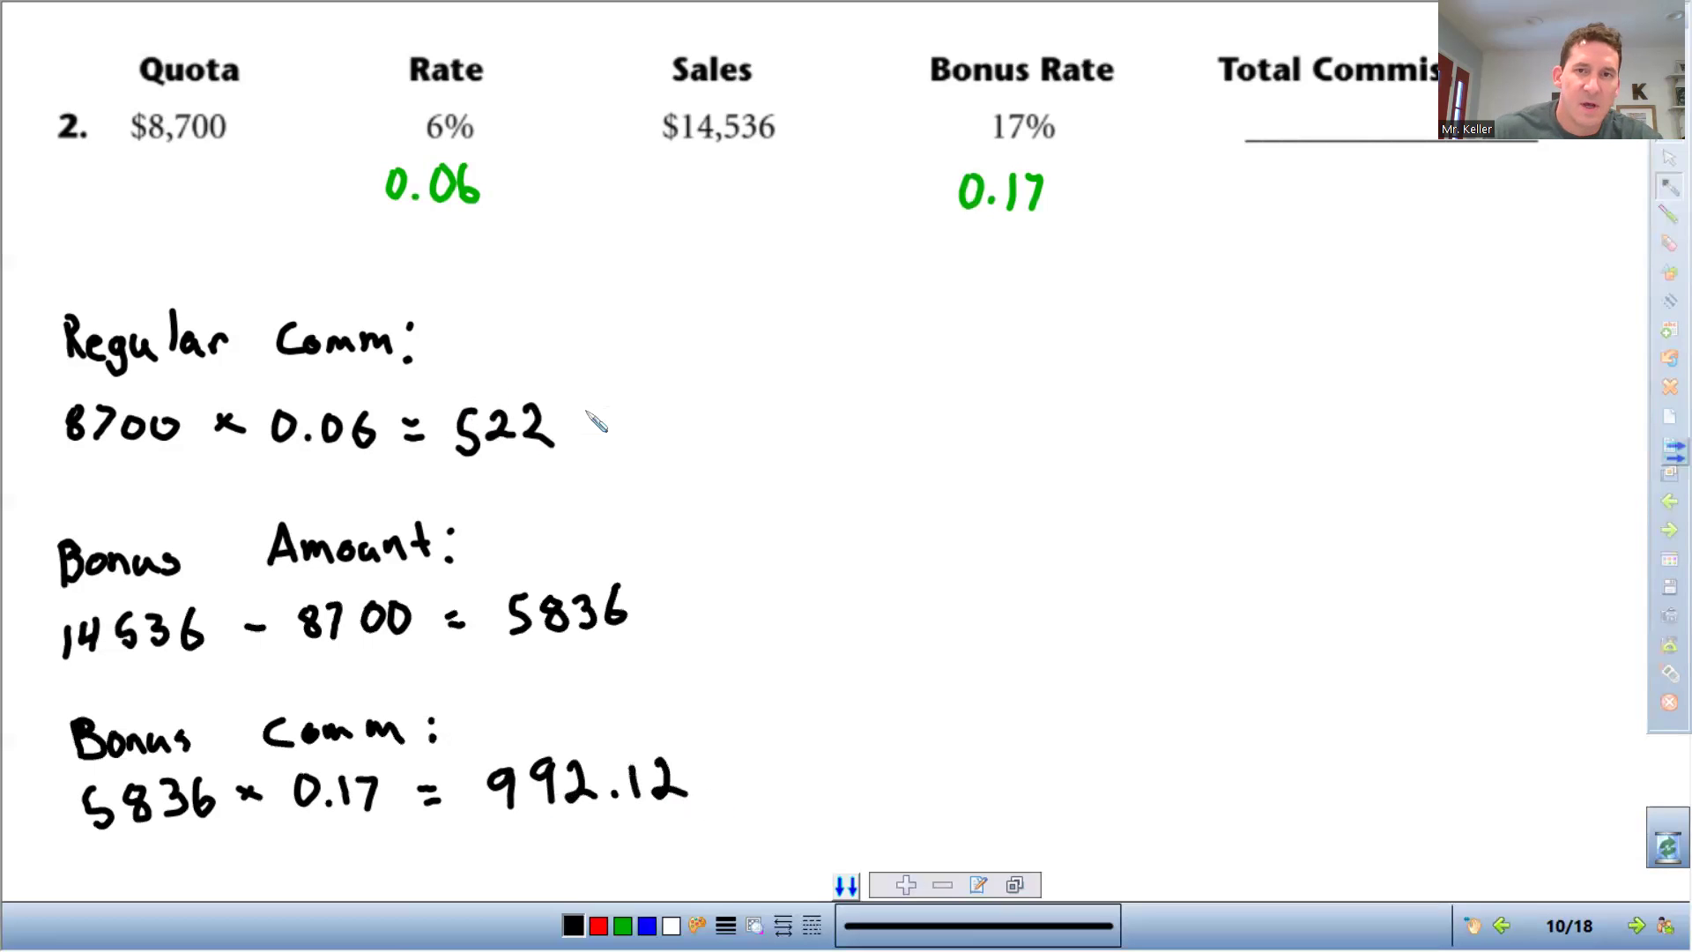
mouse_move(936, 378)
mouse_down()
mouse_move(947, 421)
mouse_move(980, 402)
mouse_move(1017, 414)
mouse_up()
drag(1003, 401, 1081, 413)
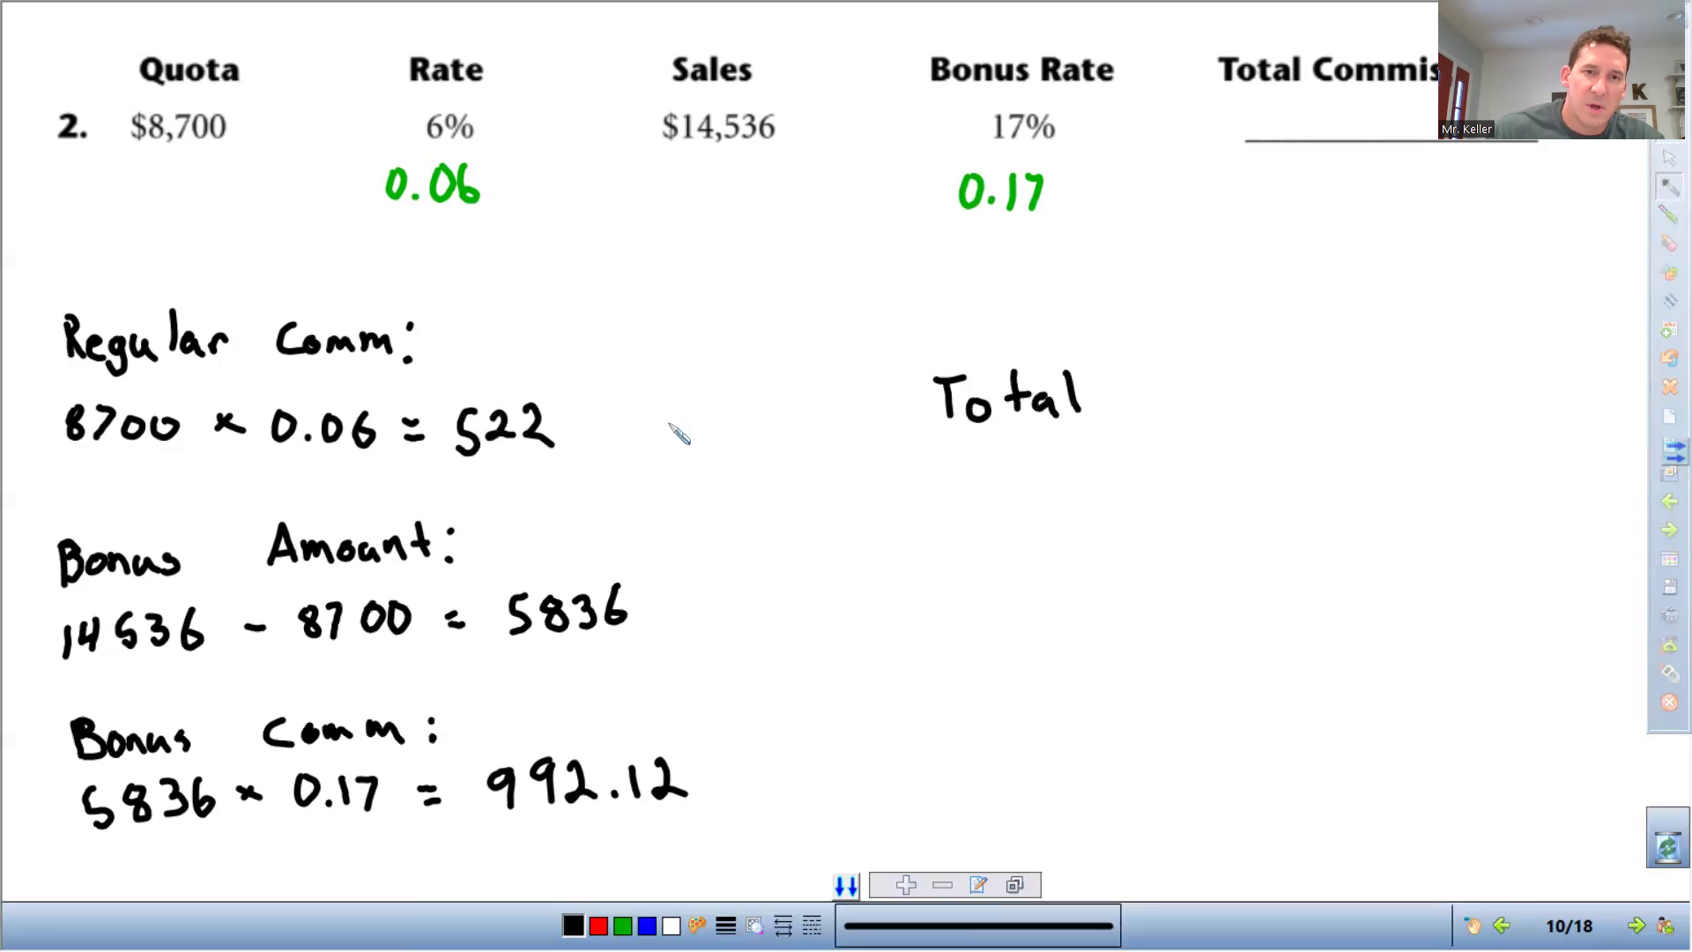
- Write the sum 522 + 992.12 = 1514.12 under Total
mouse_move(968, 475)
mouse_down()
mouse_move(970, 496)
mouse_move(1125, 473)
mouse_move(1183, 498)
mouse_move(1227, 476)
mouse_move(1231, 499)
mouse_move(1317, 483)
mouse_up()
click(1250, 488)
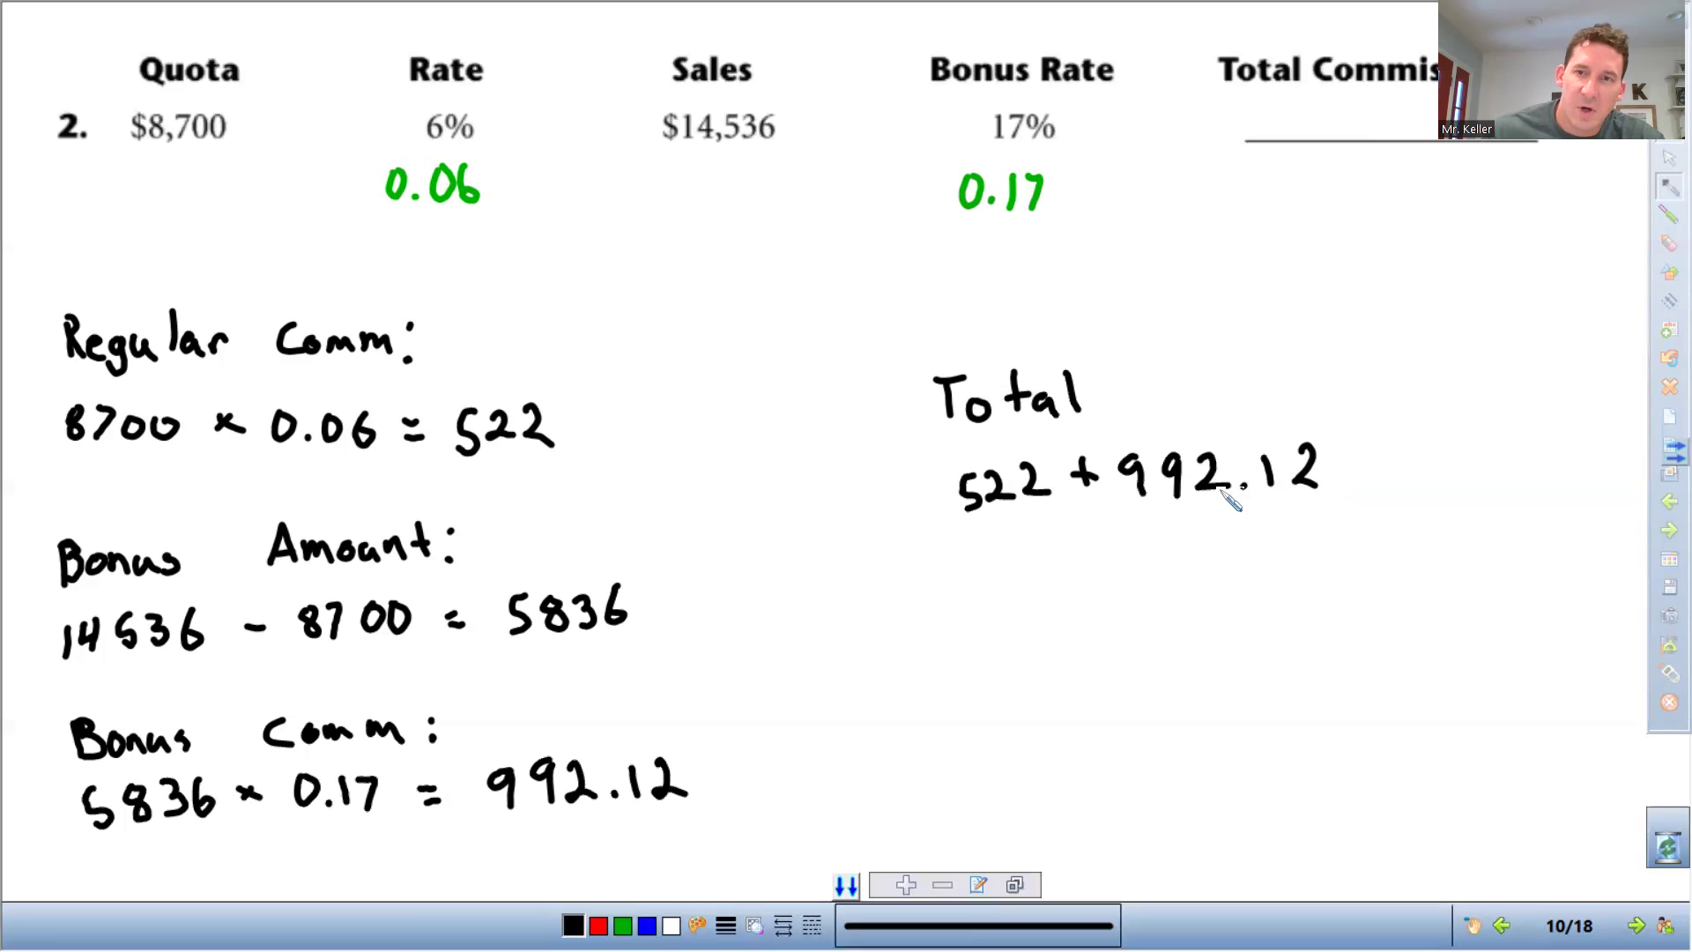
drag(1338, 466, 1354, 464)
mouse_move(1340, 477)
mouse_down()
mouse_move(1403, 477)
mouse_move(1425, 436)
mouse_move(1438, 479)
mouse_up()
mouse_move(1463, 432)
mouse_down()
mouse_move(1454, 460)
mouse_move(1488, 456)
mouse_up()
mouse_move(1478, 429)
mouse_down()
mouse_move(1473, 476)
mouse_move(1523, 473)
mouse_up()
click(1504, 466)
mouse_move(1543, 434)
mouse_down()
mouse_move(1543, 465)
mouse_move(1574, 463)
mouse_up()
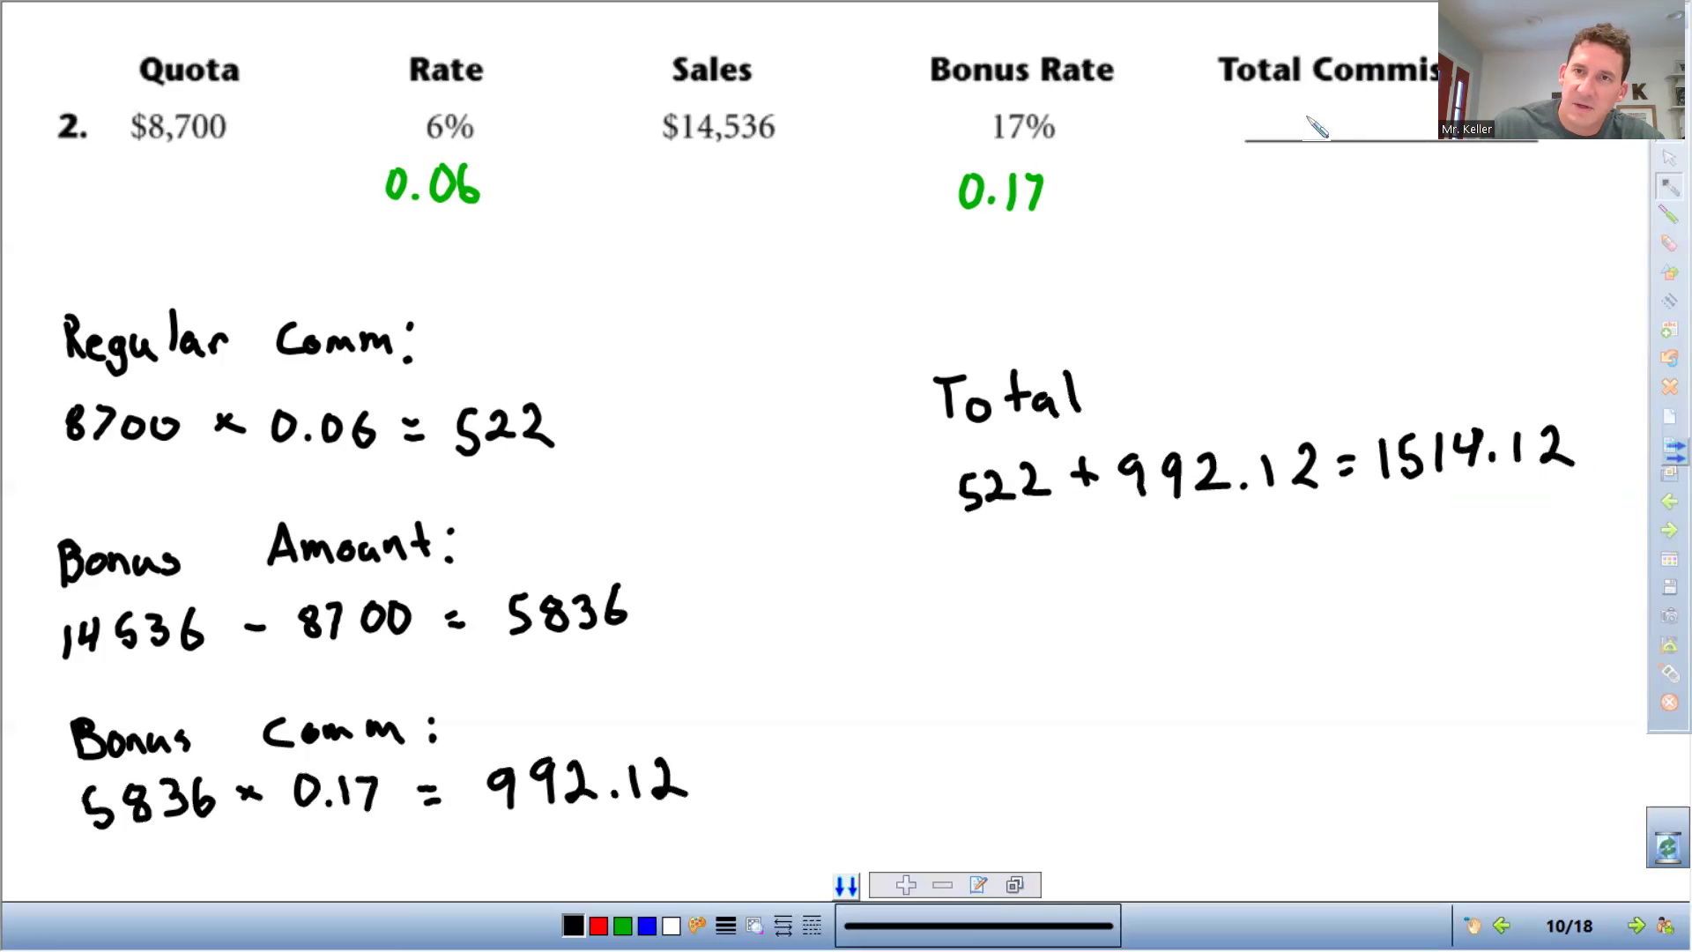
- Write $1514.12 on problem 2's Total Commission answer line
mouse_move(1282, 99)
mouse_down()
mouse_move(1270, 141)
mouse_move(1319, 134)
mouse_move(1331, 95)
mouse_up()
mouse_move(1340, 93)
mouse_down()
mouse_move(1337, 134)
mouse_move(1373, 98)
mouse_move(1365, 134)
mouse_move(1416, 133)
mouse_up()
click(1392, 129)
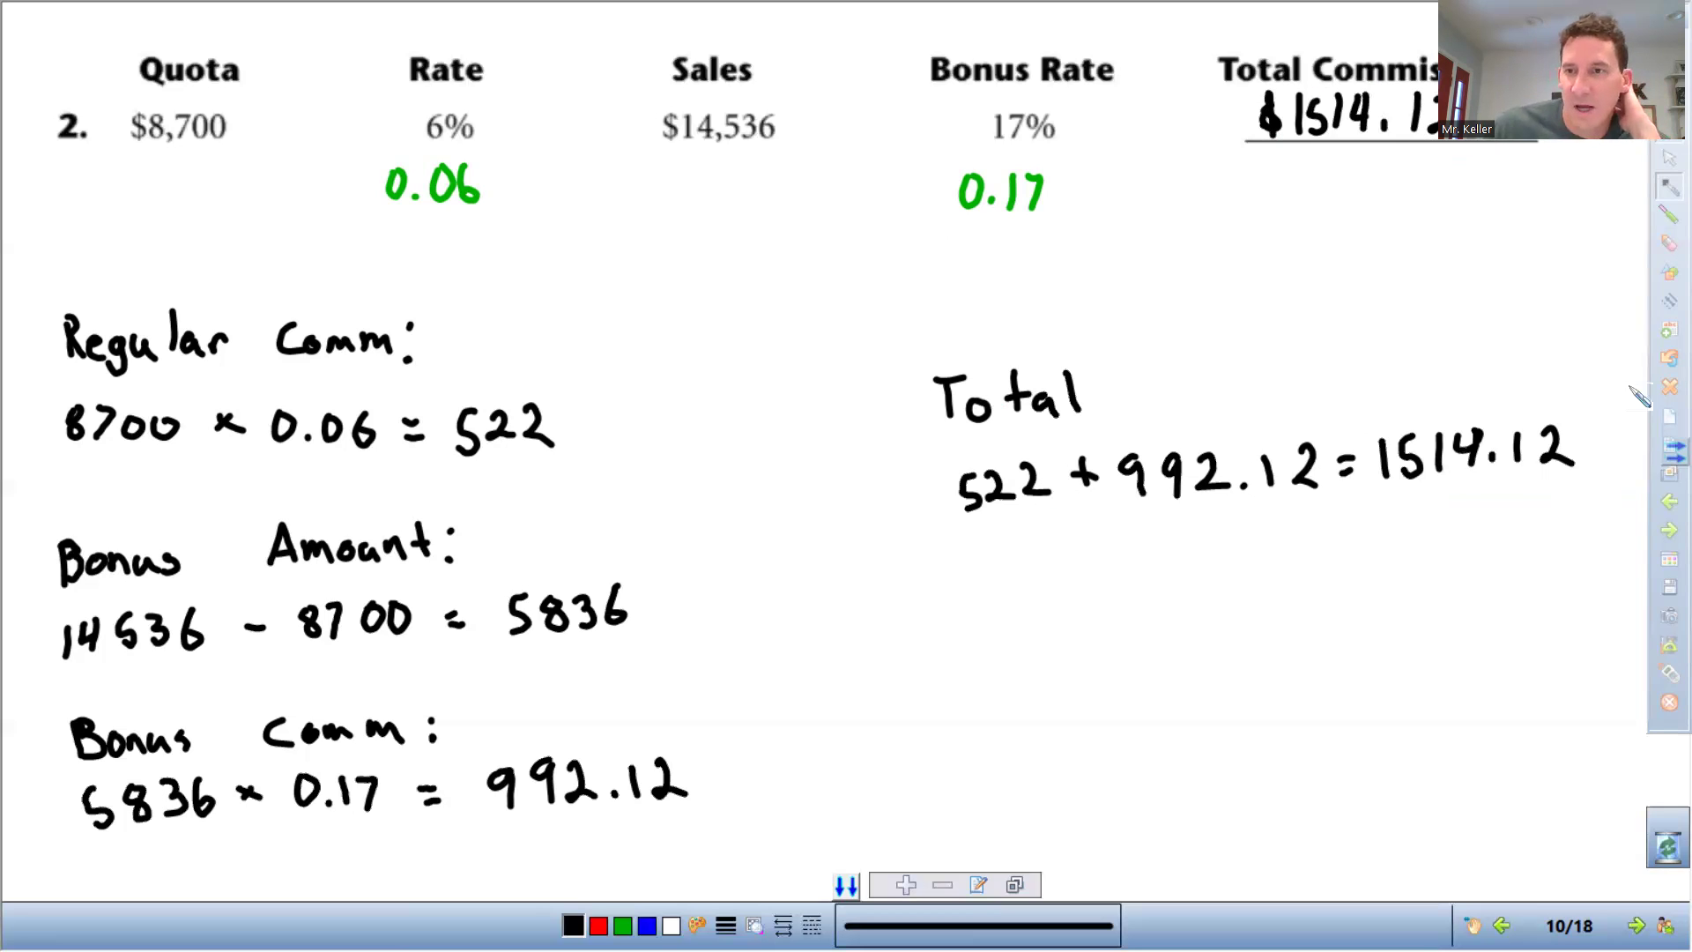
- On page 11, write 0.02 in green ink beneath problem 1's 2% rate, then return to black ink
click(1668, 530)
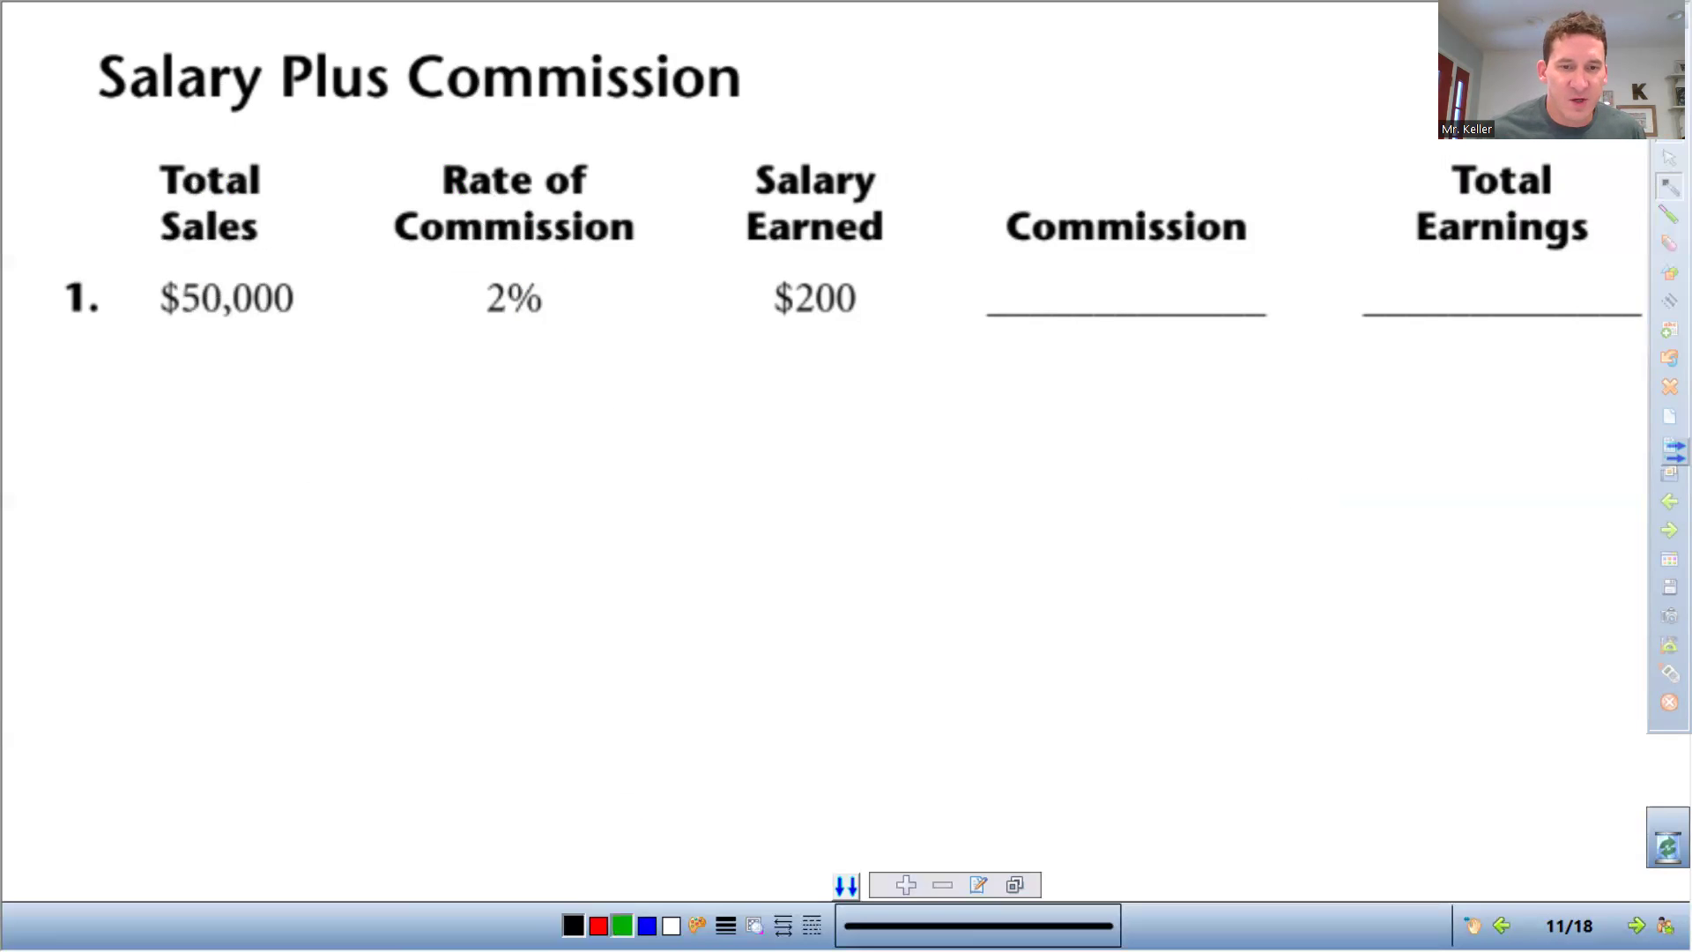
click(621, 926)
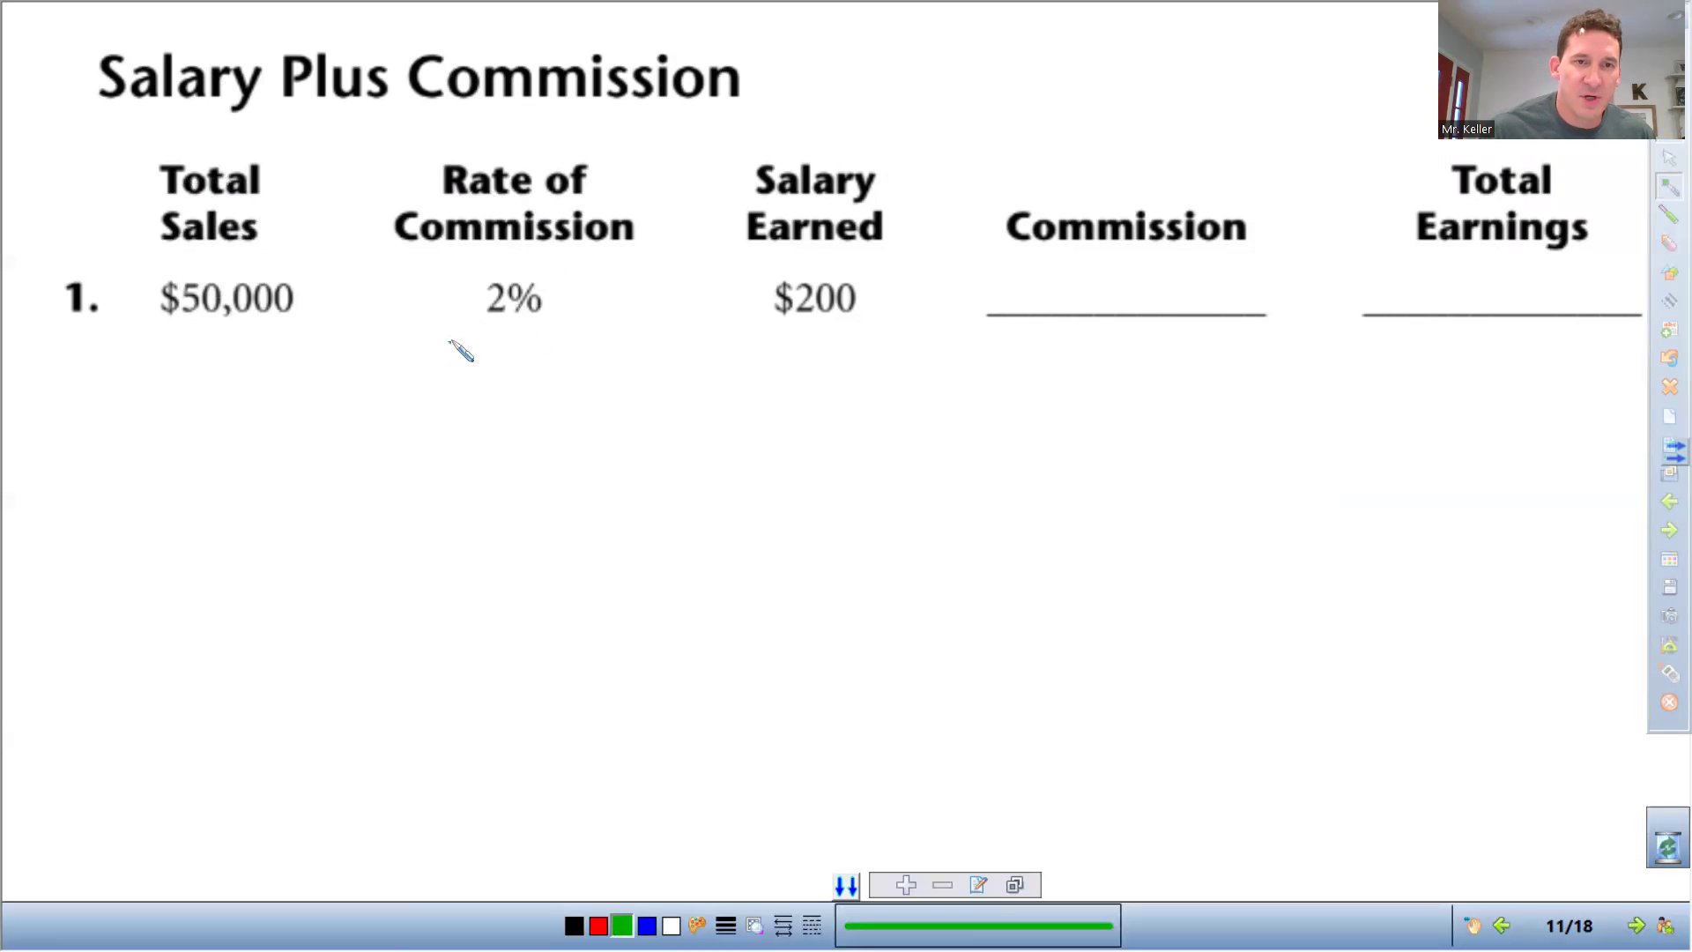
mouse_move(450, 342)
mouse_down()
mouse_move(460, 367)
mouse_move(455, 333)
mouse_move(510, 336)
mouse_move(541, 376)
mouse_move(564, 375)
mouse_up()
click(481, 367)
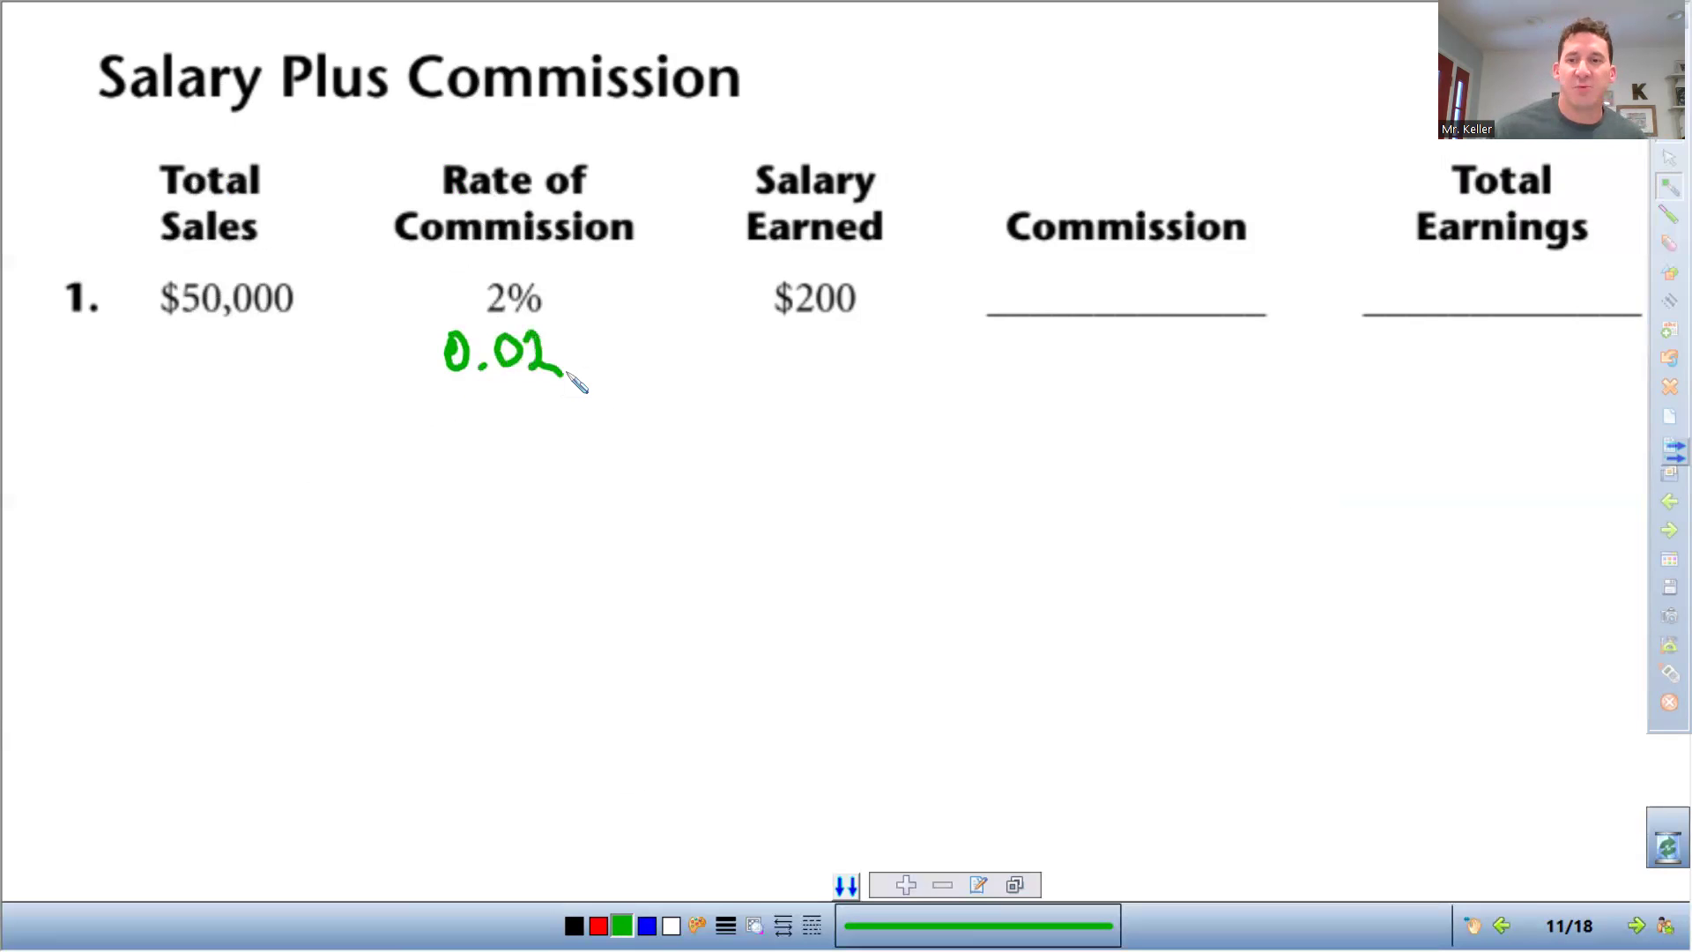
click(574, 926)
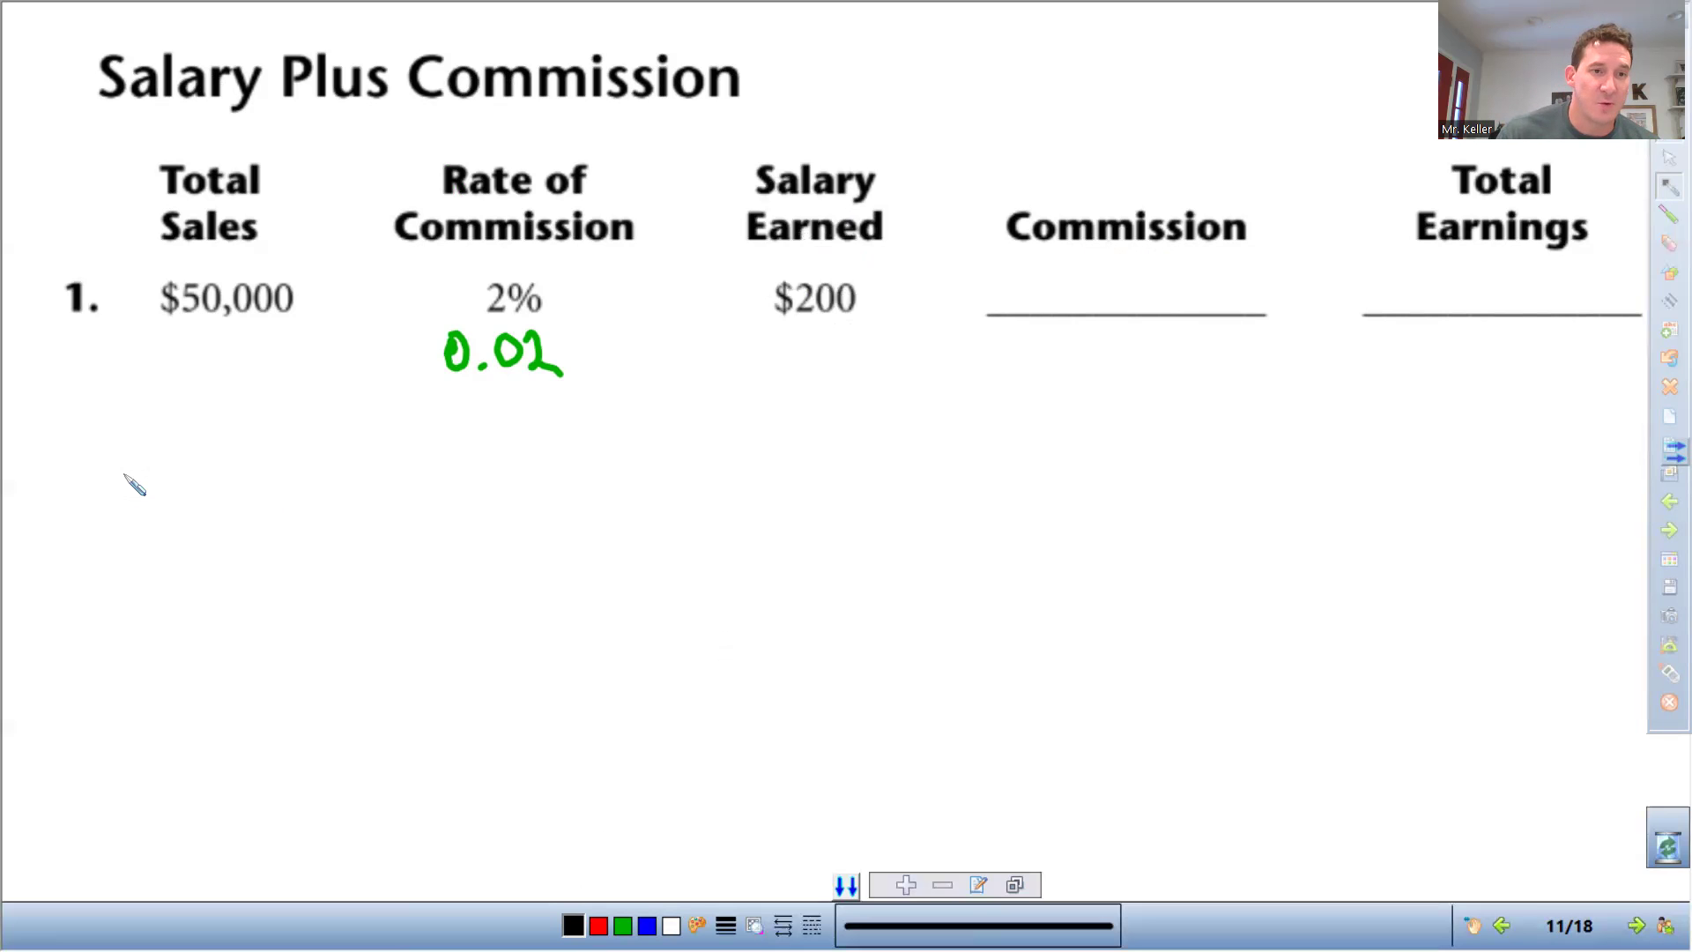
- Write 'Comm:' and 50000 × 0.02 = 1000 below the table, and begin $1000 on the Commission line
mouse_move(141, 464)
mouse_down()
mouse_move(125, 493)
mouse_move(247, 478)
mouse_move(230, 486)
mouse_up()
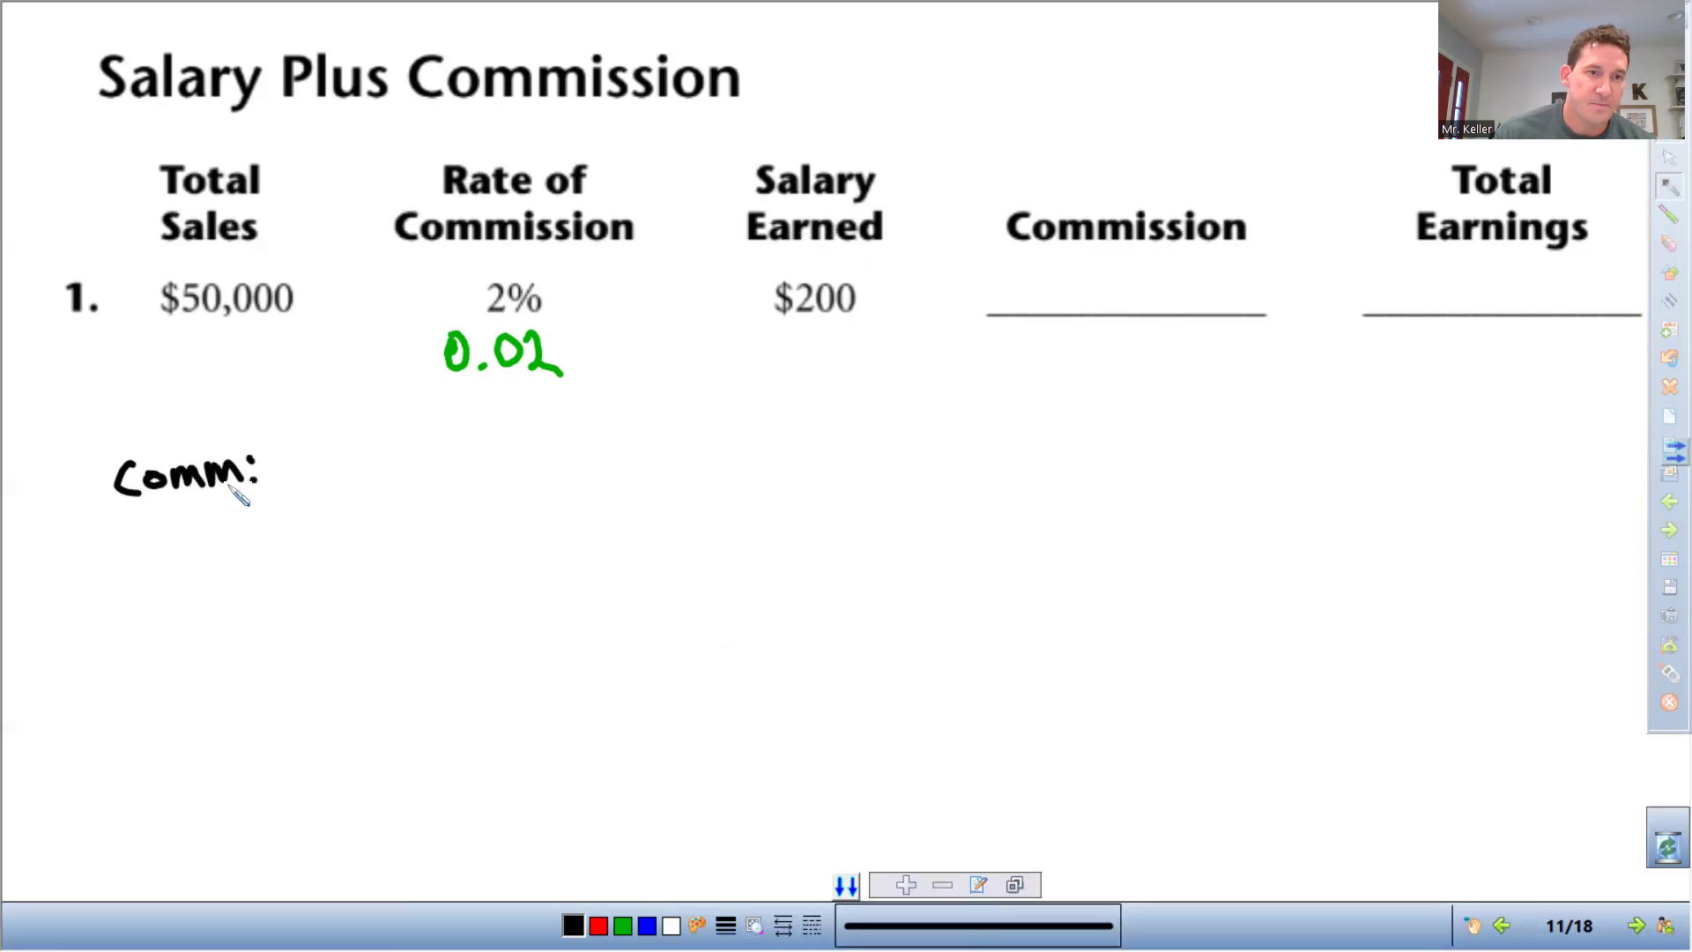
mouse_move(117, 536)
mouse_down()
mouse_move(115, 564)
mouse_move(181, 538)
mouse_move(301, 539)
mouse_move(287, 554)
mouse_up()
mouse_move(287, 534)
mouse_down()
mouse_move(427, 552)
mouse_move(426, 566)
mouse_up()
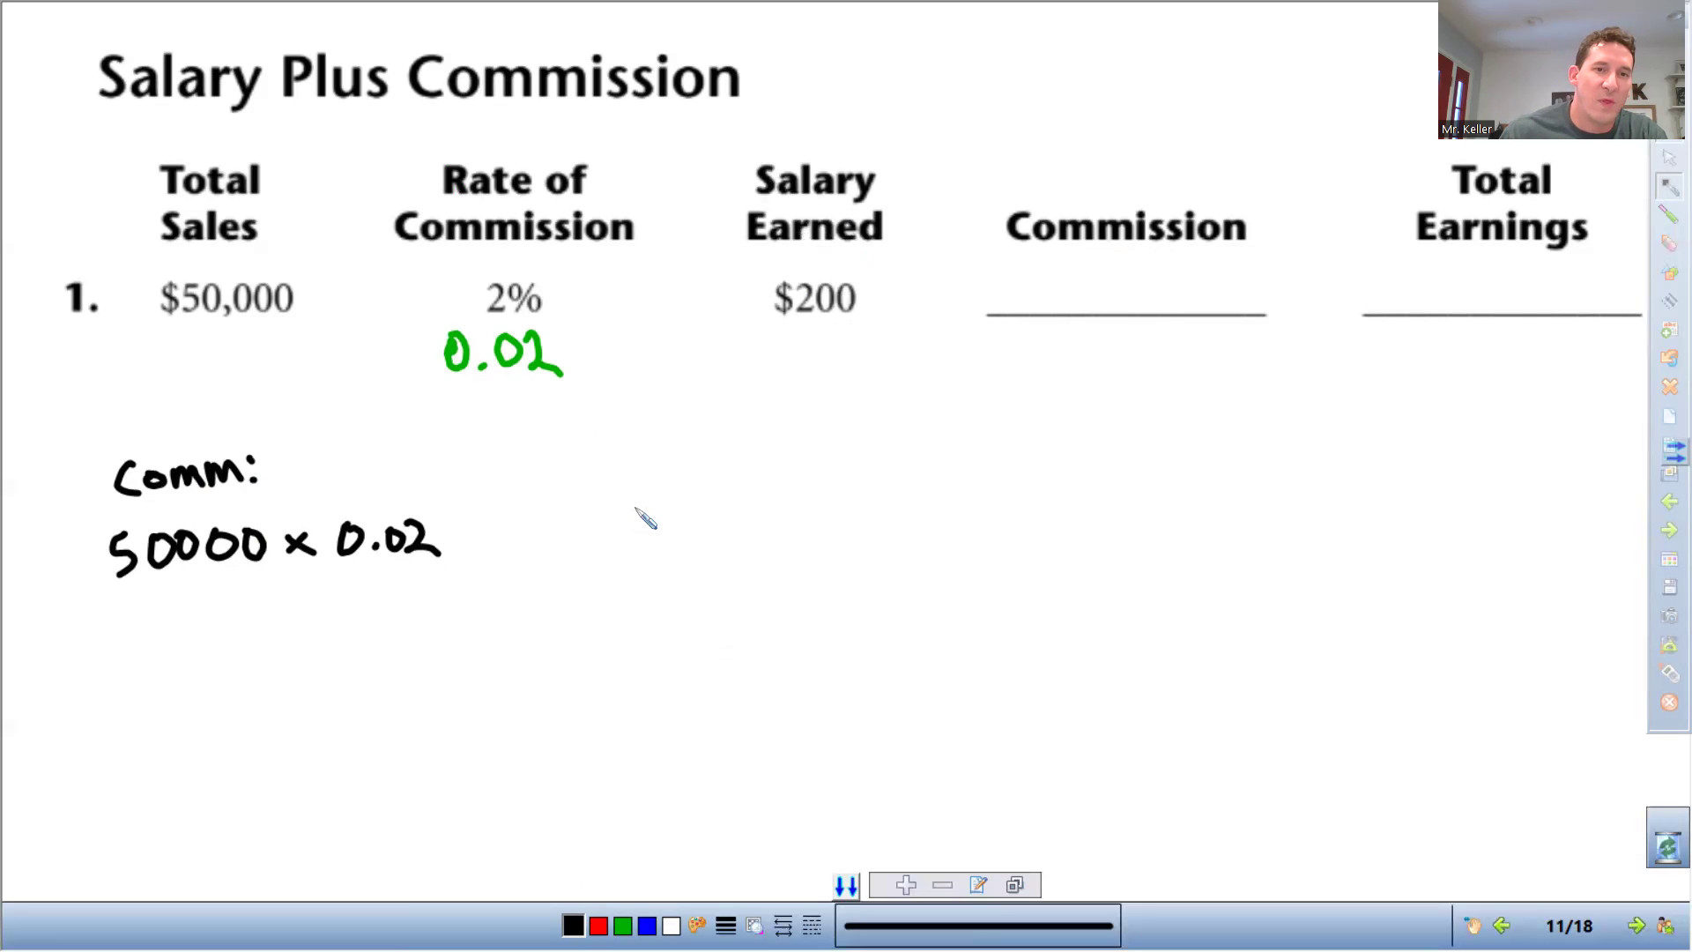
mouse_move(469, 536)
mouse_down()
mouse_move(507, 527)
mouse_move(532, 550)
mouse_move(552, 527)
mouse_up()
mouse_move(581, 507)
mouse_down()
mouse_move(574, 542)
mouse_move(589, 510)
mouse_up()
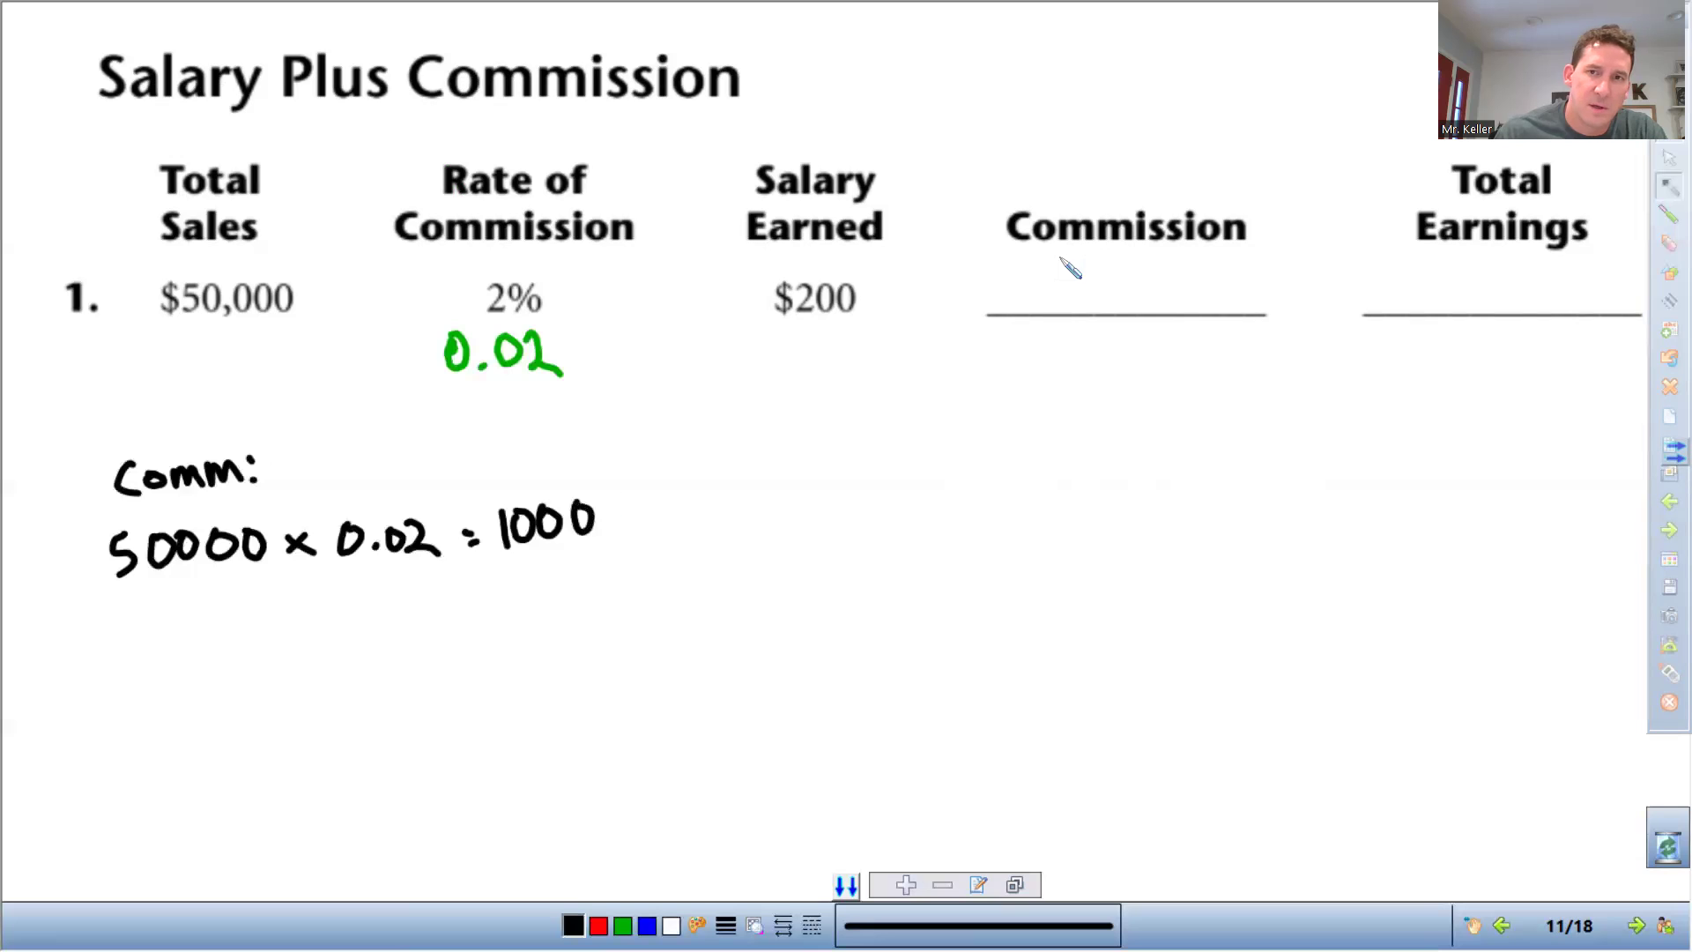
mouse_move(1049, 285)
mouse_down()
mouse_move(1038, 309)
mouse_move(1071, 301)
mouse_move(1087, 271)
mouse_move(1111, 296)
mouse_move(1119, 268)
mouse_move(1151, 303)
mouse_move(1163, 271)
mouse_move(1215, 298)
mouse_move(1227, 281)
mouse_up()
- Finish $1000.00 on the Commission line and write 'Total' with 1000 + 200 = 1200
click(1173, 298)
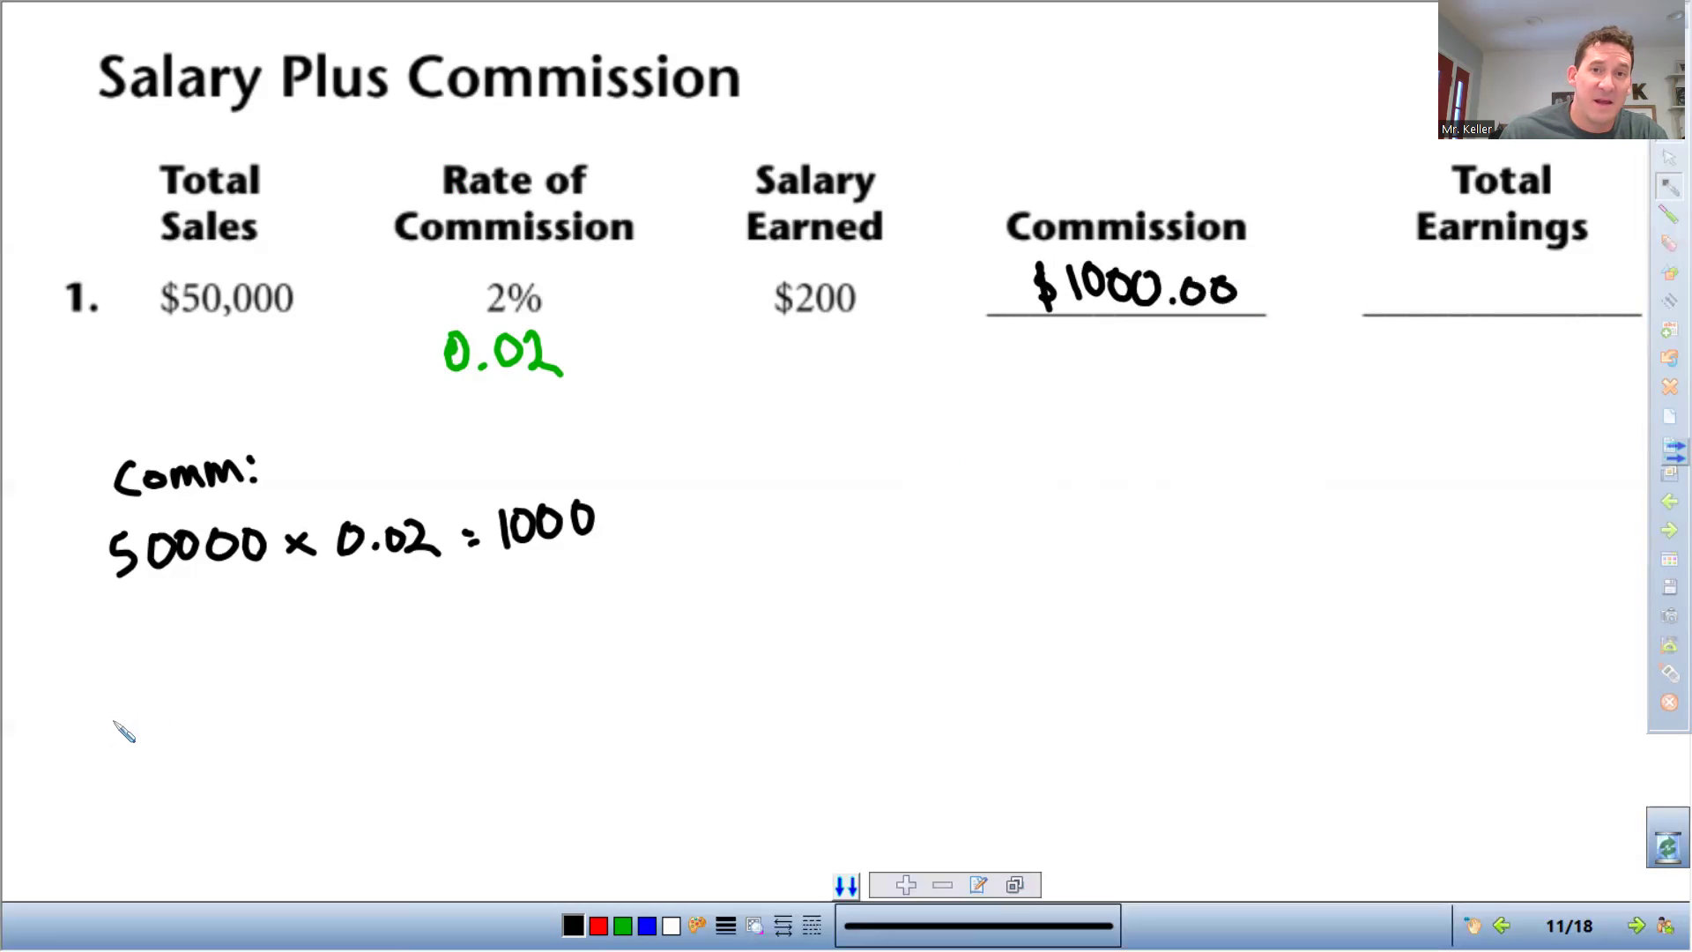
mouse_move(176, 672)
mouse_down()
mouse_move(179, 706)
mouse_move(194, 667)
mouse_move(238, 693)
mouse_move(254, 670)
mouse_up()
mouse_move(280, 672)
mouse_down()
mouse_move(264, 691)
mouse_move(305, 680)
mouse_up()
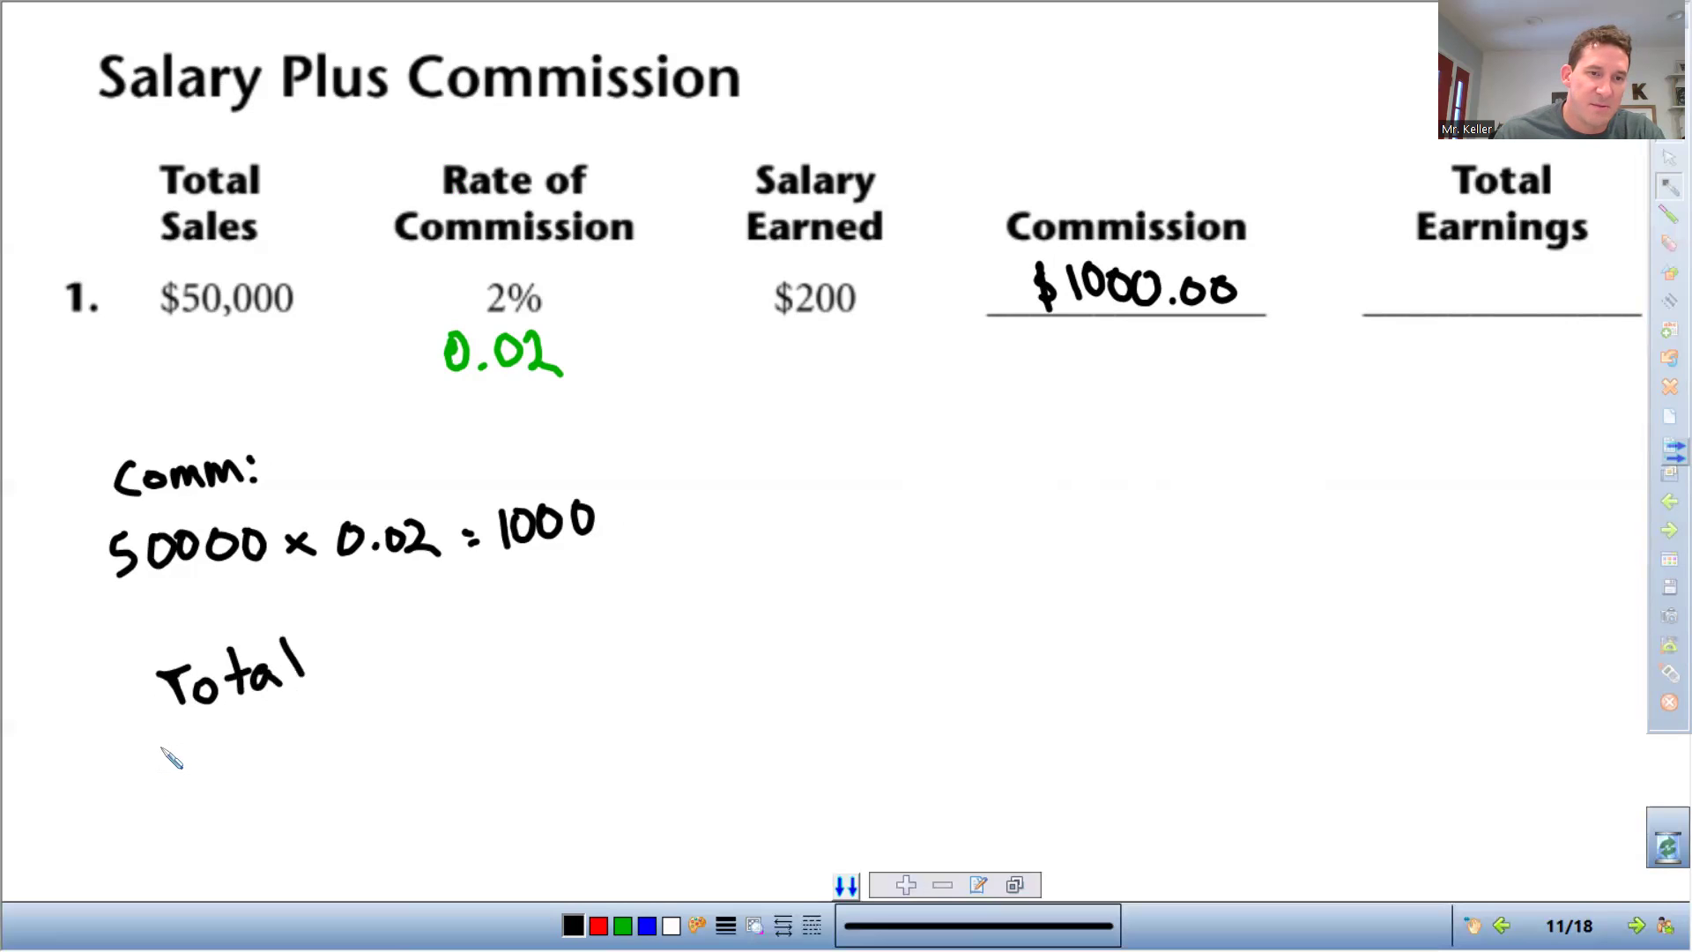
mouse_move(161, 745)
mouse_down()
mouse_move(160, 781)
mouse_move(188, 752)
mouse_move(302, 758)
mouse_move(479, 717)
mouse_up()
drag(465, 729, 519, 732)
click(515, 701)
drag(531, 709, 573, 728)
drag(592, 700, 593, 700)
drag(627, 697, 628, 697)
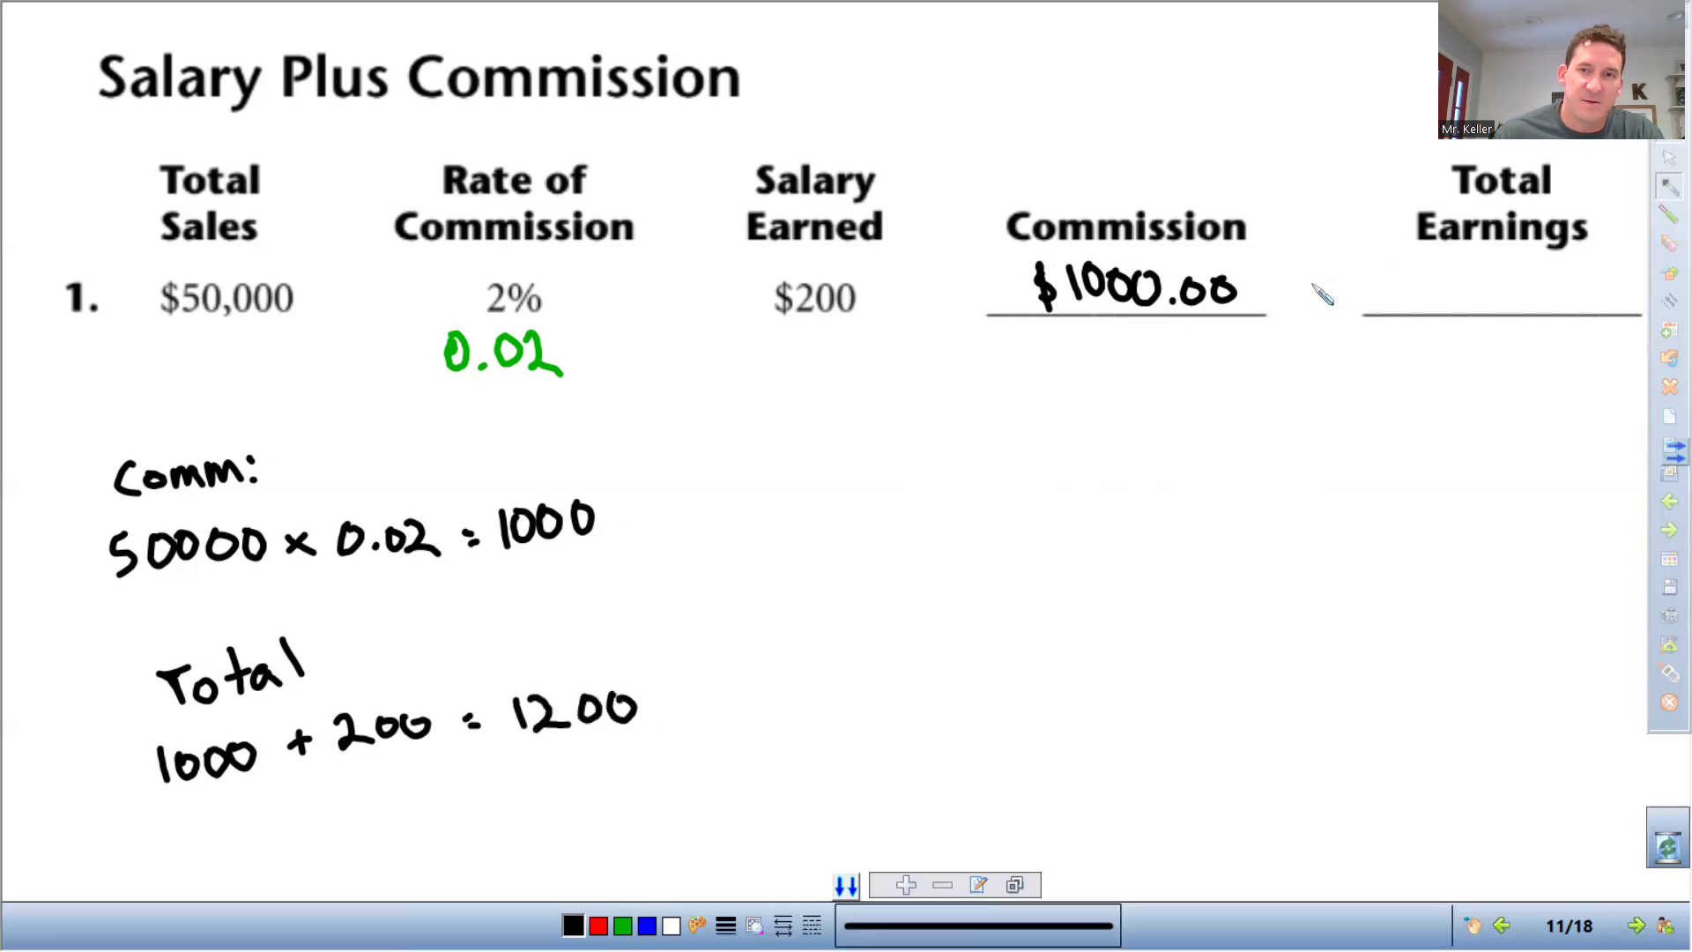
- Write $1200.00 on the Total Earnings line
mouse_move(1421, 278)
mouse_down()
mouse_move(1403, 306)
mouse_move(1418, 294)
mouse_move(1416, 317)
mouse_move(1495, 303)
mouse_move(1515, 273)
mouse_move(1579, 304)
mouse_move(1591, 282)
mouse_up()
click(1567, 304)
mouse_move(1624, 280)
mouse_down()
mouse_move(1610, 301)
mouse_move(1624, 281)
mouse_up()
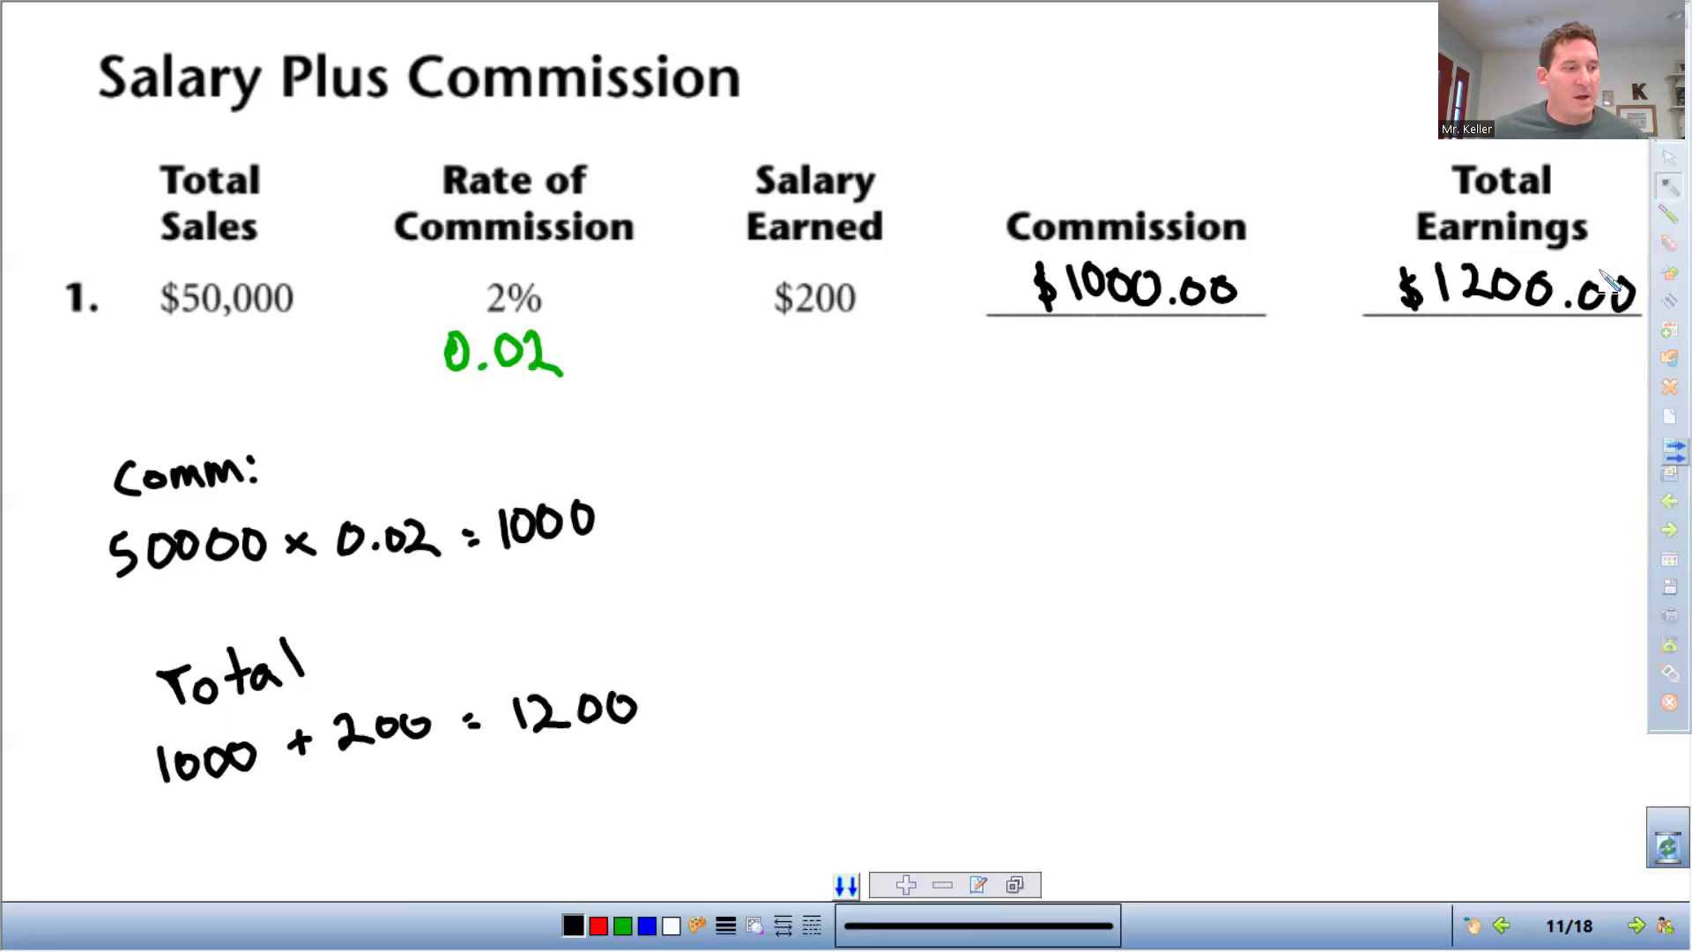